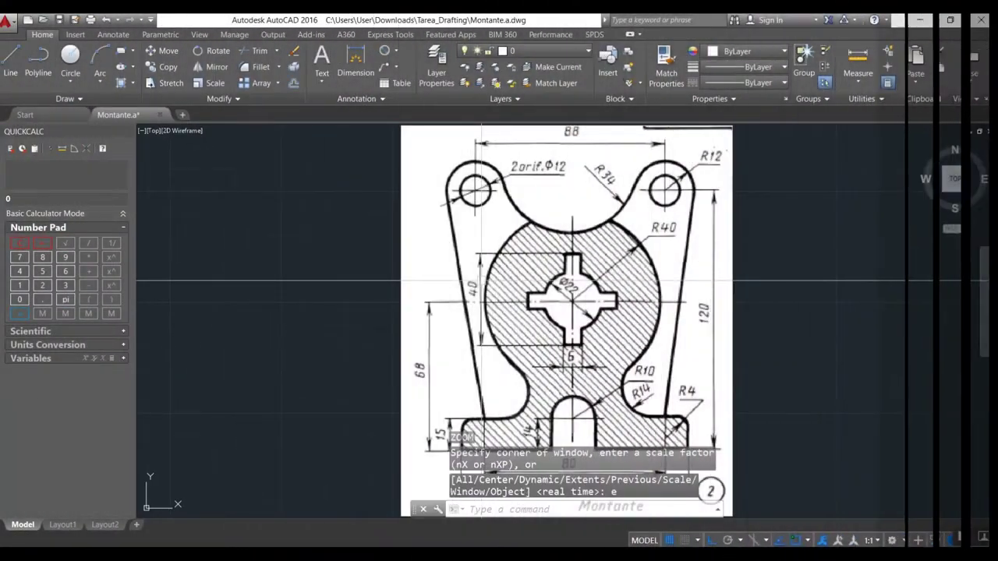
Step: Set the Drawing Units length precision to 0, keeping decimal millimetres
type("s")
key("Return")
left_click(430, 224)
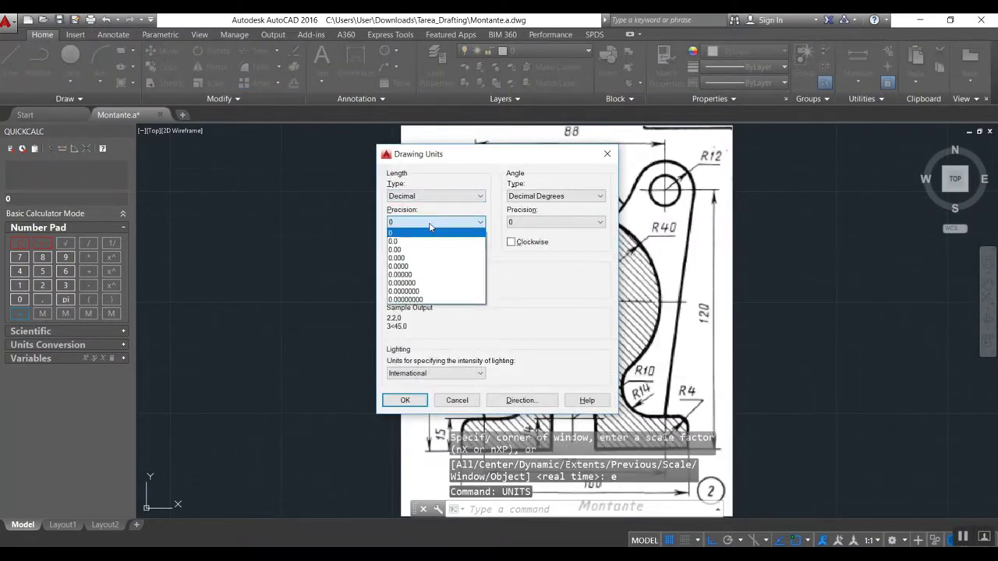
left_click(421, 239)
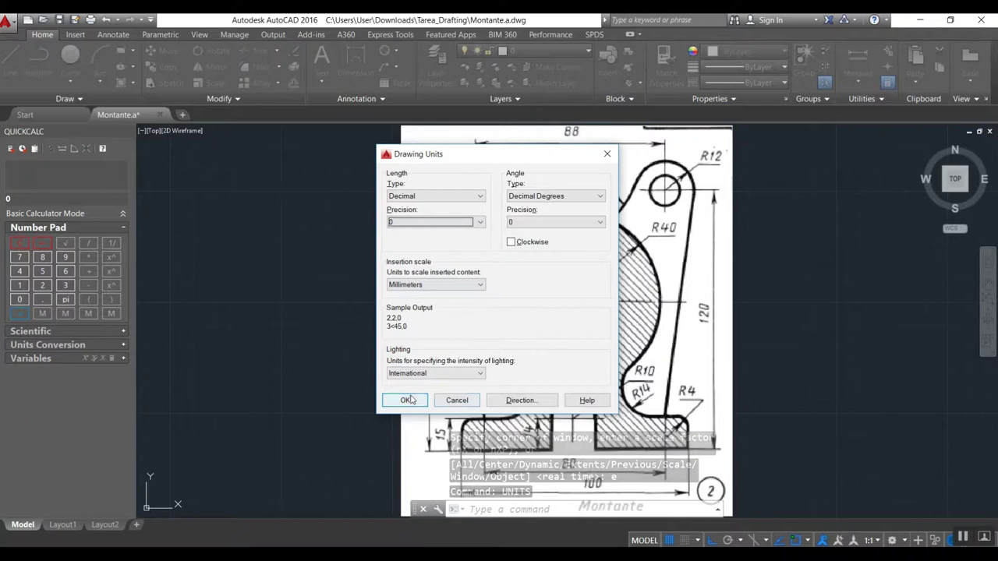
left_click(406, 398)
scroll(577, 291, "down", 2)
Step: Draw the 100-unit horizontal base line left of the reference image
middle_click_drag(493, 284, 625, 279)
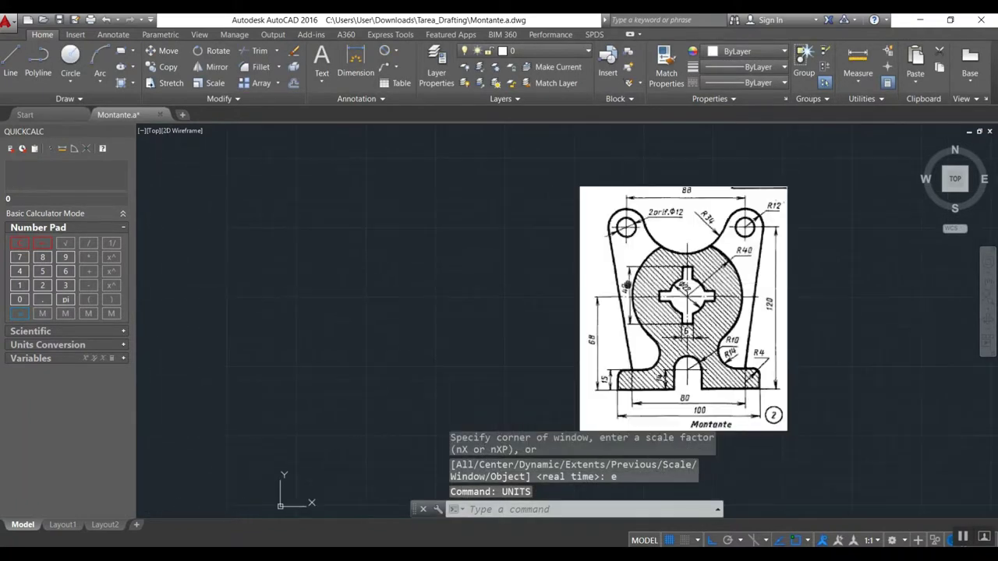
scroll(625, 279, "up", 2)
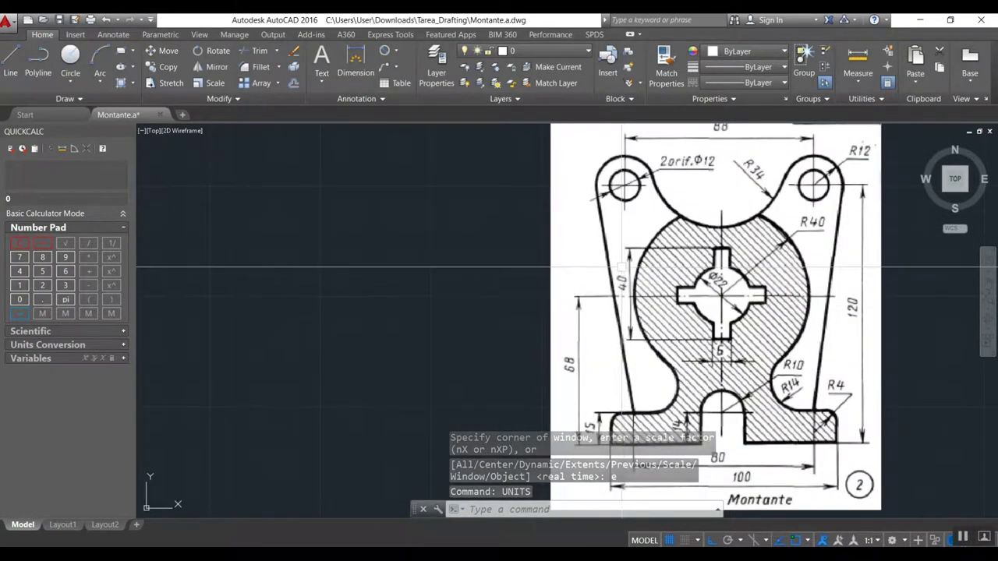
scroll(546, 248, "down", 2)
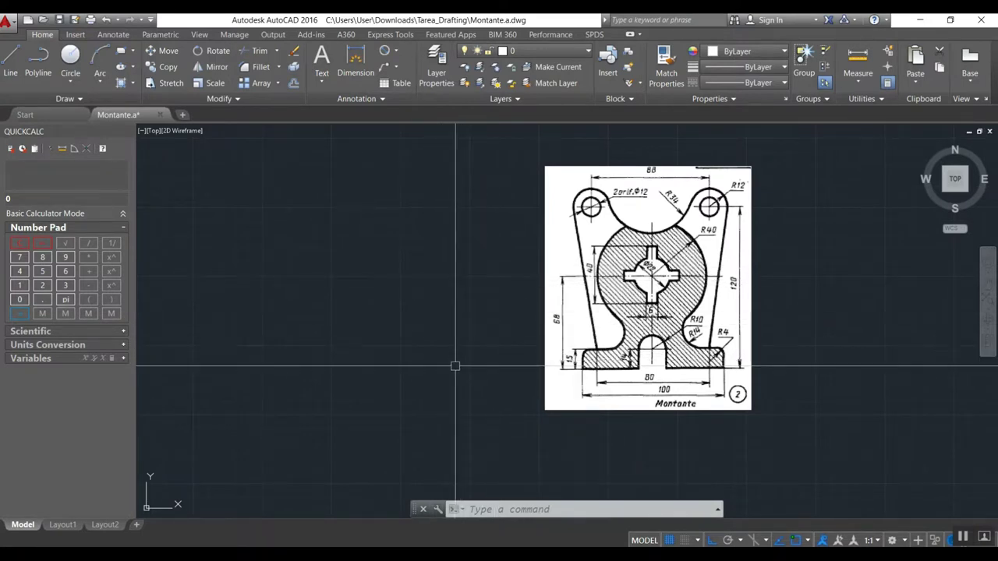
type("l")
key("Return")
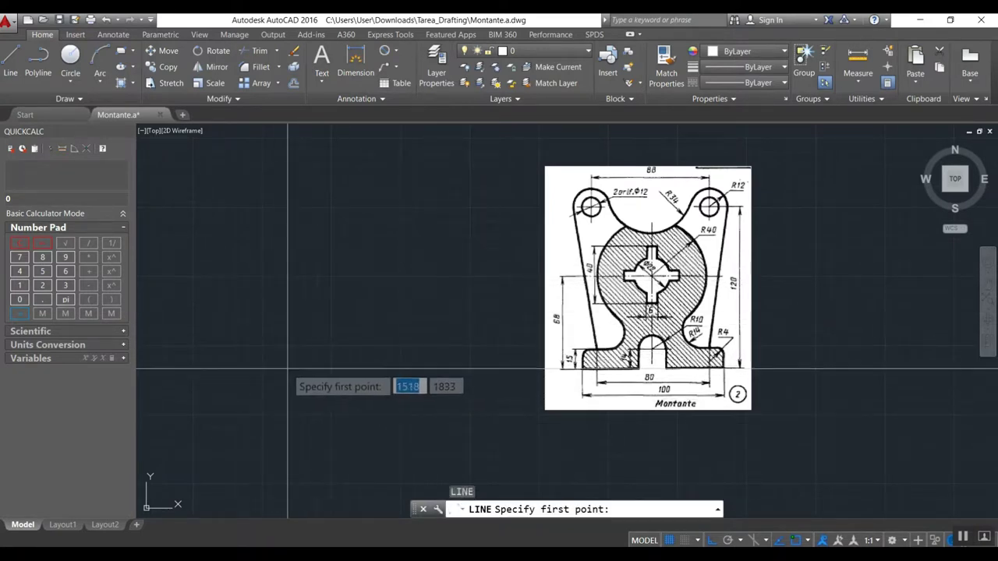
left_click(303, 367)
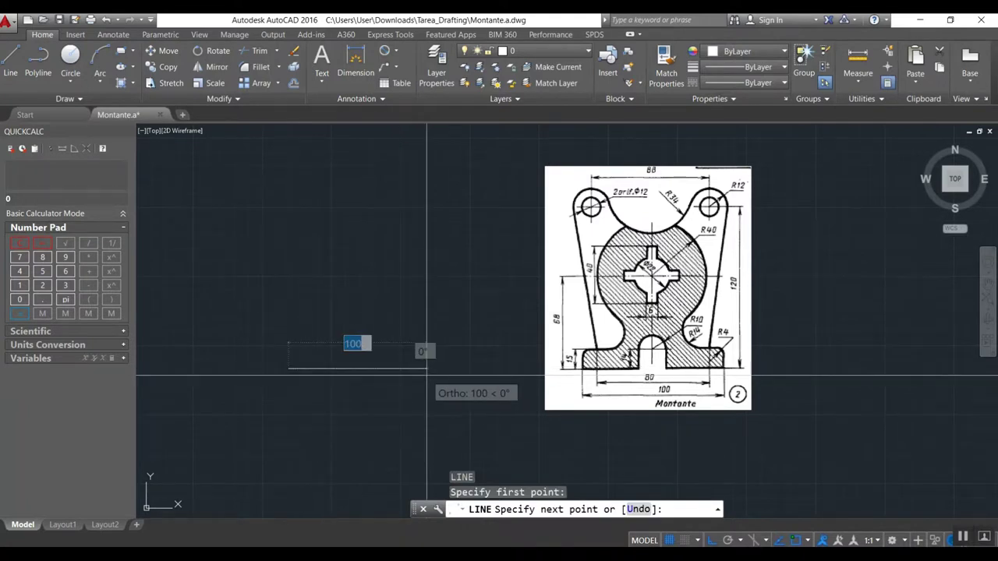
key("Return")
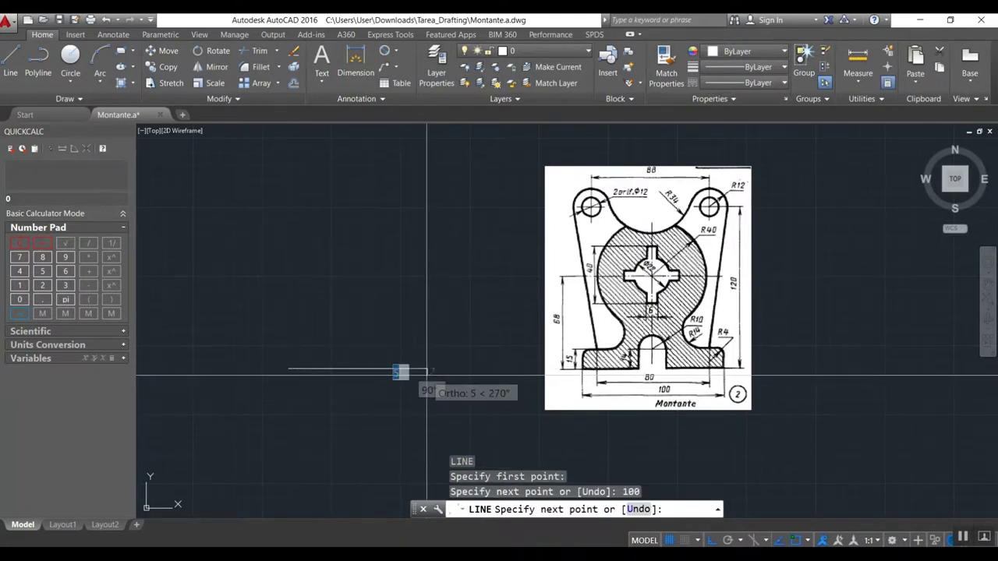
key("Return")
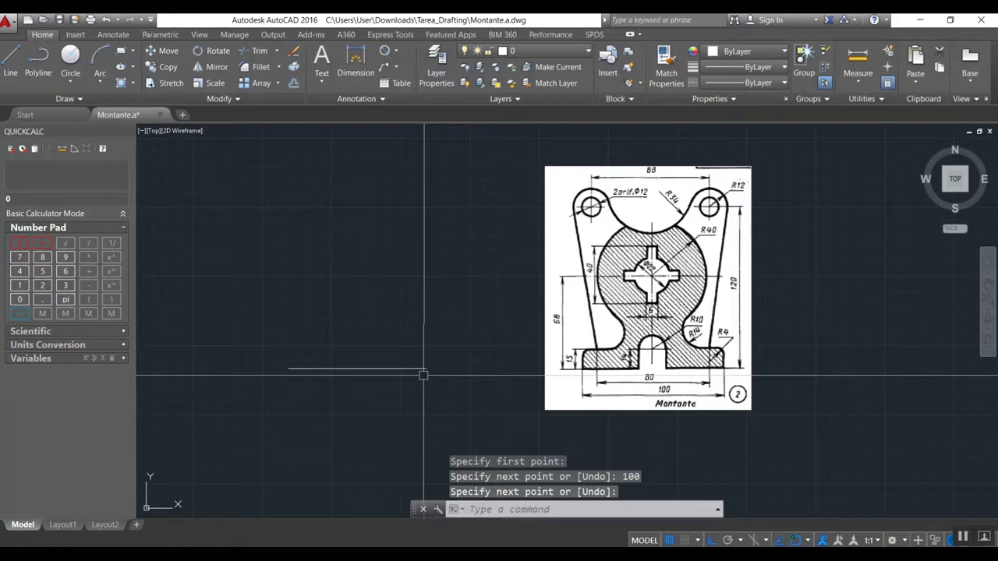
Step: Draw 15-unit vertical lines up from the base line's right and left ends
type("l")
key("Return")
left_click(429, 368)
type("15")
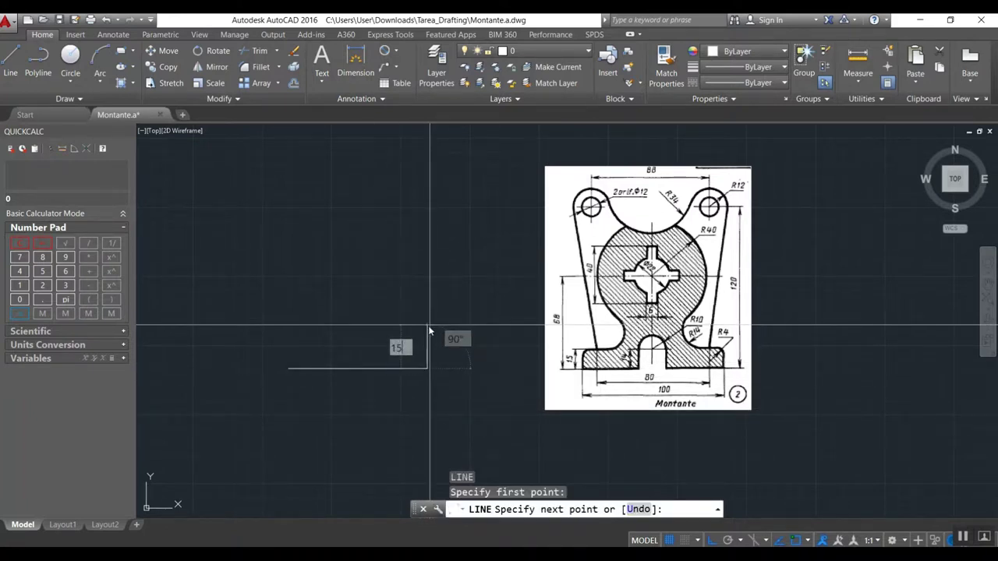
key("Return")
key("Return")
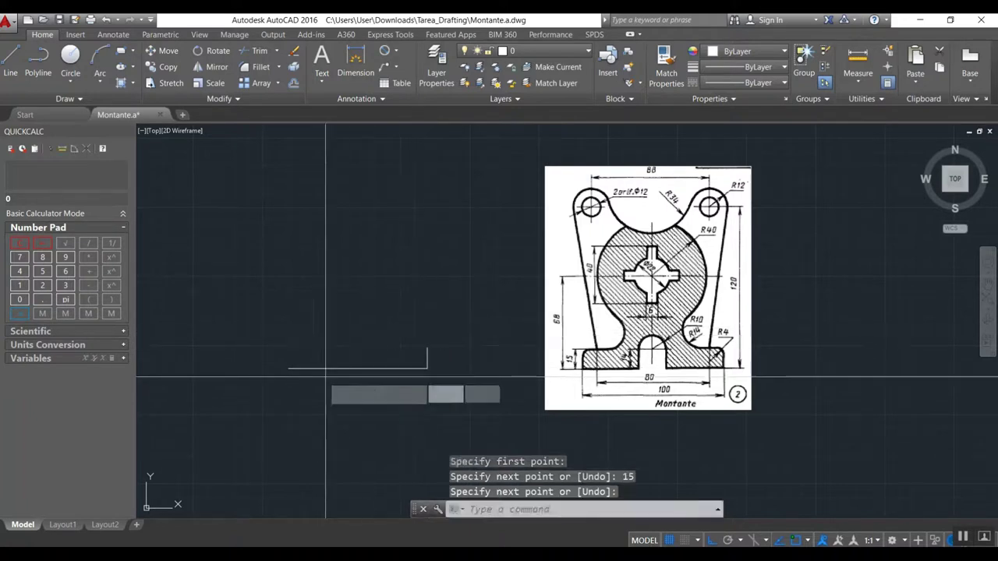
key("Return")
left_click(288, 367)
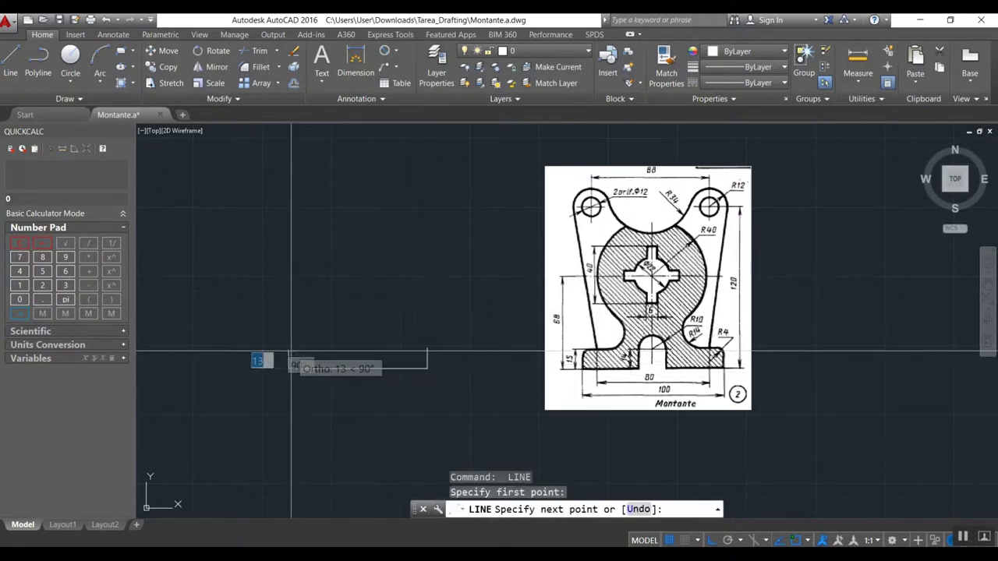
key("Return")
key("Return")
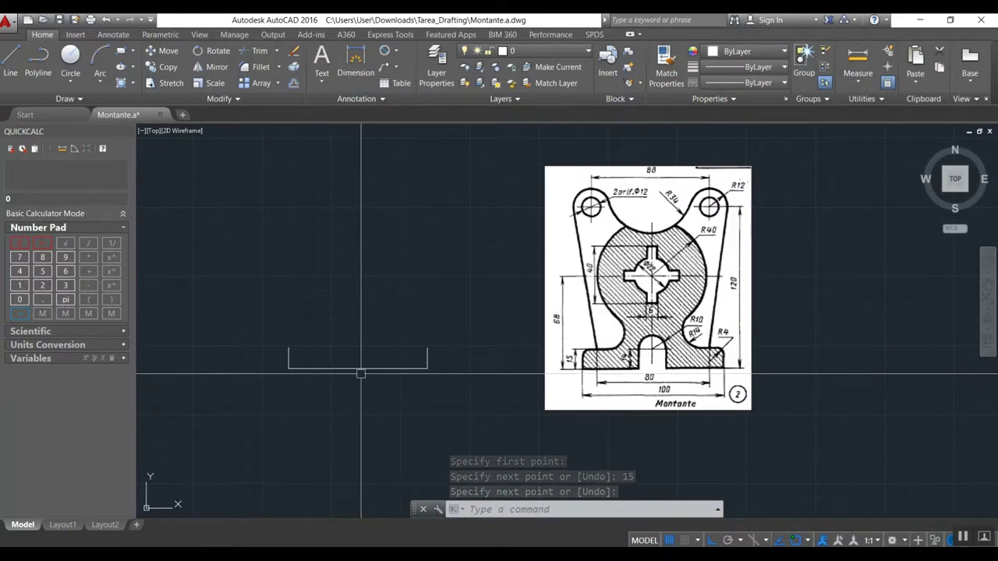
Step: Offset the base line upward 15 to close the rectangle
type("o")
key("Return")
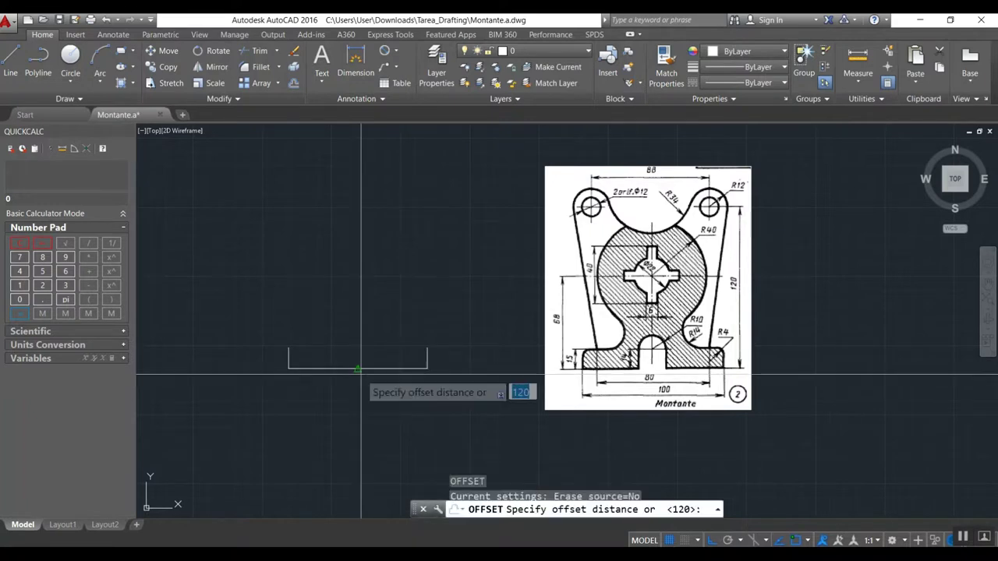
key("Return")
left_click(371, 368)
left_click(371, 357)
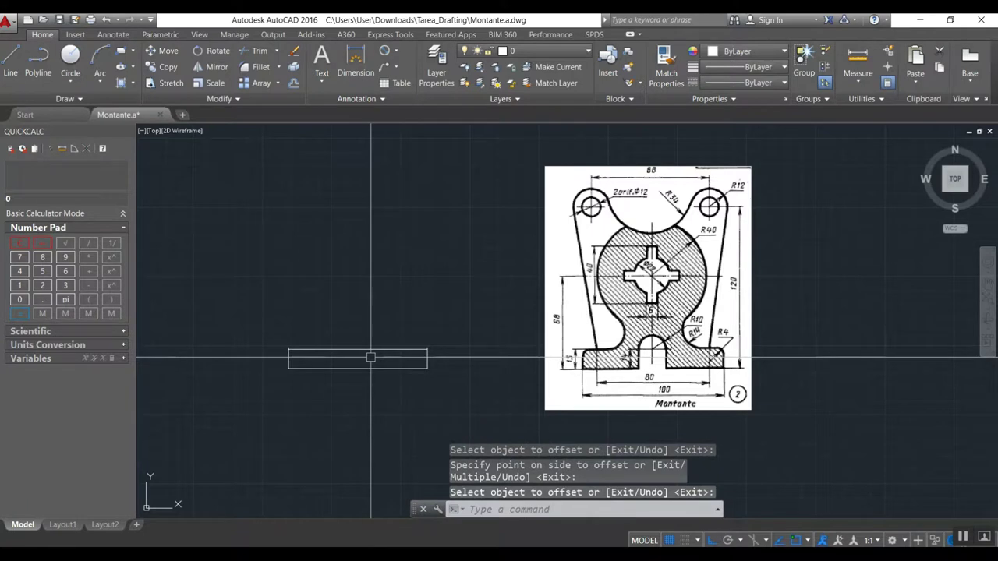
key("Escape")
Step: Draw a radius-10 circle centred on the rectangle's top-edge midpoint
type("c")
key("Return")
left_click(358, 352)
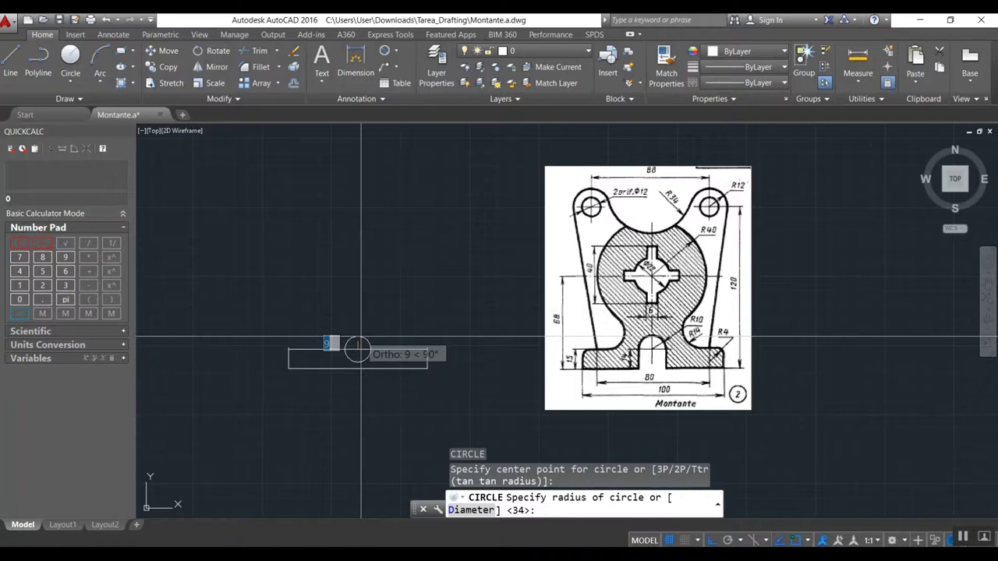
key("Return")
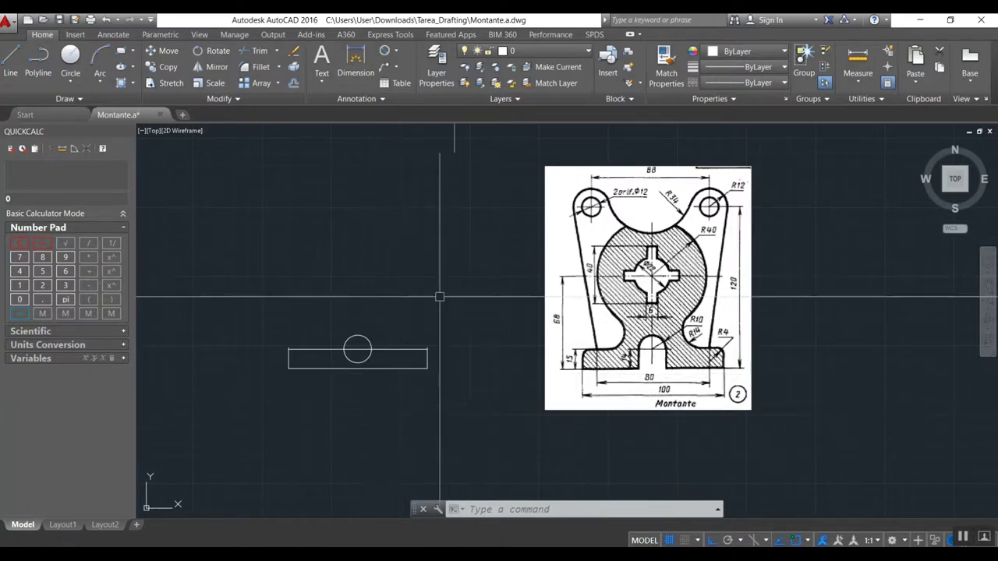
Step: Offset the base's bottom line 68 units upward
type("o")
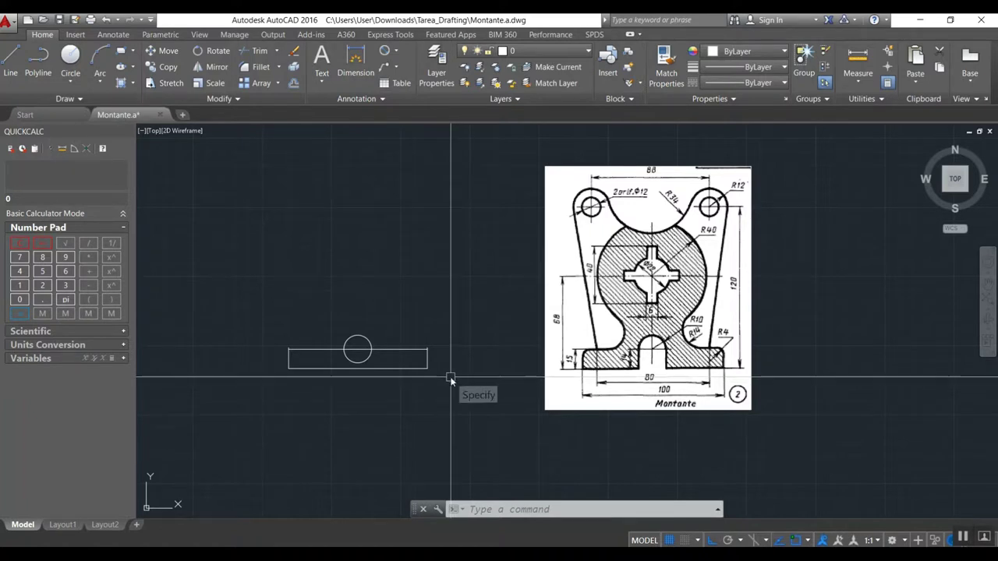
key("Return")
type("68")
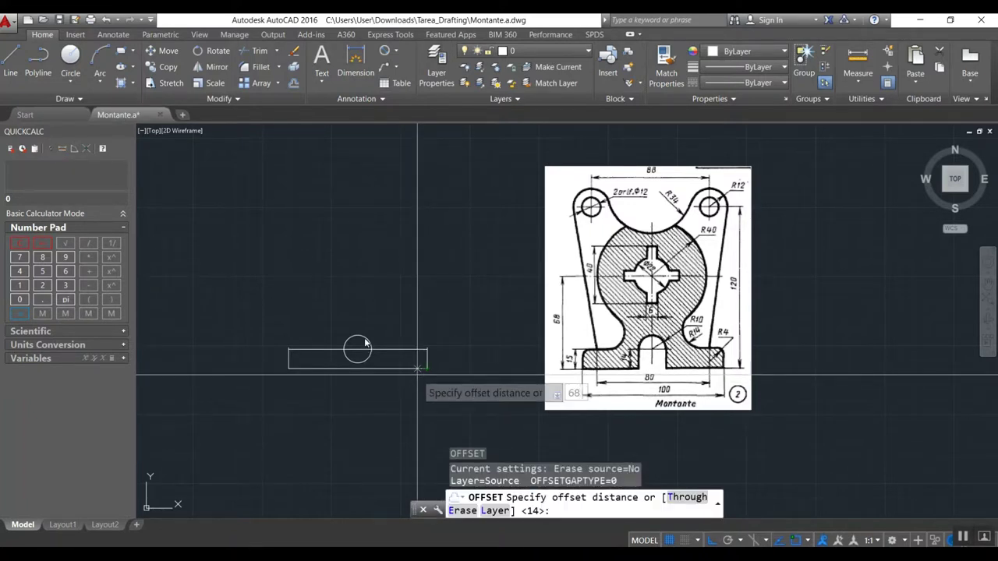
key("Return")
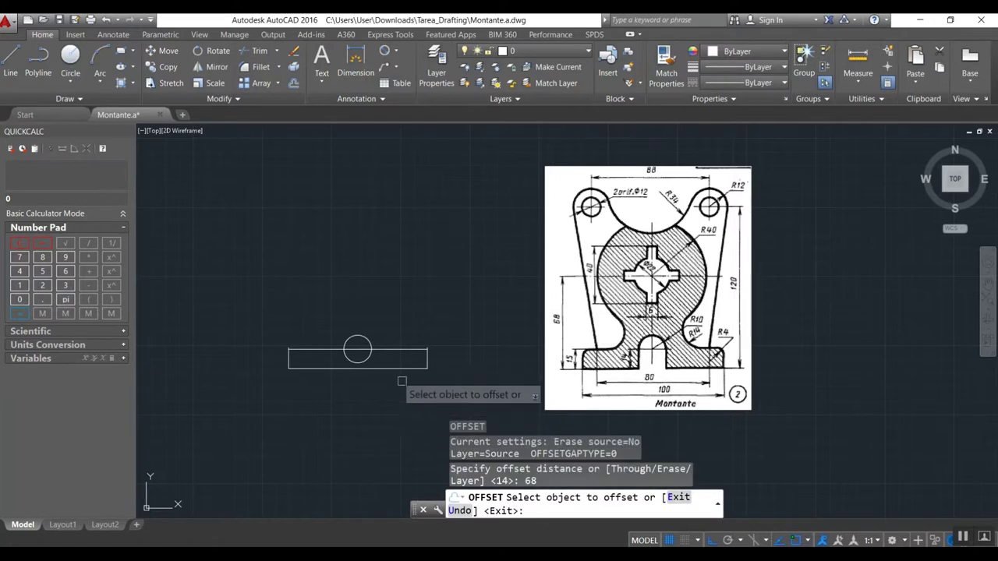
left_click(384, 367)
left_click(379, 308)
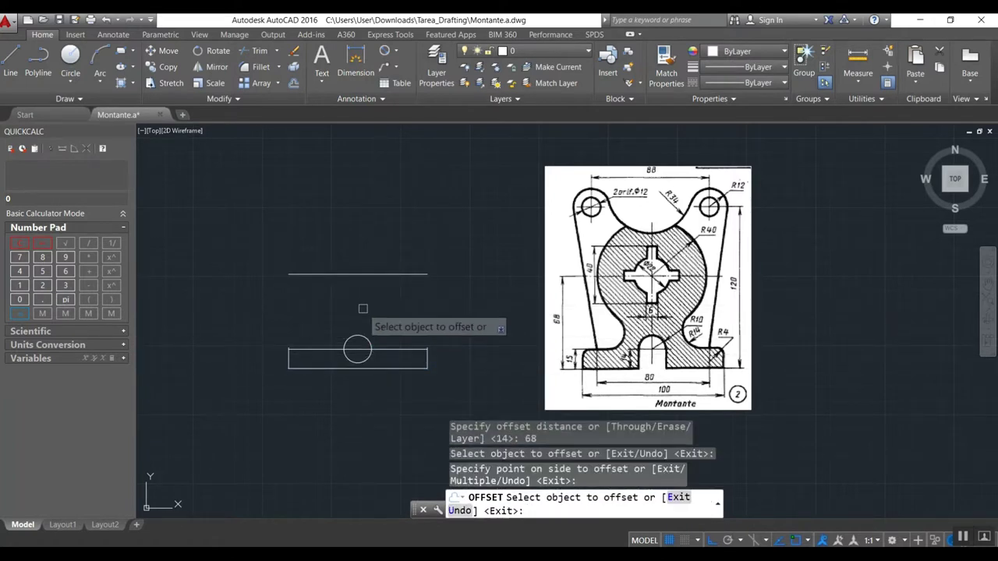
scroll(362, 309, "up", 2)
key("Escape")
type("m")
key("Return")
Step: Move the rectangle, circle and 68 line further to the right
left_click(212, 211)
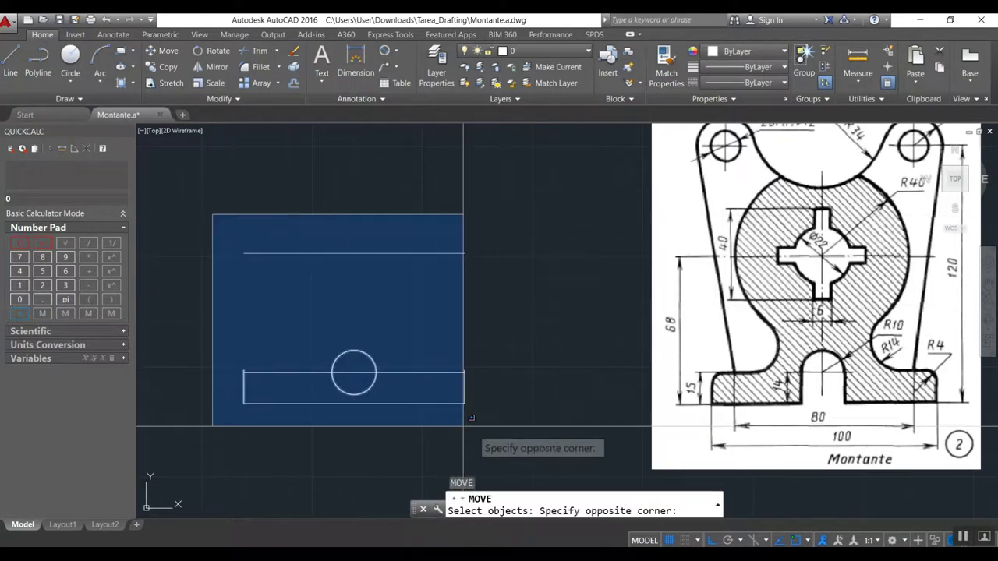
left_click(470, 414)
key("Return")
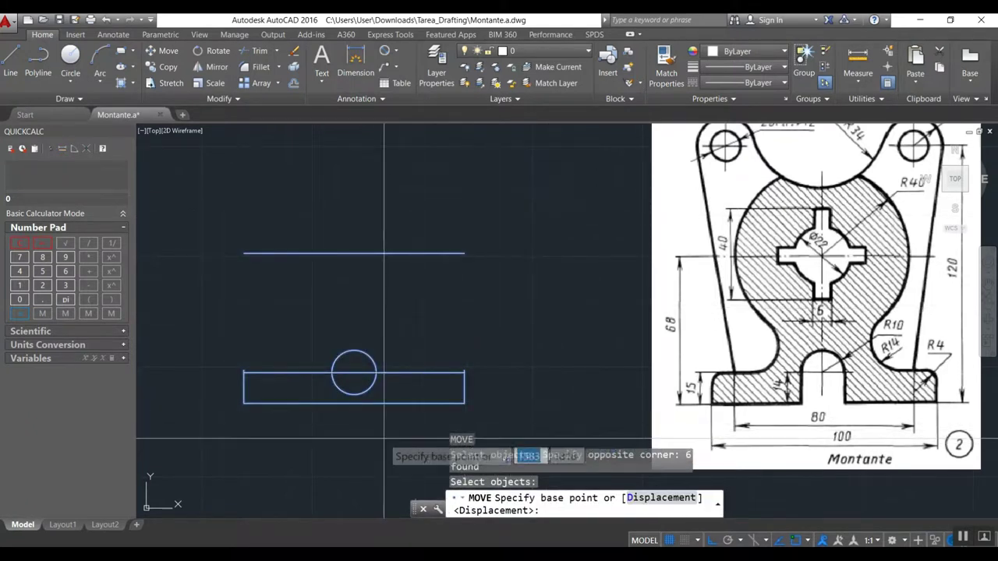
left_click(384, 436)
left_click(500, 433)
scroll(400, 423, "down", 2)
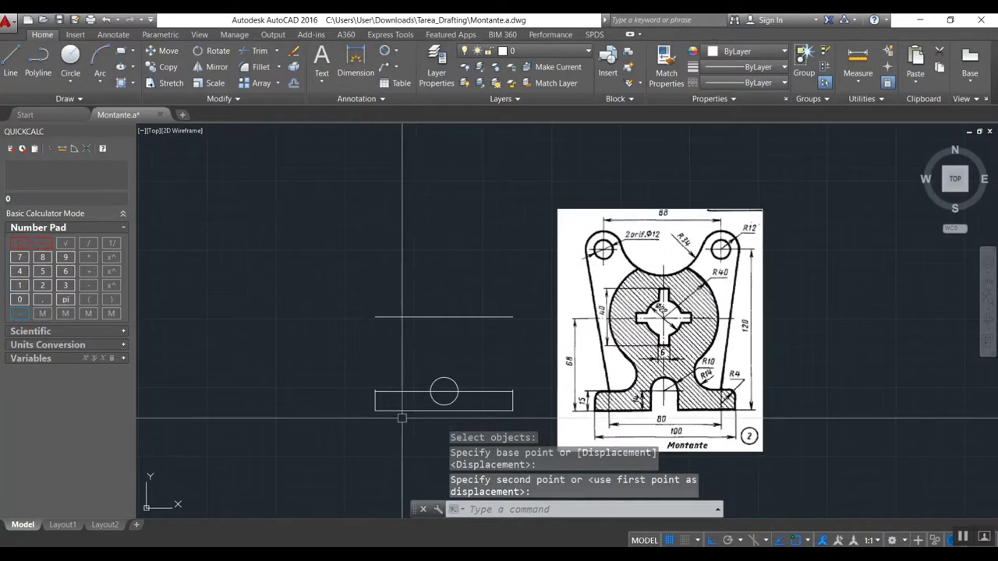
Step: Draw a 22-diameter circle centred on the upper horizontal line
type("z")
key("Return")
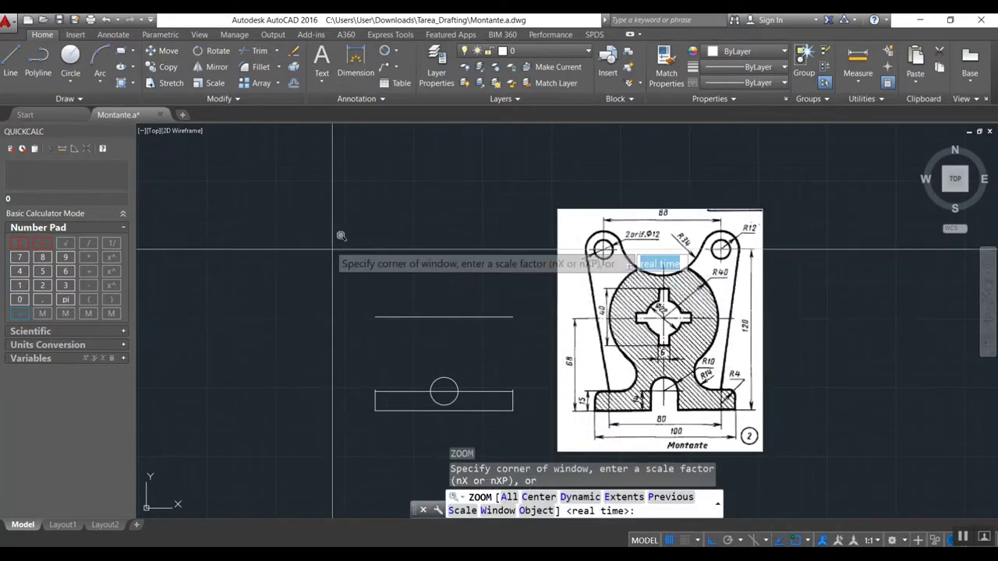
left_click(321, 207)
left_click(803, 479)
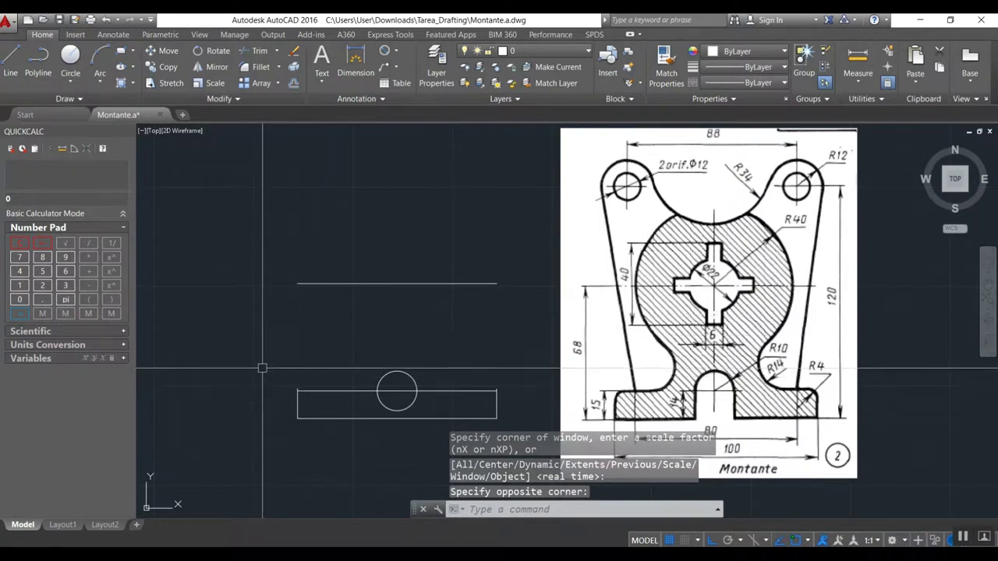
type("c")
key("Return")
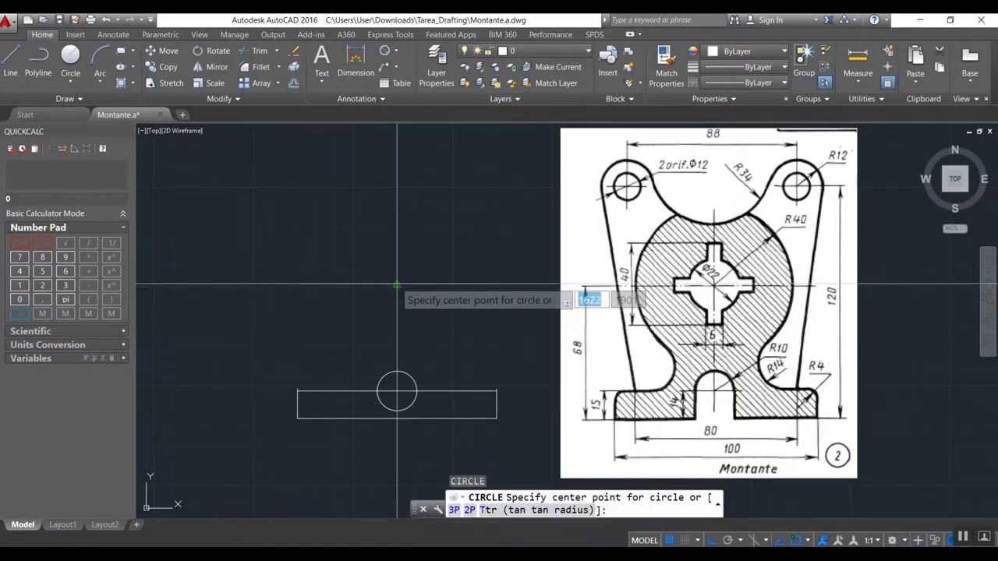
left_click(397, 284)
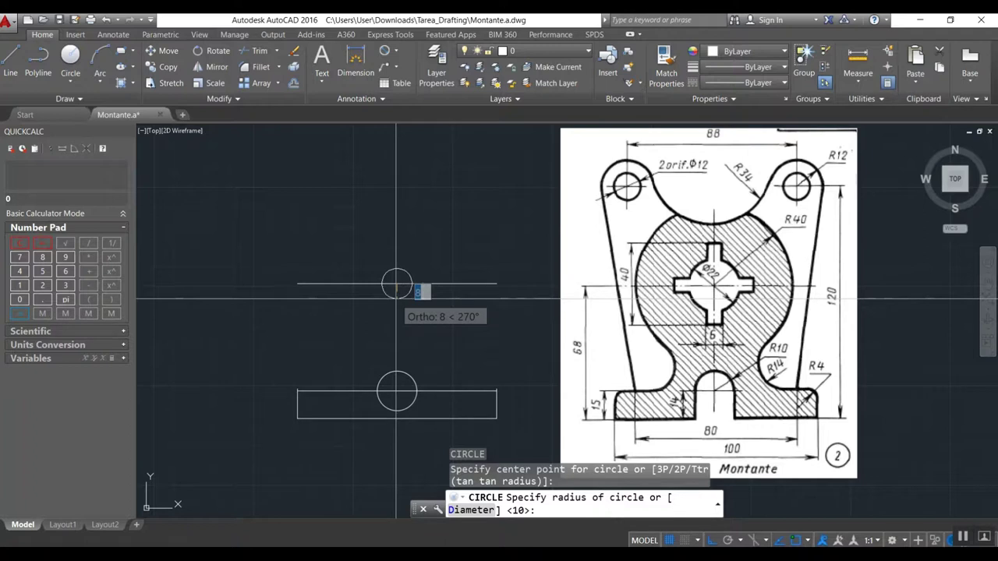
type("d")
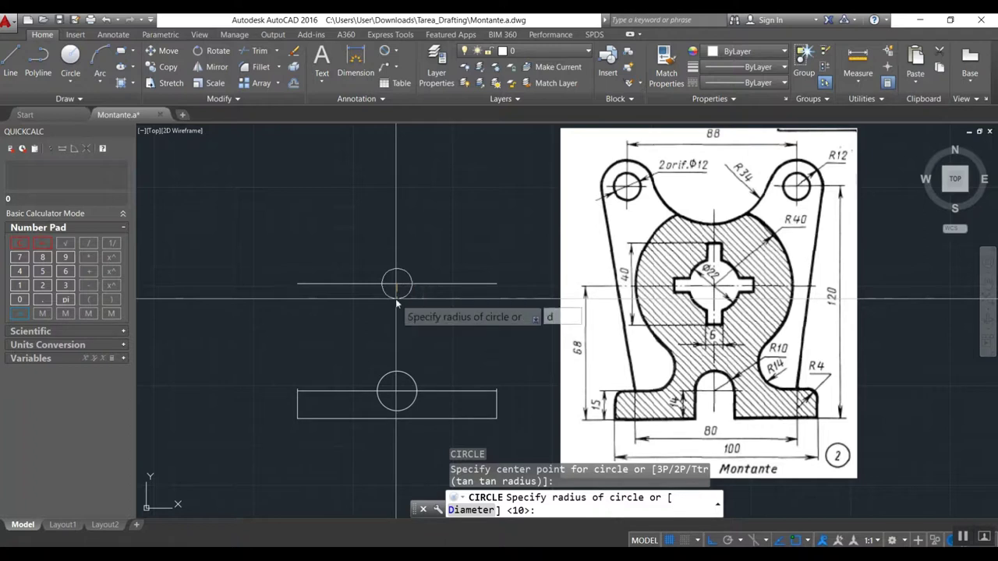
key("Return")
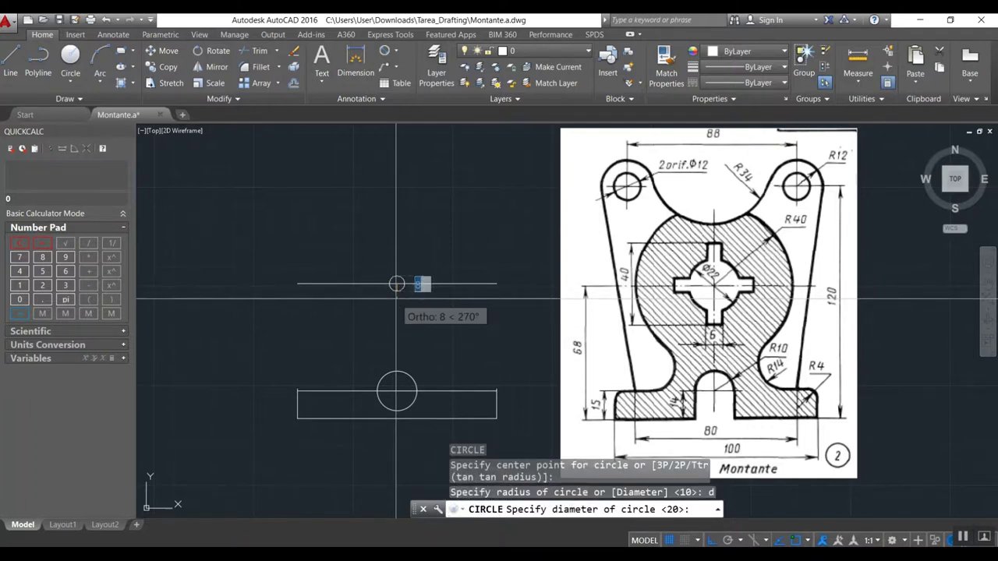
key("Return")
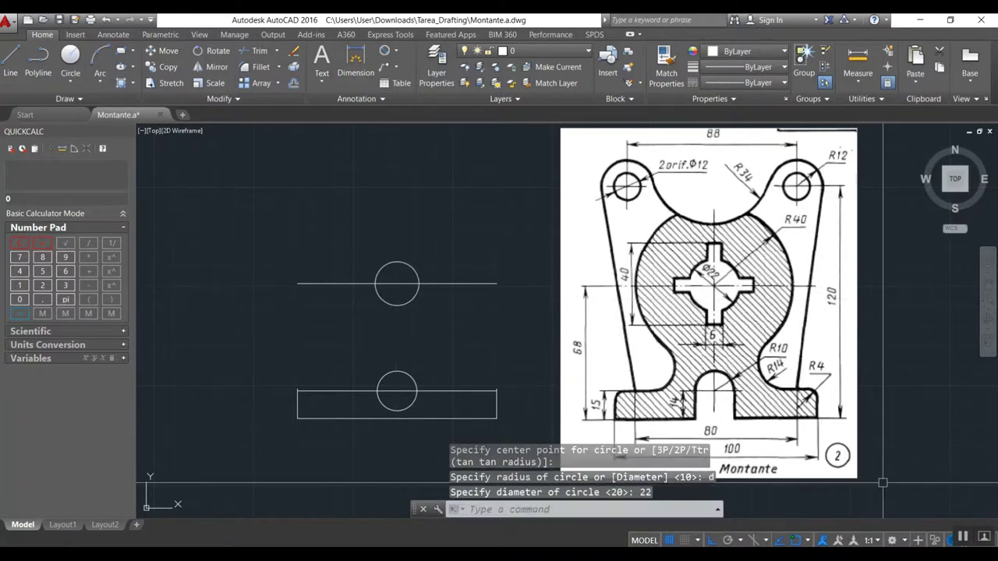
key("Return")
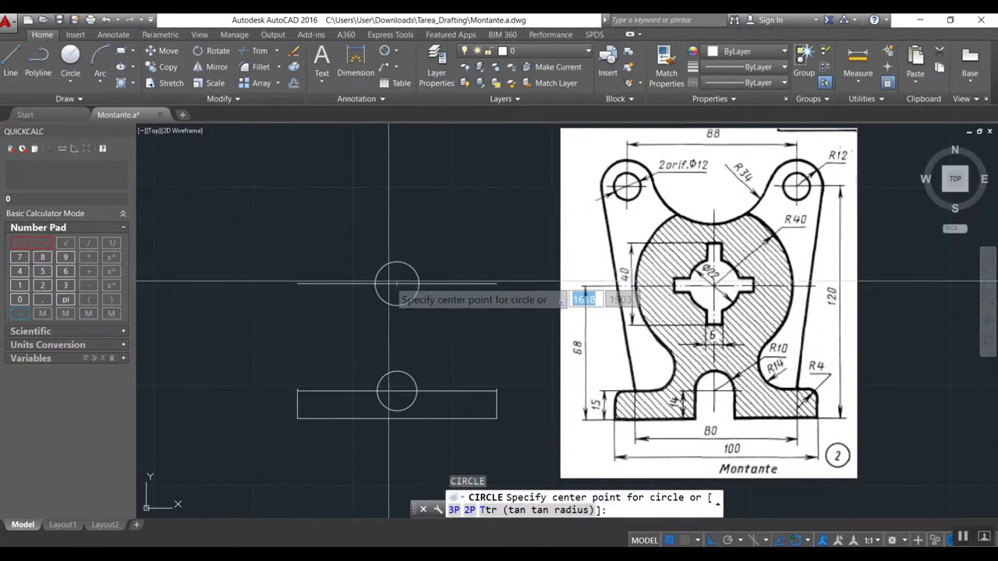
Step: Draw a radius-40 circle concentric with the 22-diameter circle
left_click(397, 283)
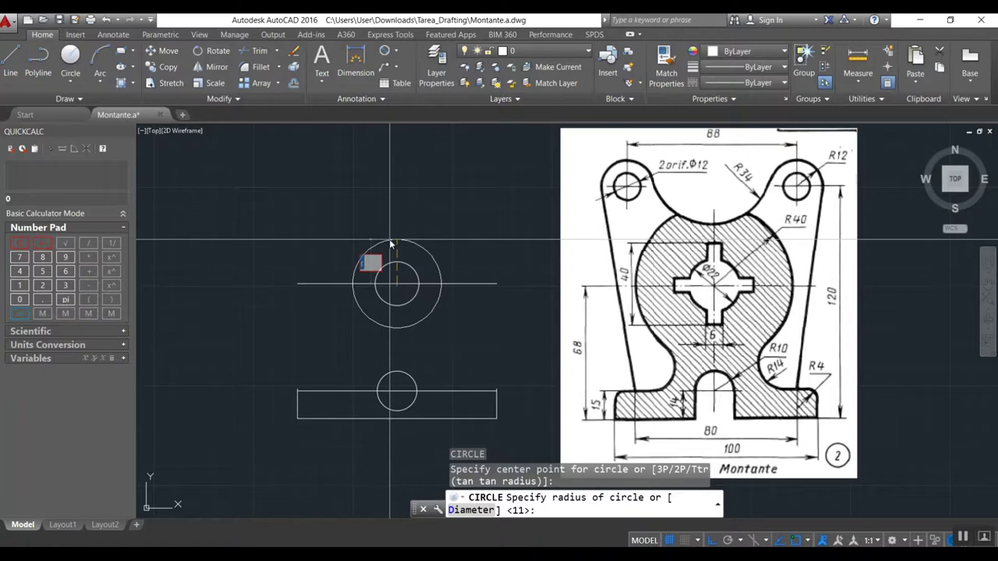
key("Escape")
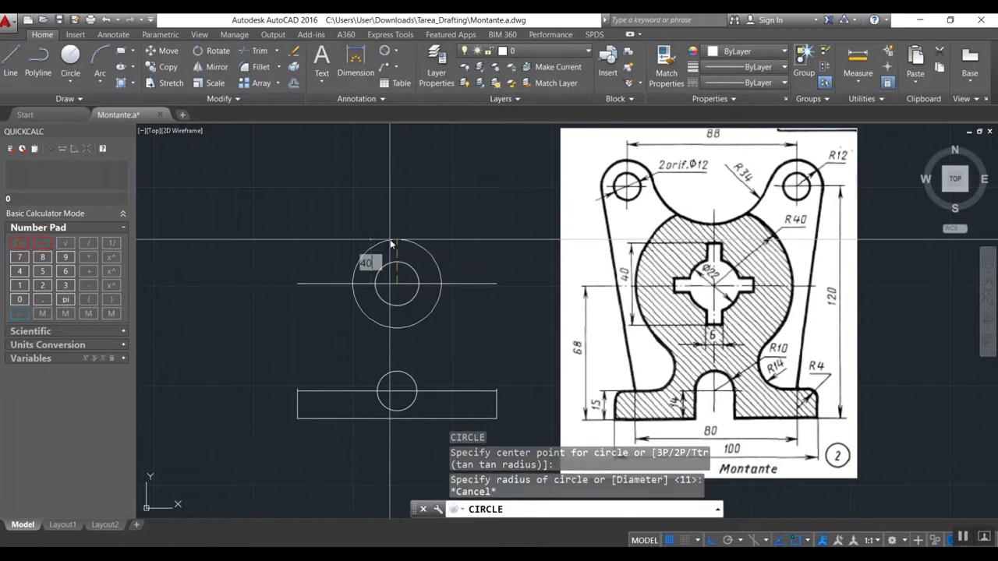
key("Return")
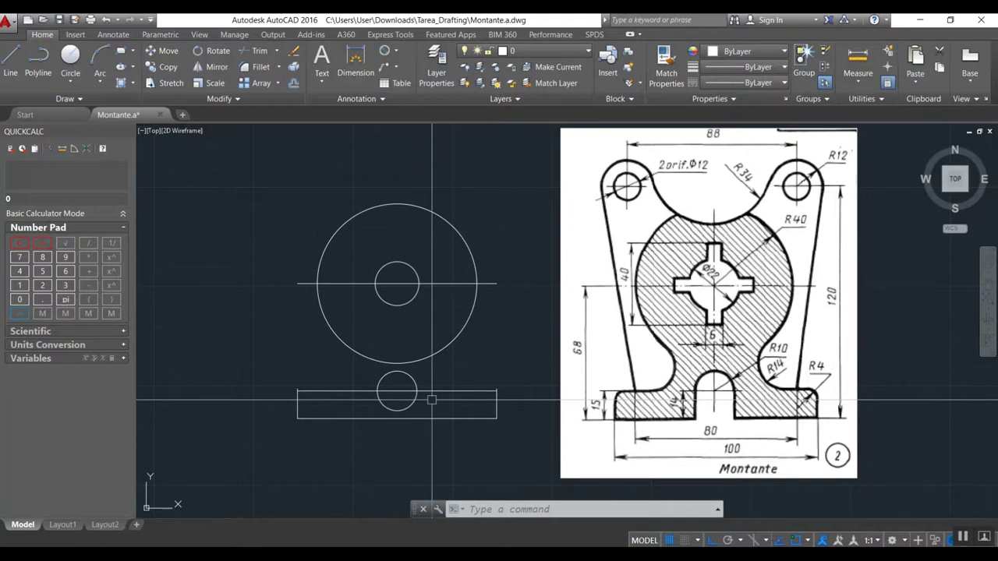
Step: Erase an unwanted object below the circles
type("e")
key("Return")
left_click(432, 400)
Step: Complete the erase and redraw the rectangle's top edge as a line
key("Return")
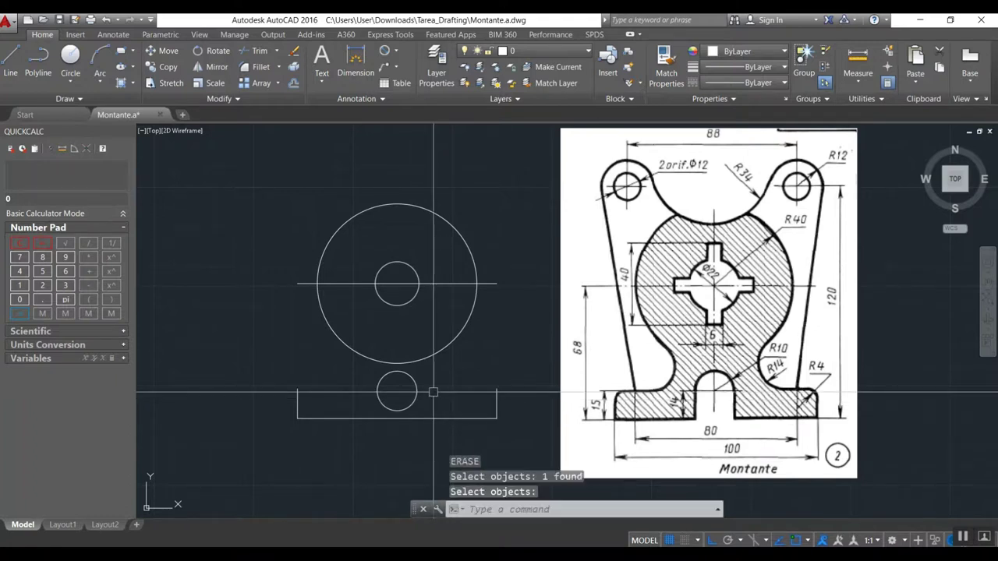
type("l")
key("Return")
left_click(297, 389)
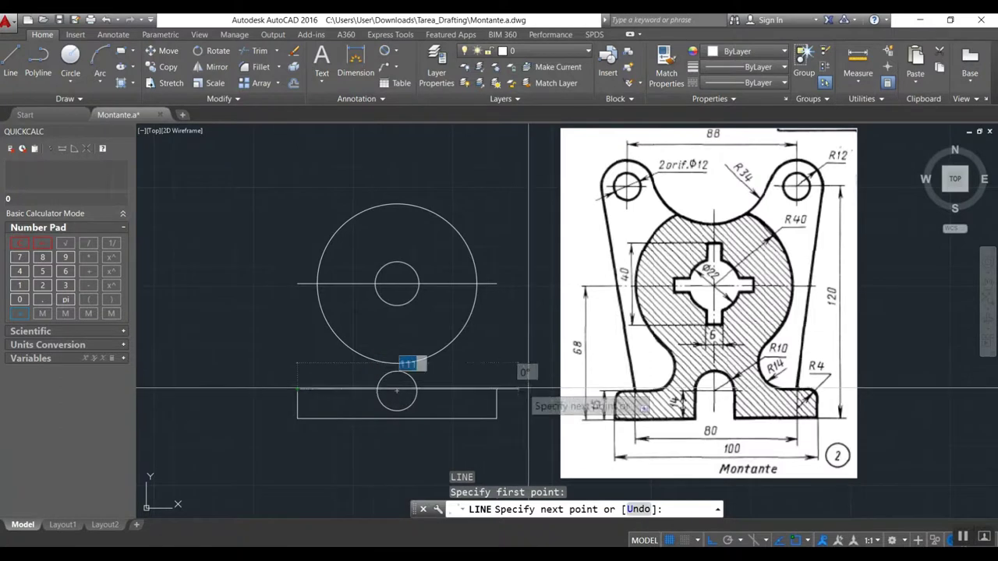
left_click(496, 389)
key("Return")
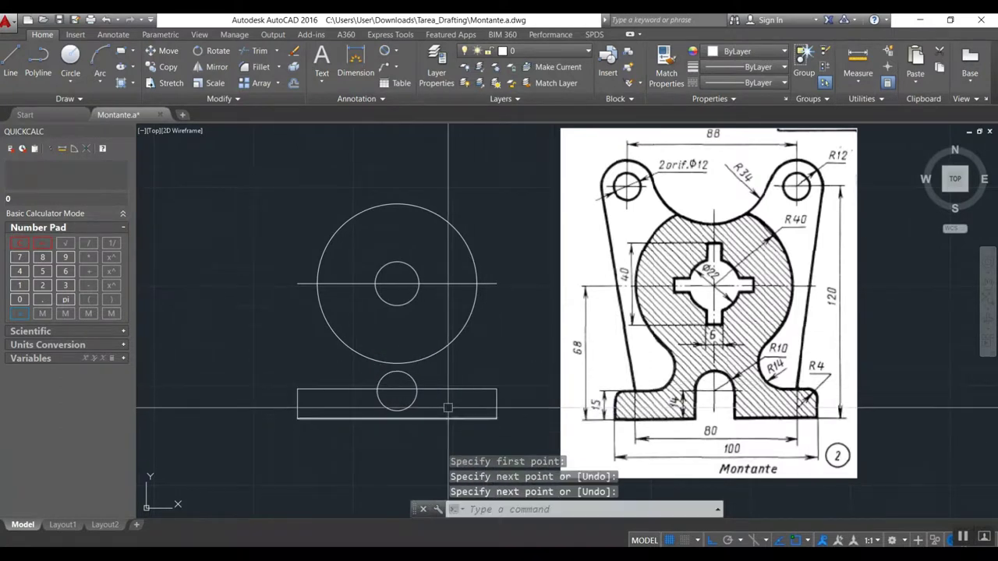
Step: Draw a radius-4 tangent-tangent-radius circle at the rectangle's top-right corner
type("c")
key("Return")
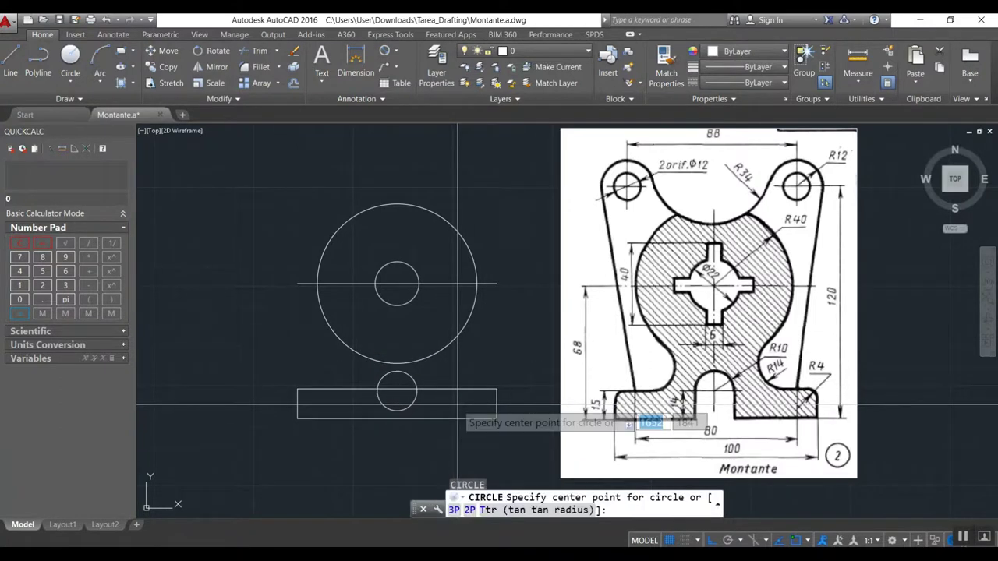
type("ttr")
key("Return")
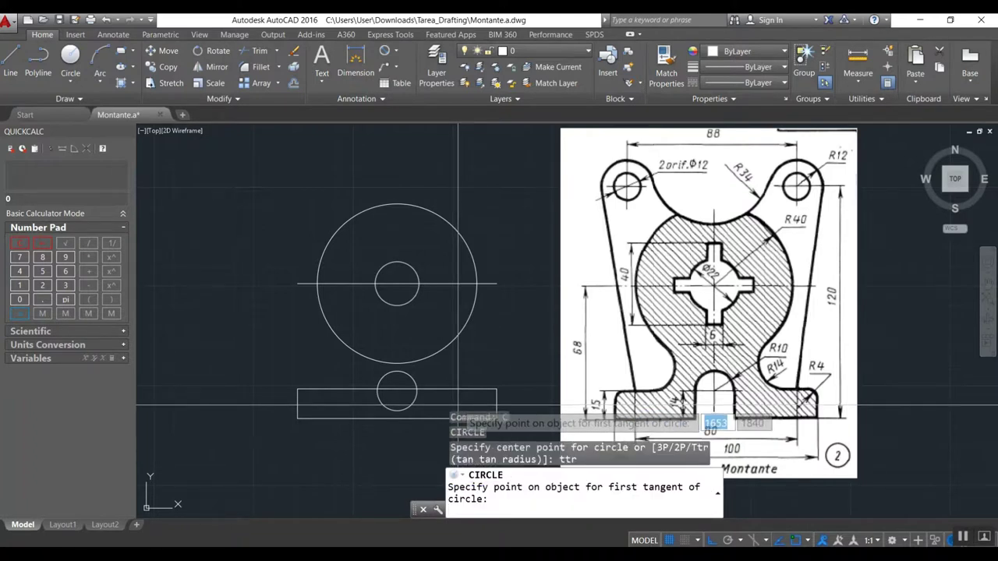
left_click(497, 399)
left_click(497, 389)
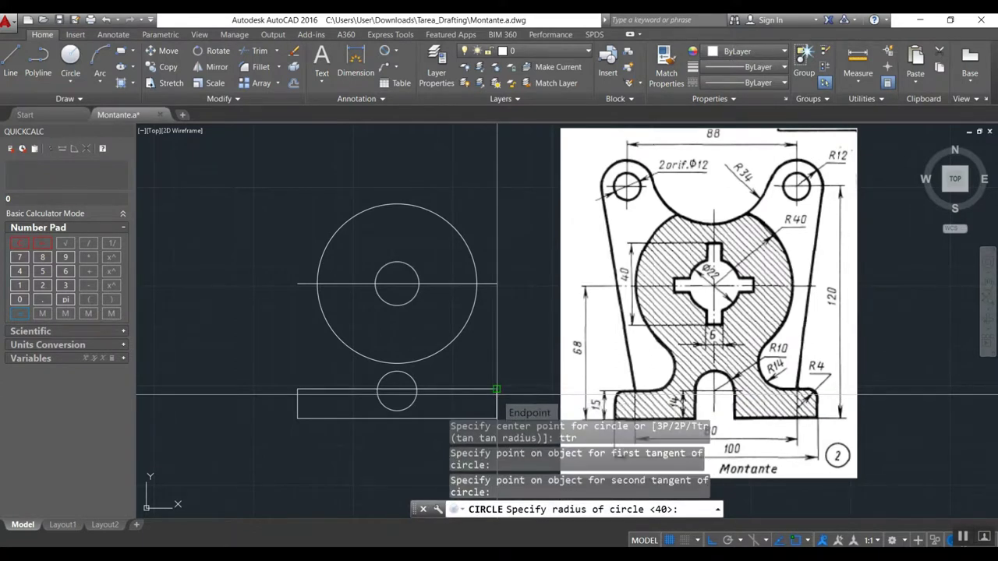
type("4")
key("Return")
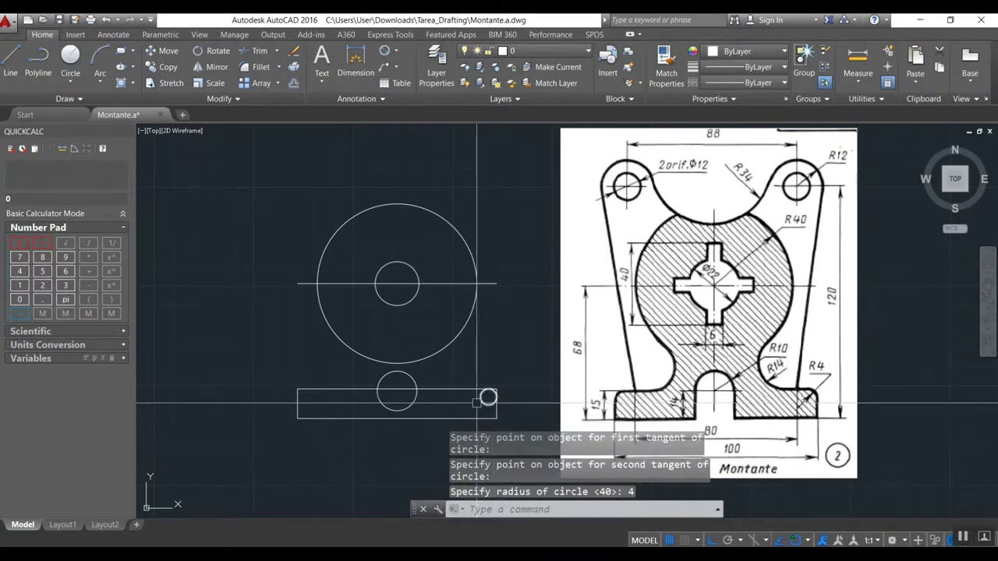
type("i")
key("Return")
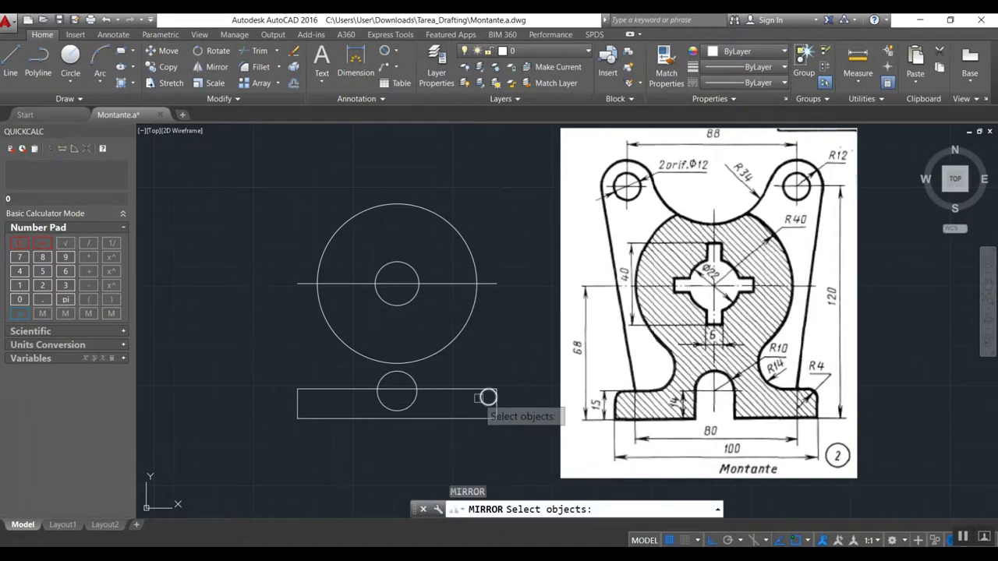
key("Escape")
scroll(488, 397, "up", 3)
Step: Trim the radius-4 circle into a rounded arc at the top-right corner
type("tr")
key("Return")
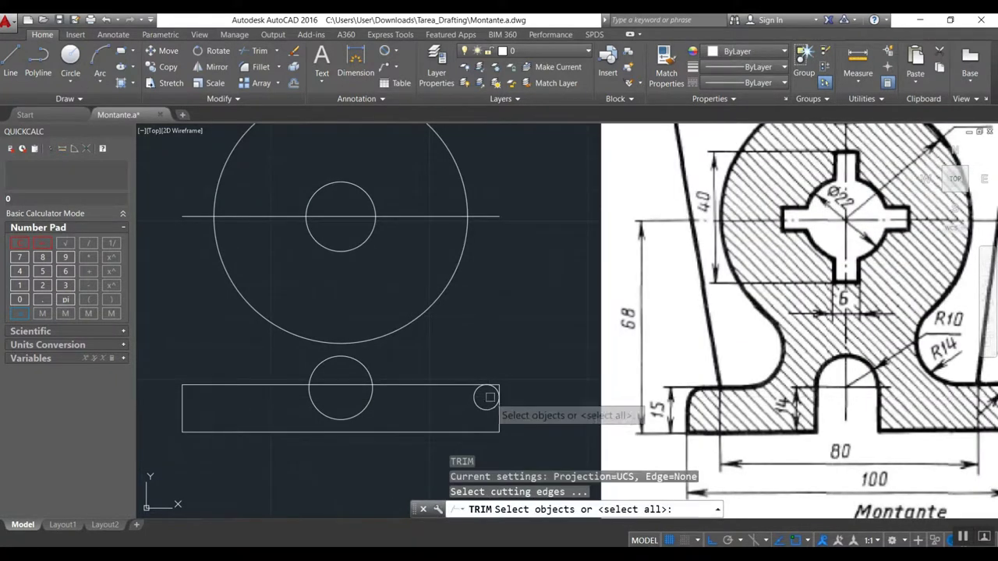
left_click(538, 411)
left_click(474, 389)
key("Return")
left_click(487, 387)
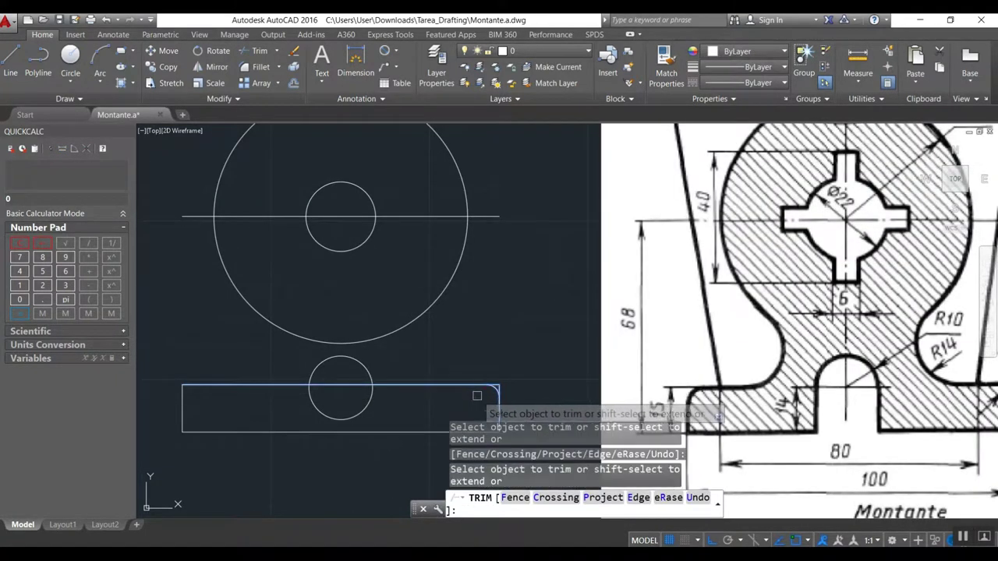
scroll(498, 386, "up", 3)
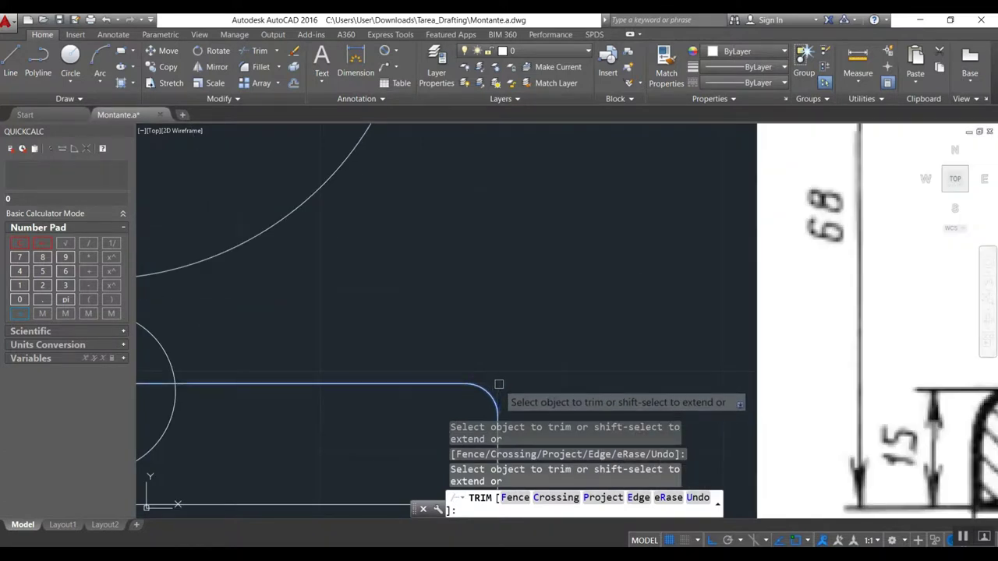
key("Return")
scroll(504, 367, "down", 2)
scroll(505, 347, "down", 2)
Step: Mirror the corner arc to the top-left corner about the vertical centre line
type("i")
key("Return")
left_click(500, 366)
key("Return")
left_click(346, 408)
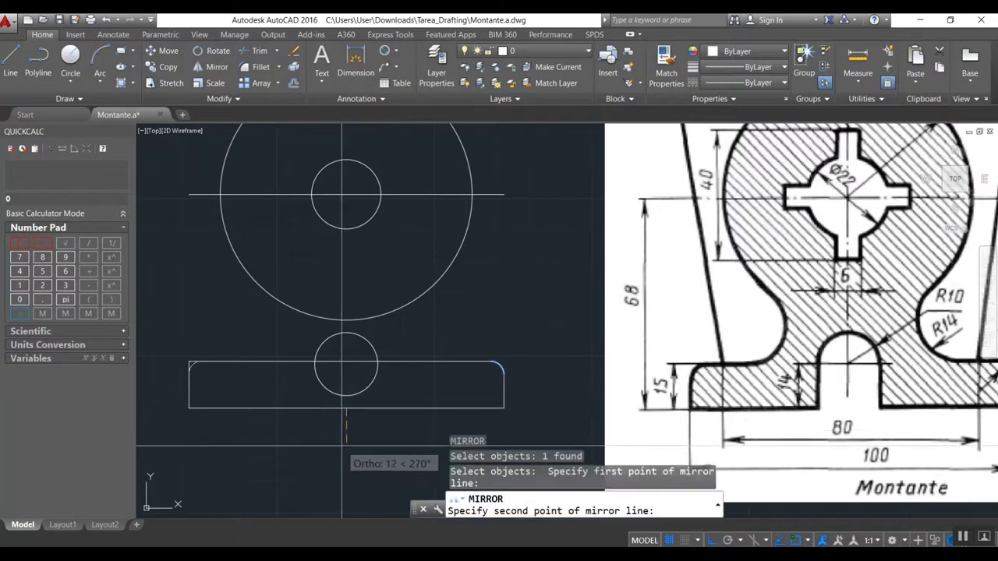
left_click(346, 491)
key("Return")
scroll(191, 367, "up", 2)
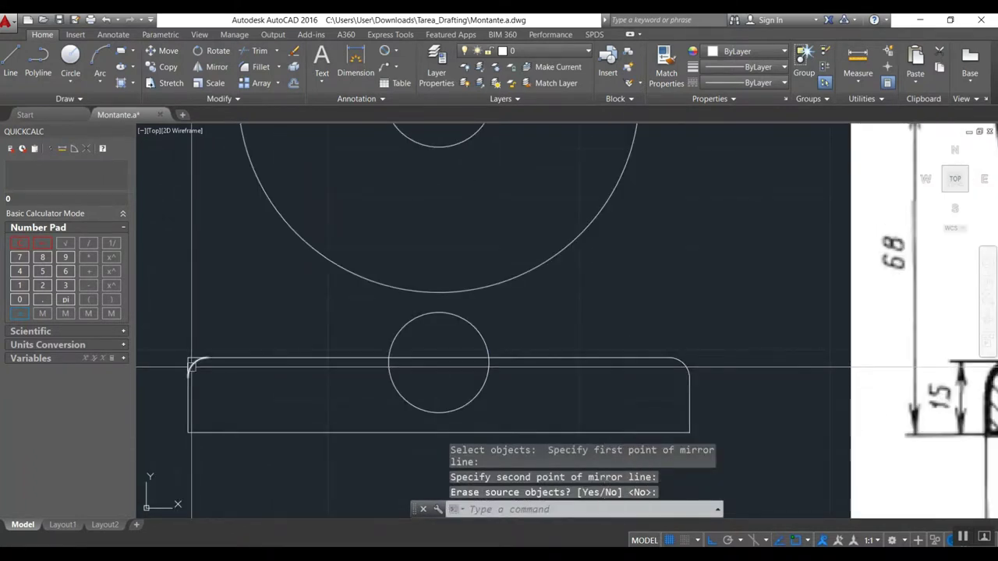
Step: Trim the mirrored circle into a rounded arc at the top-left corner
type("tr")
key("Return")
left_click(215, 381)
left_click(181, 348)
key("Return")
scroll(183, 352, "up", 2)
scroll(187, 354, "up", 2)
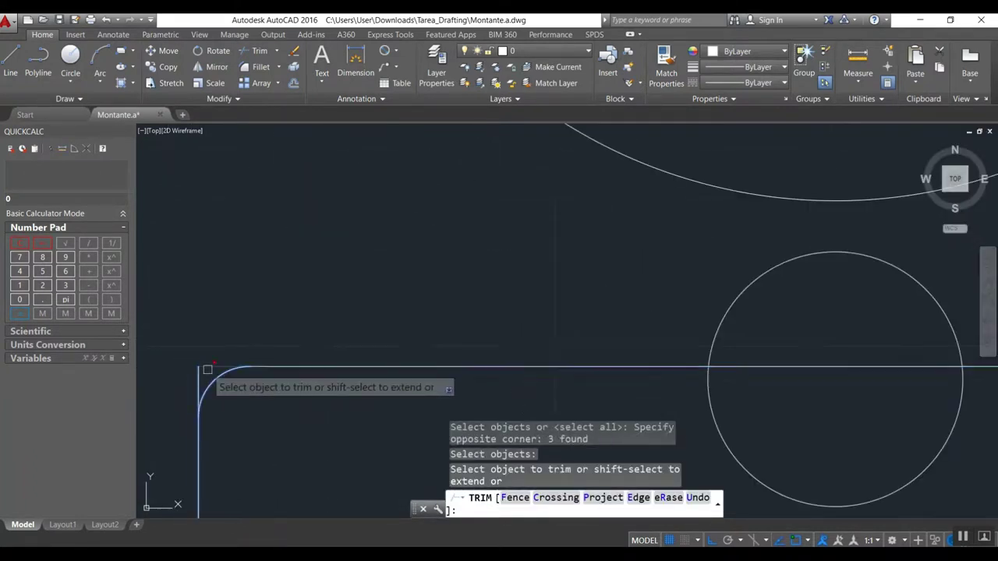
left_click(205, 372)
key("Escape")
scroll(201, 354, "down", 5)
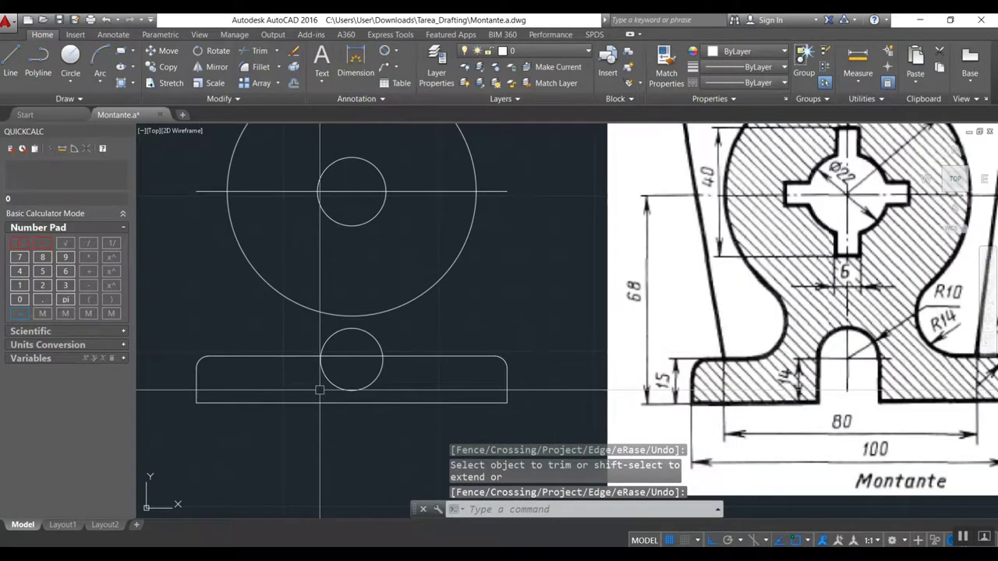
Step: Draw two vertical lines from the small circle's left and right sides down to the base's bottom edge
type("l")
key("Return")
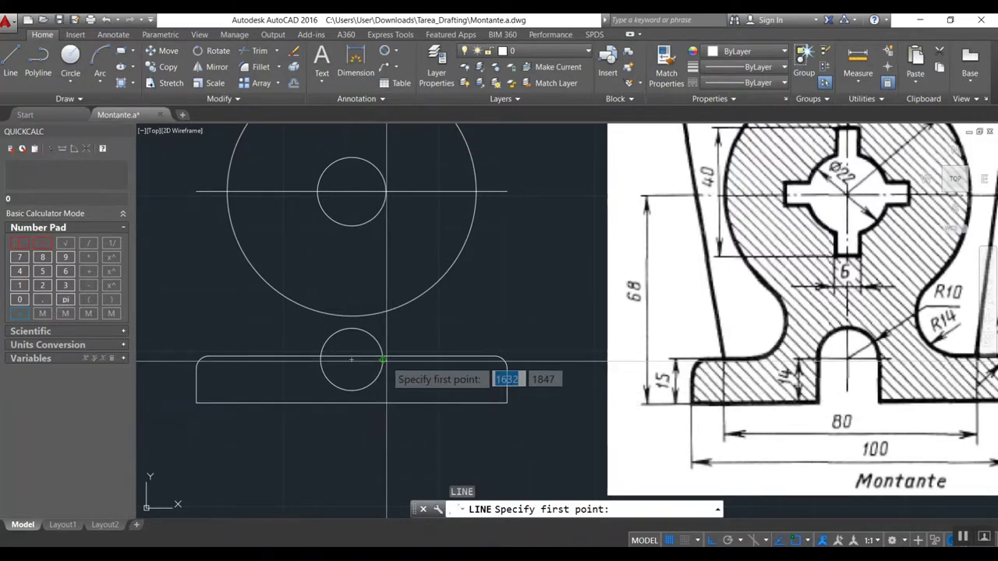
scroll(383, 360, "up", 2)
left_click(379, 359)
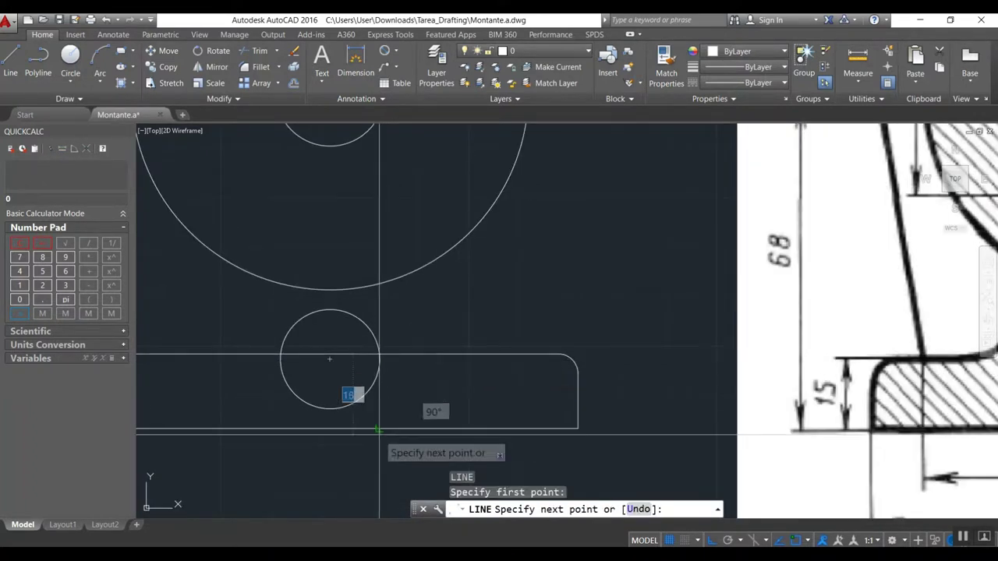
left_click(377, 428)
key("Return")
key("Return")
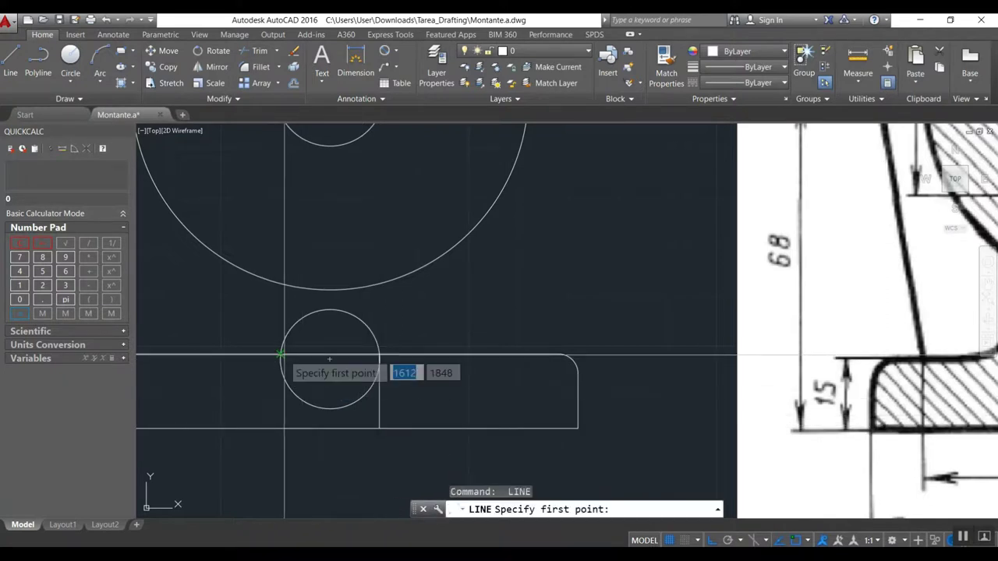
left_click(279, 354)
left_click(281, 428)
Step: Trim the circle's lower arc and the base's top and bottom edges between the new verticals
key("Return")
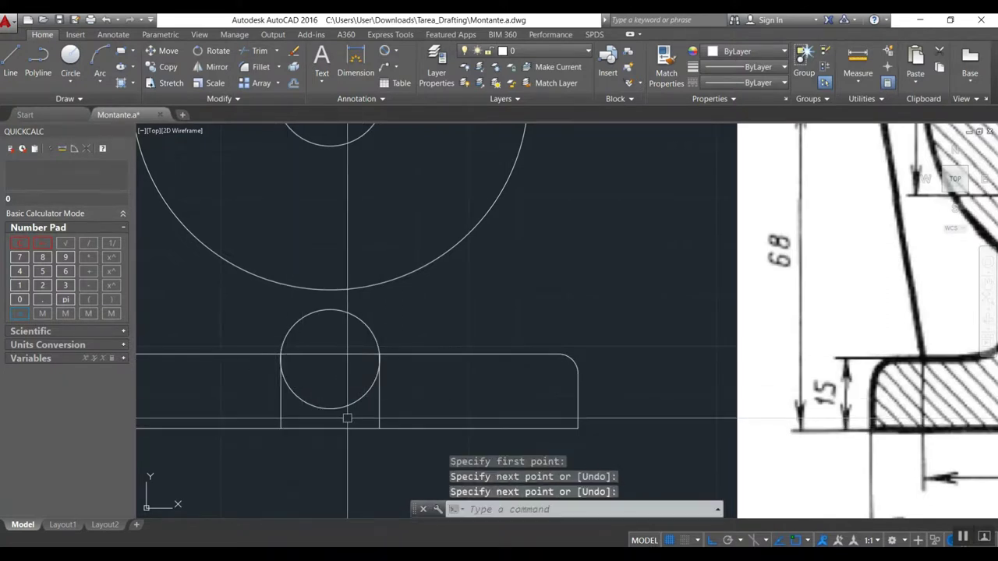
type("r")
key("Return")
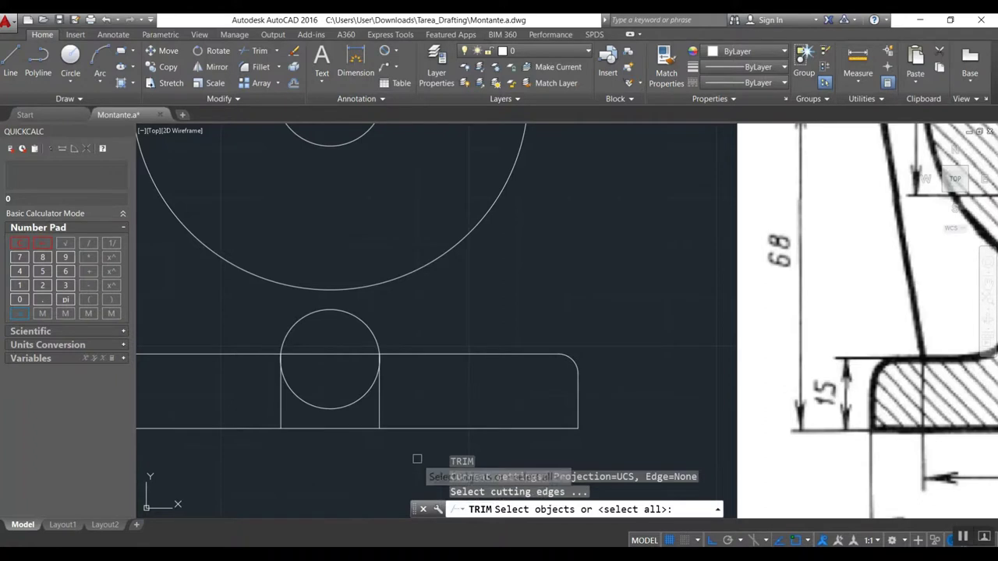
left_click_drag(413, 468, 268, 332)
key("Return")
left_click(304, 359)
left_click(304, 401)
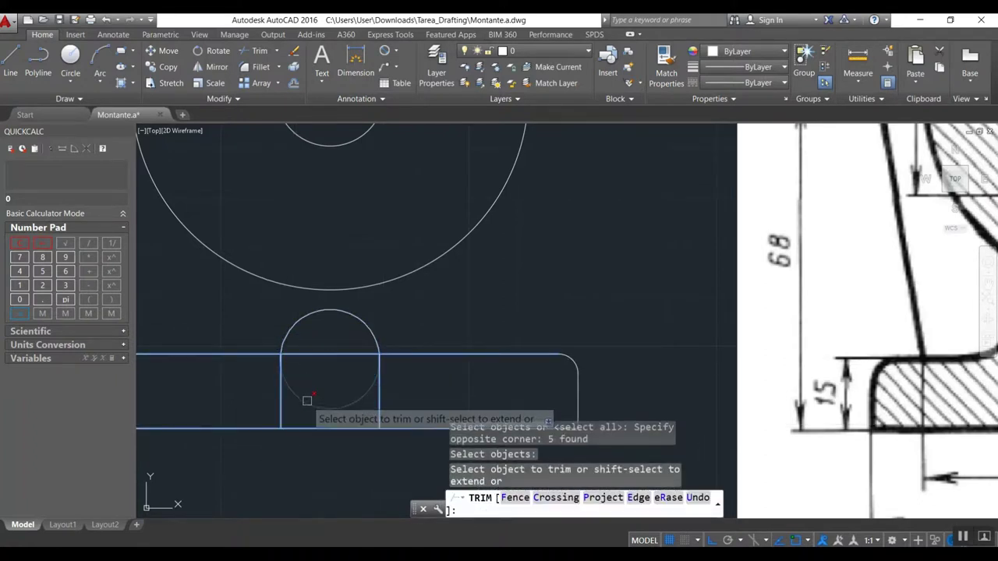
left_click(316, 427)
left_click(316, 358)
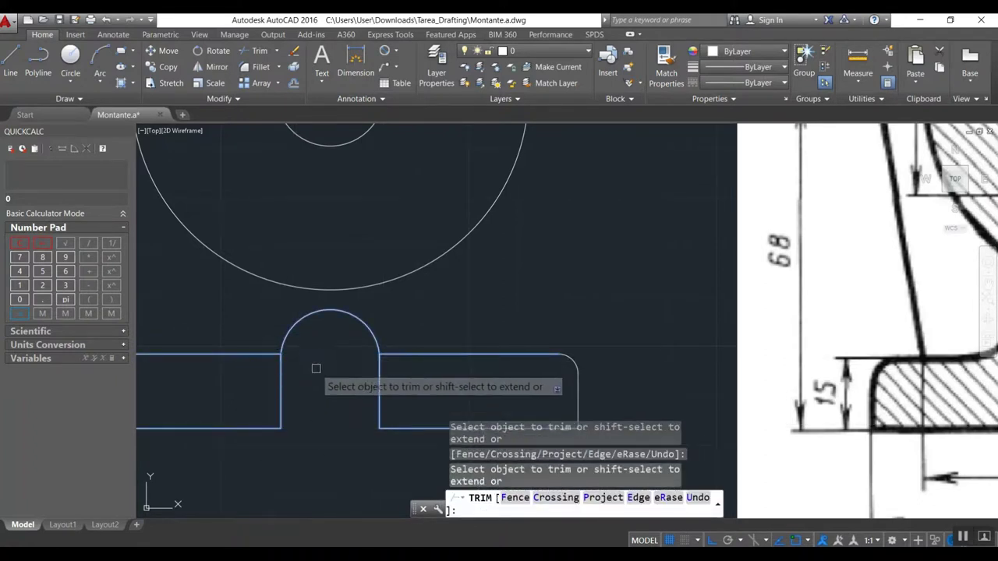
key("Return")
Step: Erase two leftover lines with a window, then undo the erase and the trim
type("e")
key("Return")
left_click(404, 388)
left_click(262, 387)
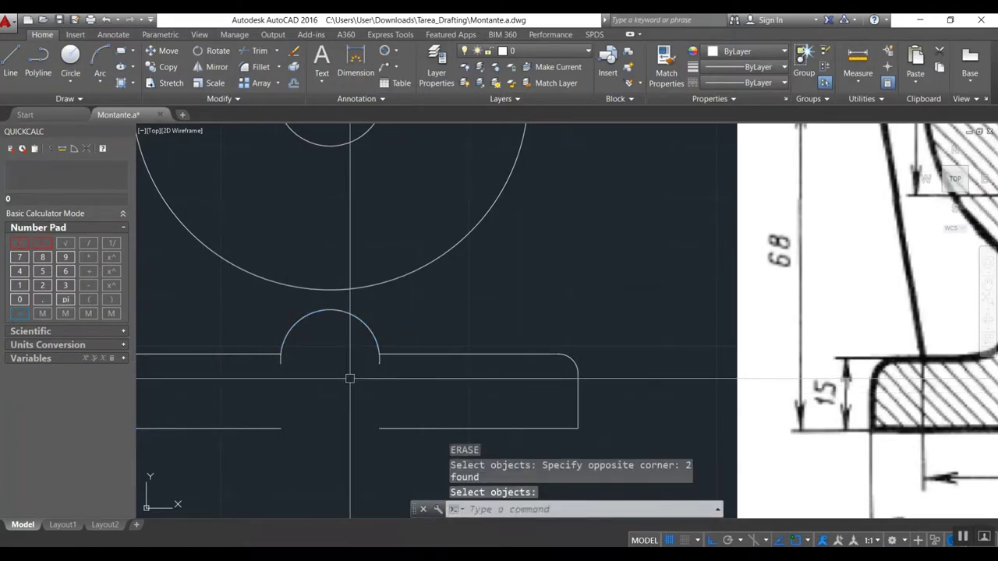
key("ctrl+z")
key("ctrl+z")
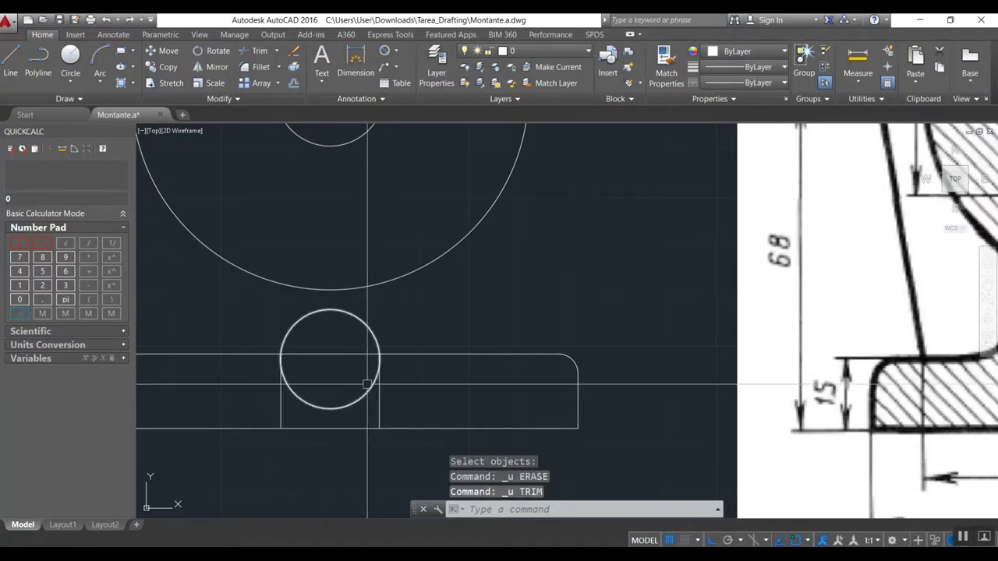
Step: Trim away the small circle's lower half and the left vertical line again
type("tr")
key("space")
left_click(427, 401)
left_click(258, 317)
key("space")
left_click(318, 406)
left_click(281, 366)
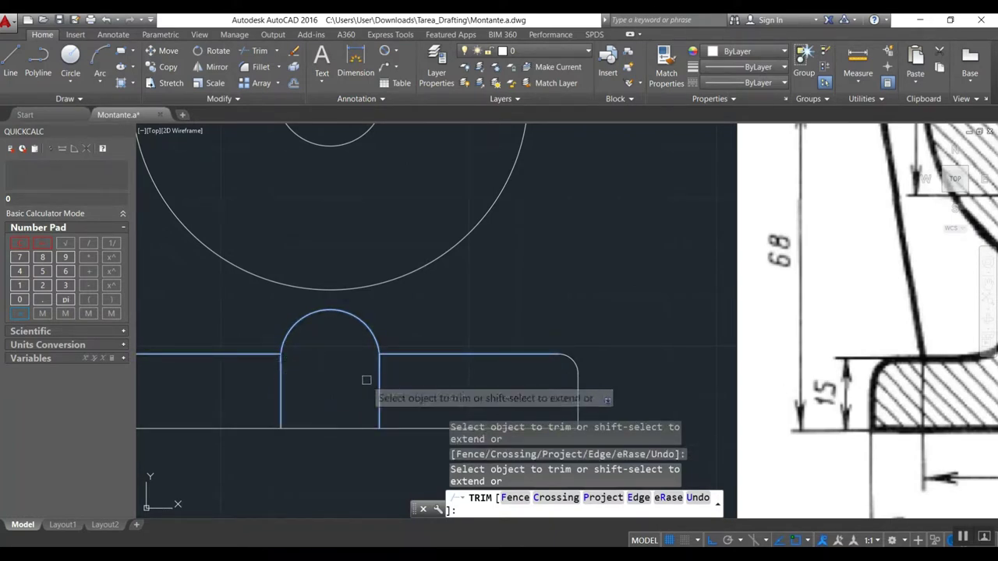
key("Escape")
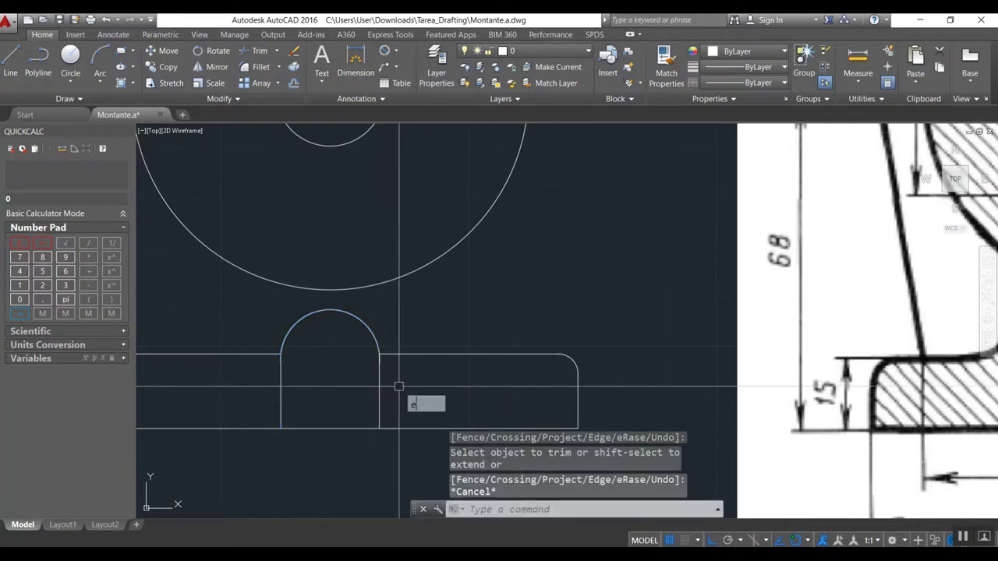
Step: Erase the two lower vertical arch lines using a crossing window
key("Return")
left_click(398, 387)
left_click(223, 394)
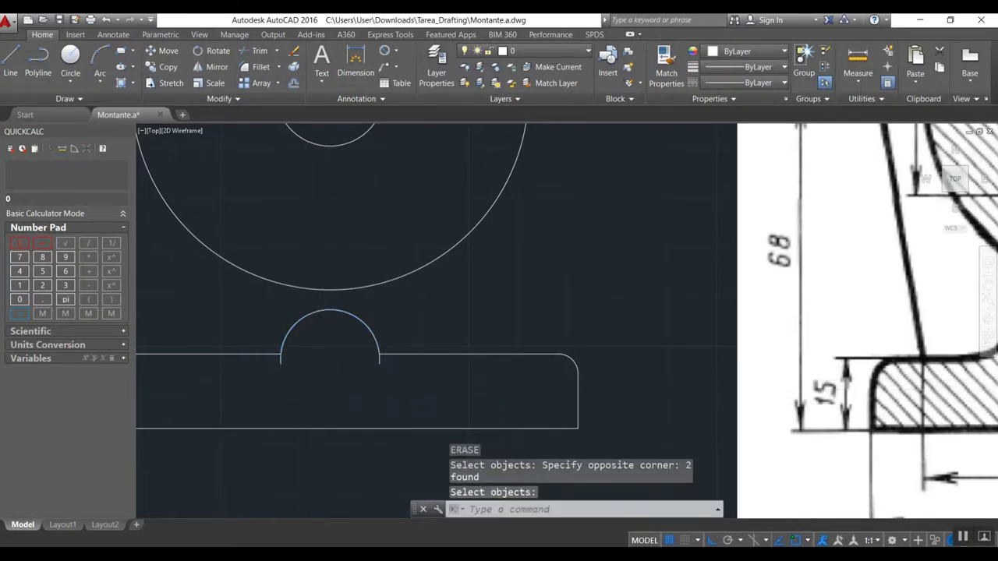
Step: Restore the arch lines with undo and trim the base line between the arch sides
scroll(304, 379, "down", 2)
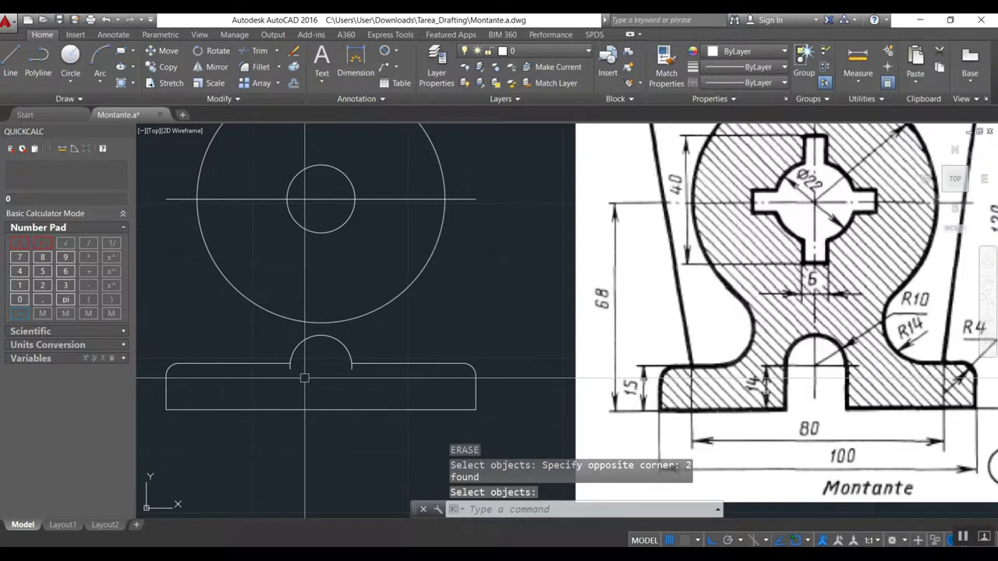
key("ctrl+z")
key("ctrl+z")
scroll(304, 378, "down", 2)
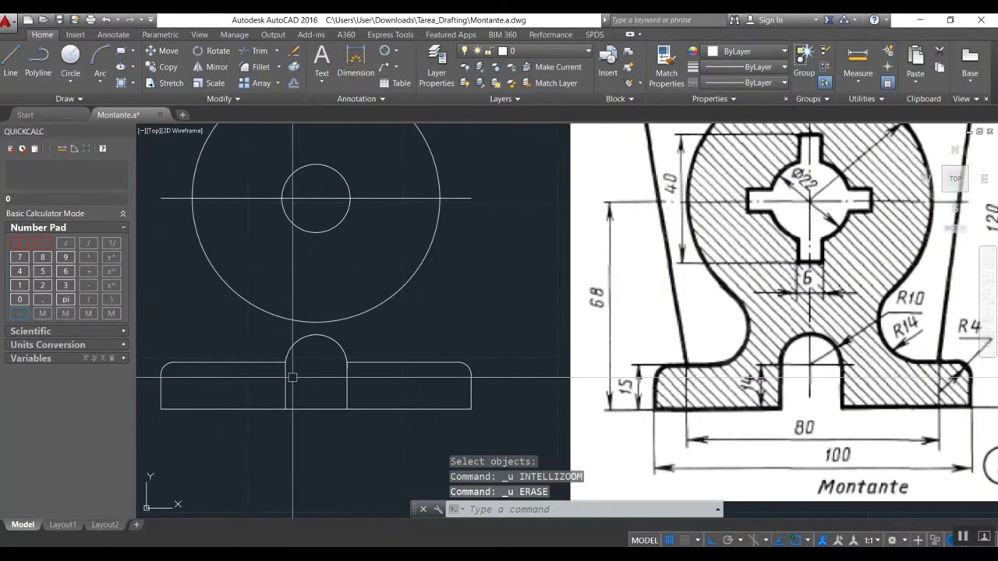
type("tr")
key("Return")
left_click(363, 425)
left_click(270, 350)
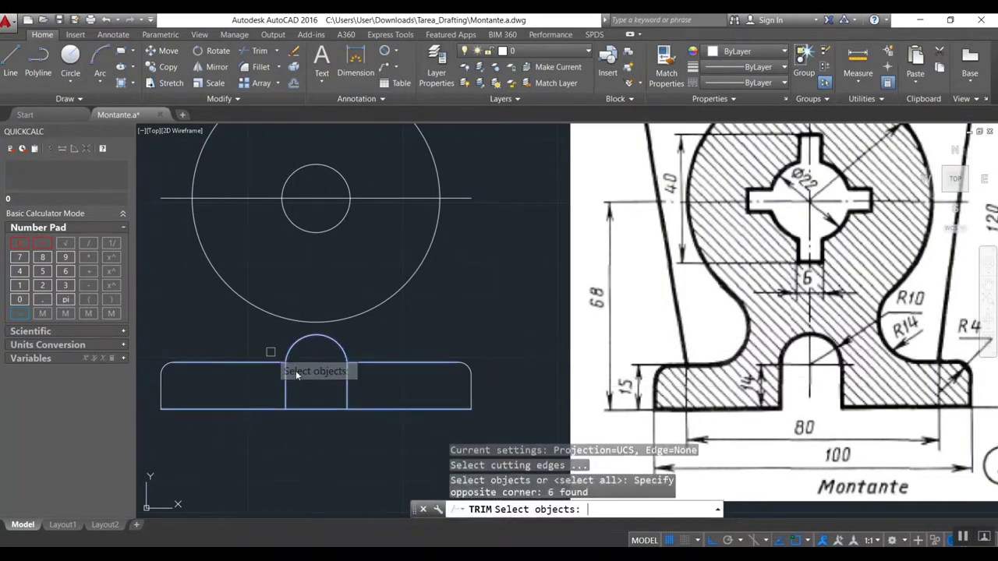
key("Return")
left_click(304, 409)
key("Return")
Step: Trim the vertical line below the horizontal cutting edge
scroll(286, 362, "up", 3)
scroll(288, 365, "down", 3)
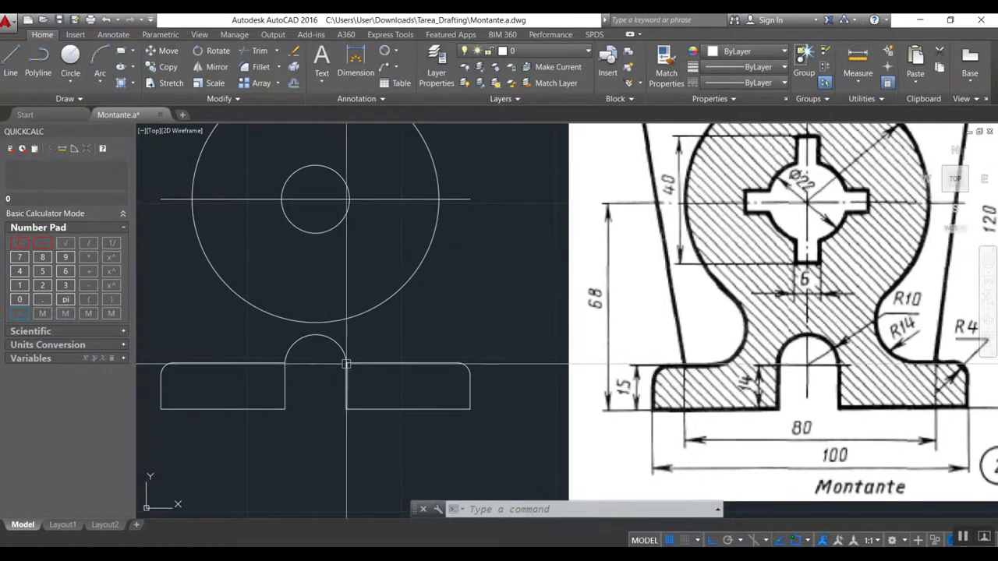
scroll(348, 383, "up", 4)
scroll(345, 364, "up", 2)
scroll(347, 351, "up", 3)
scroll(343, 355, "up", 2)
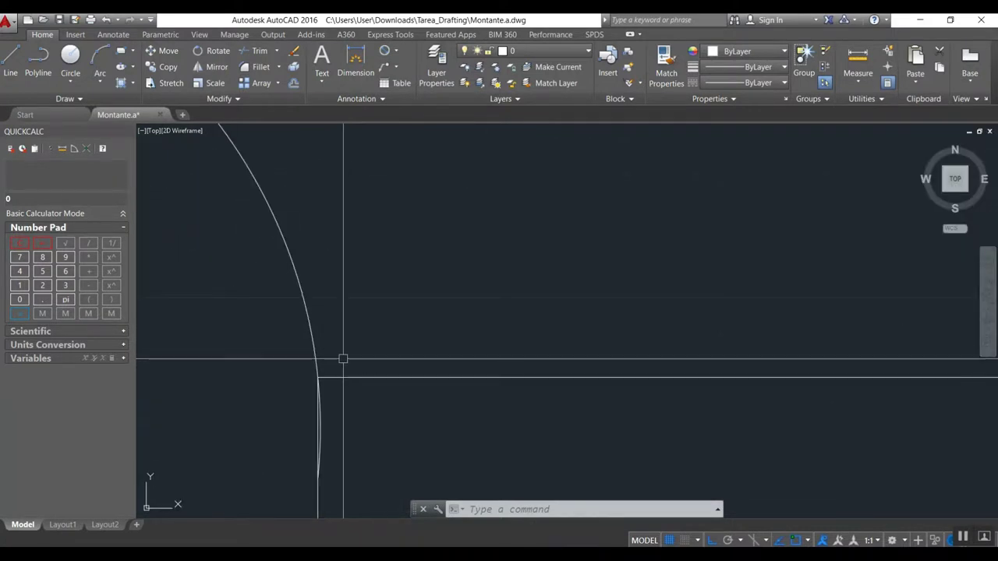
type("tr")
key("Return")
left_click(331, 378)
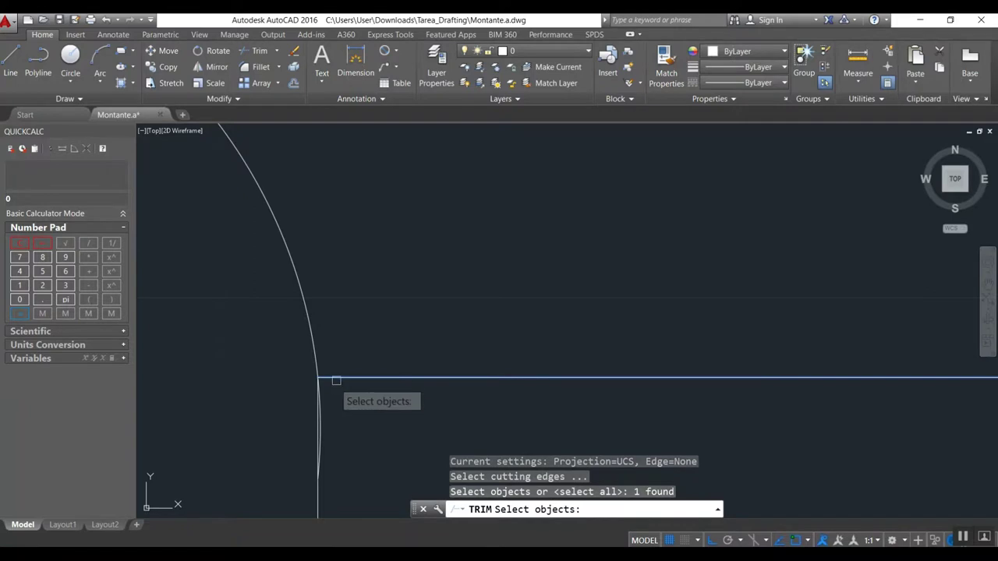
key("Return")
left_click(322, 403)
scroll(358, 393, "down", 3)
key("Return")
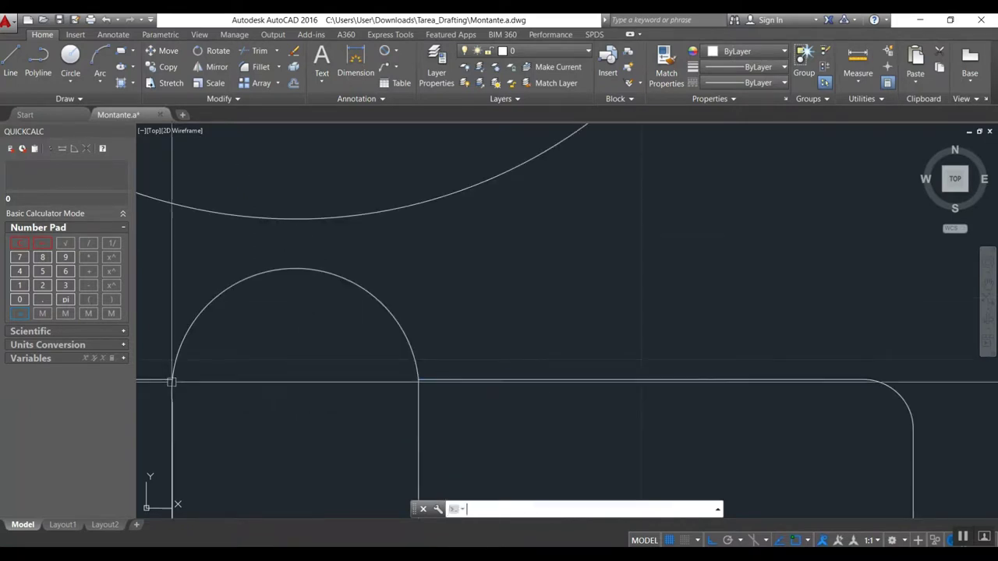
Step: Trim the left vertical line under the arch against the left horizontal line
key("Return")
left_click(163, 379)
key("Return")
scroll(170, 383, "up", 3)
scroll(176, 380, "up", 2)
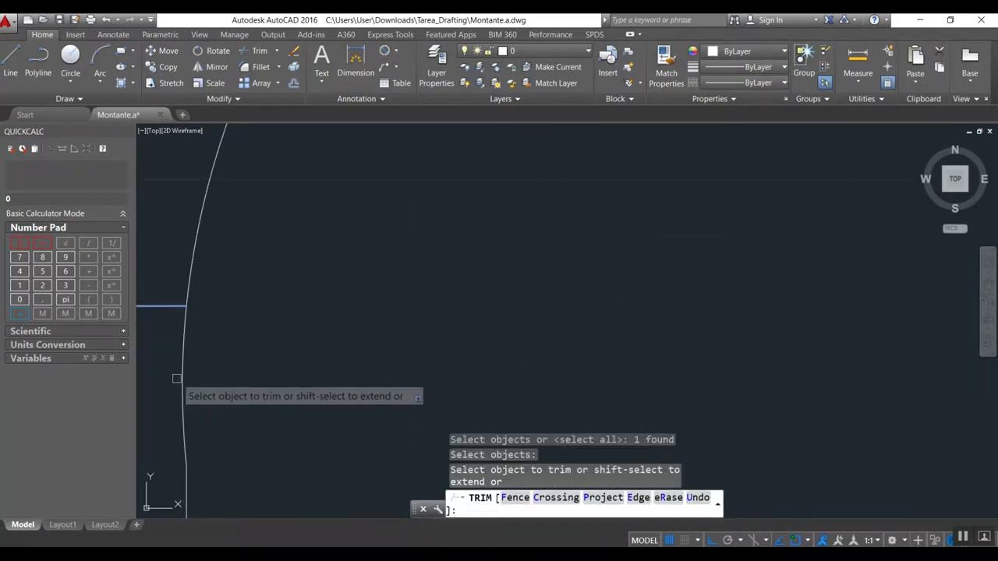
middle_click_drag(260, 341, 323, 318)
scroll(230, 299, "down", 2)
scroll(230, 299, "down", 1)
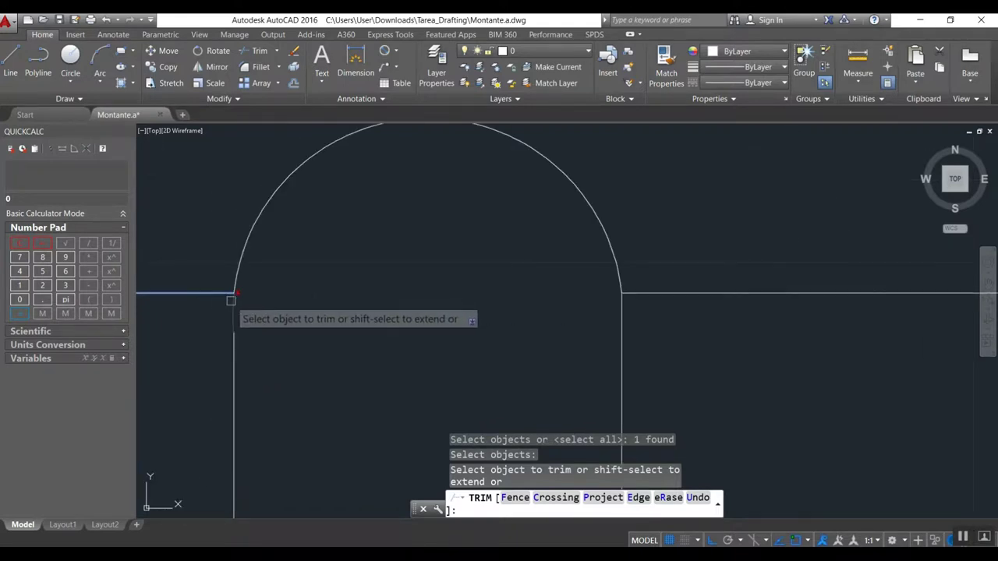
left_click(234, 312)
key("Escape")
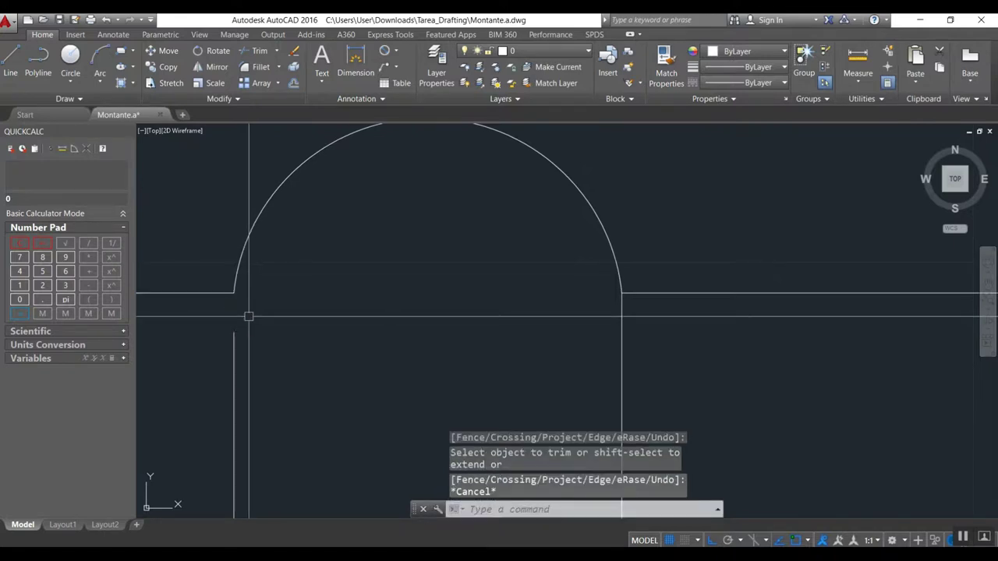
Step: Erase the leftover left line
type("e")
key("Return")
left_click(234, 343)
scroll(234, 274, "down", 1)
scroll(234, 273, "down", 1)
scroll(229, 272, "down", 1)
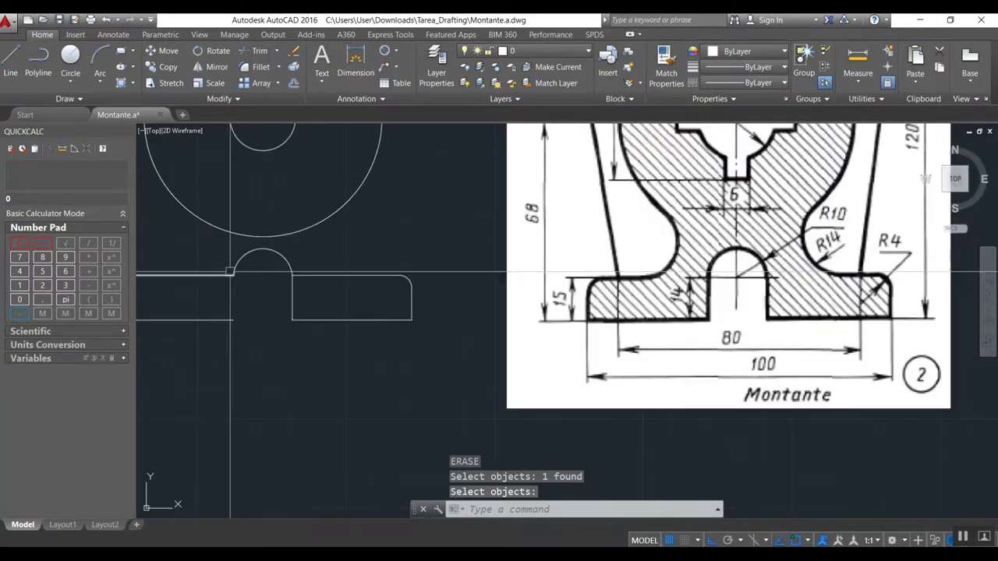
scroll(231, 277, "up", 2)
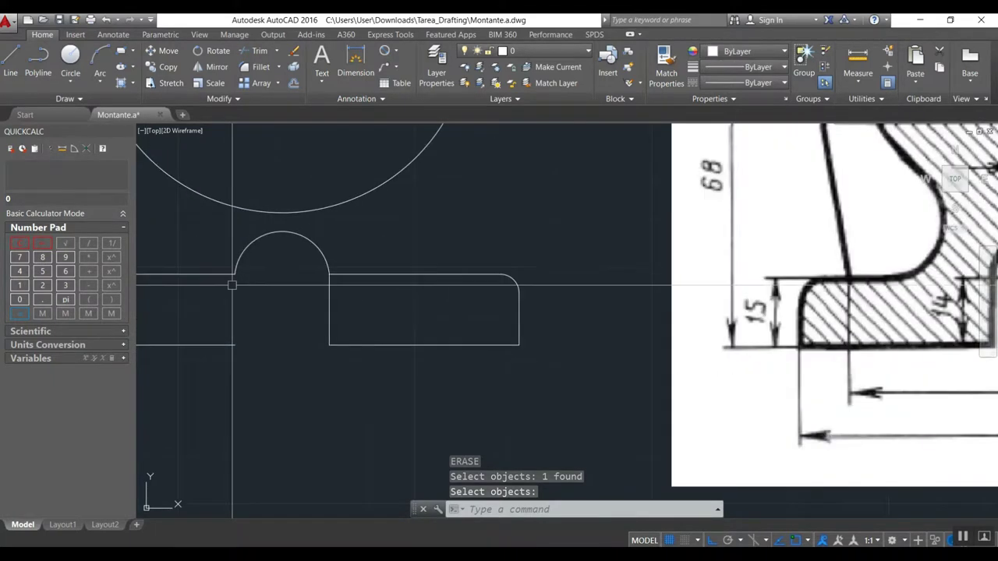
key("Return")
Step: Draw a 15-unit vertical line from the base corner
type("l")
key("Return")
left_click(234, 273)
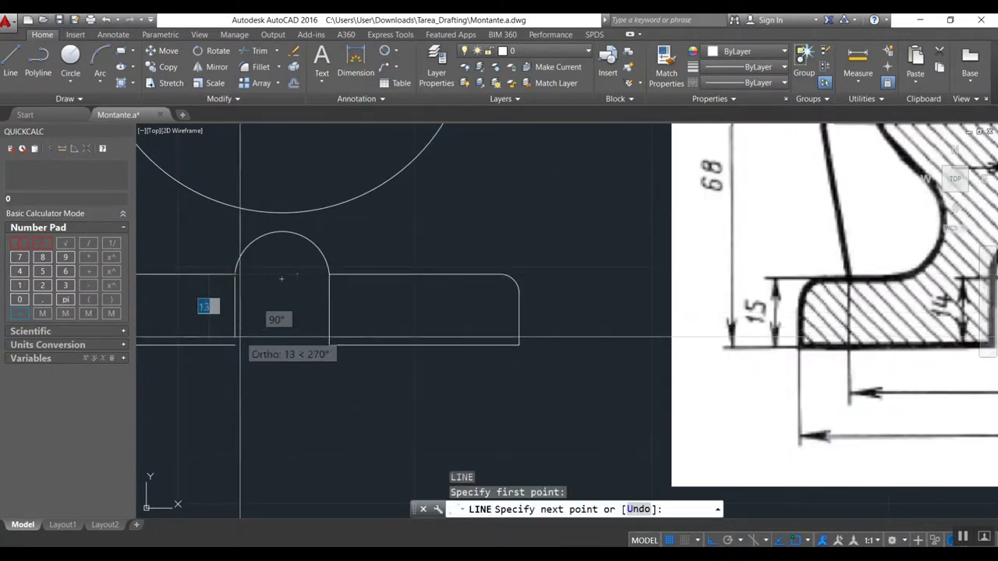
key("Return")
key("Return")
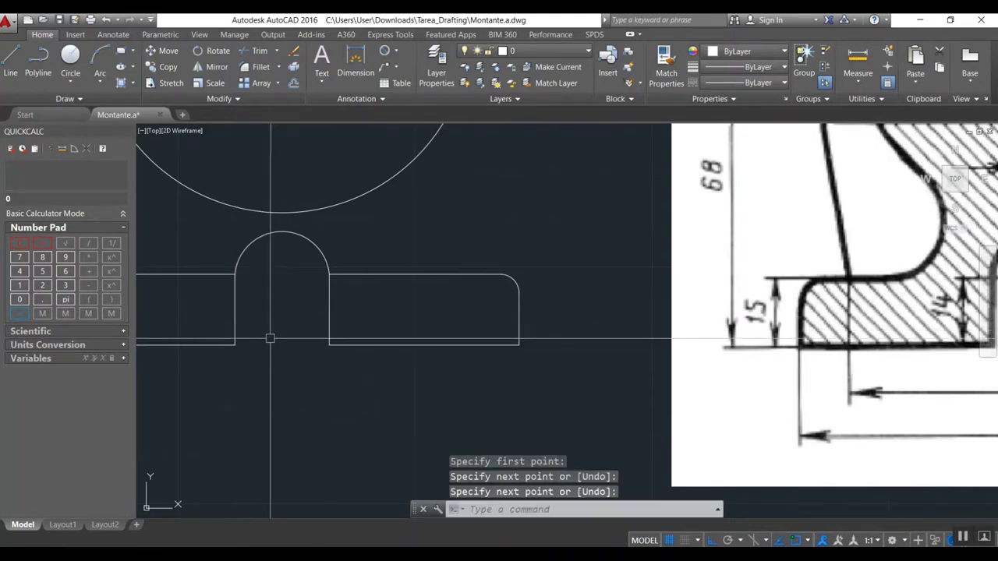
scroll(292, 349, "down", 3)
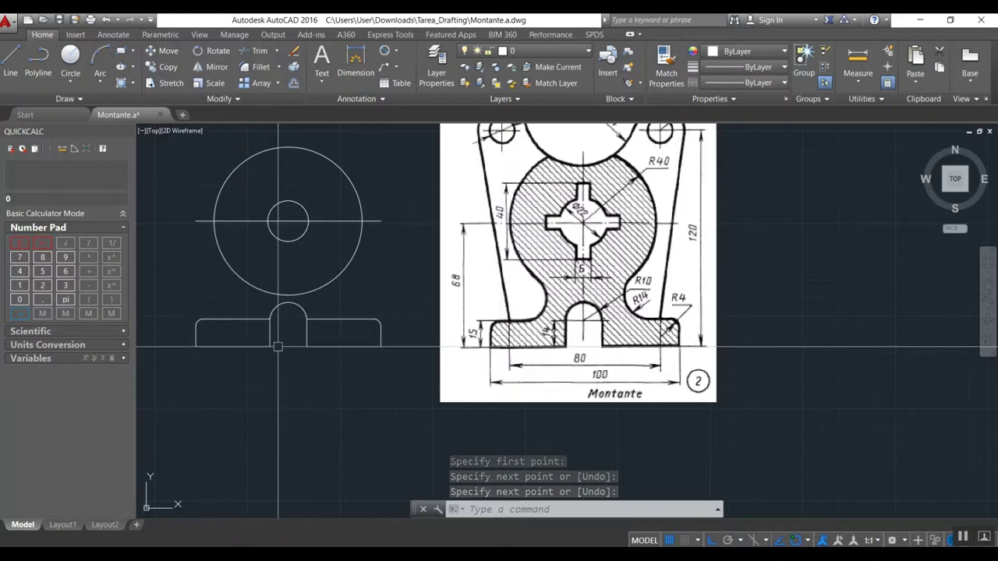
Step: Start a circle with a tracked centre point, then cancel it
type("c")
key("Return")
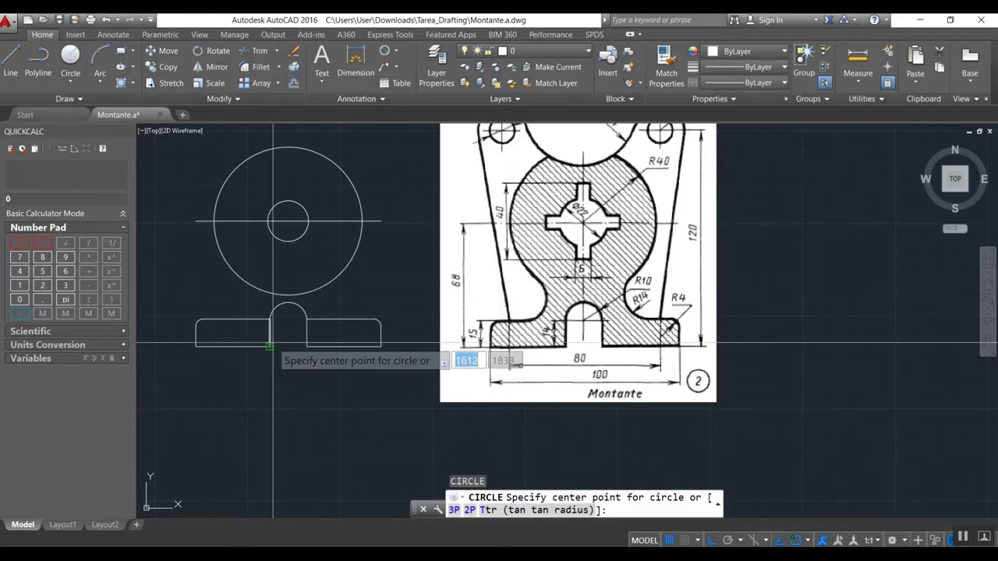
type("tt")
key("Return")
left_click(272, 346)
left_click(288, 294)
key("Escape")
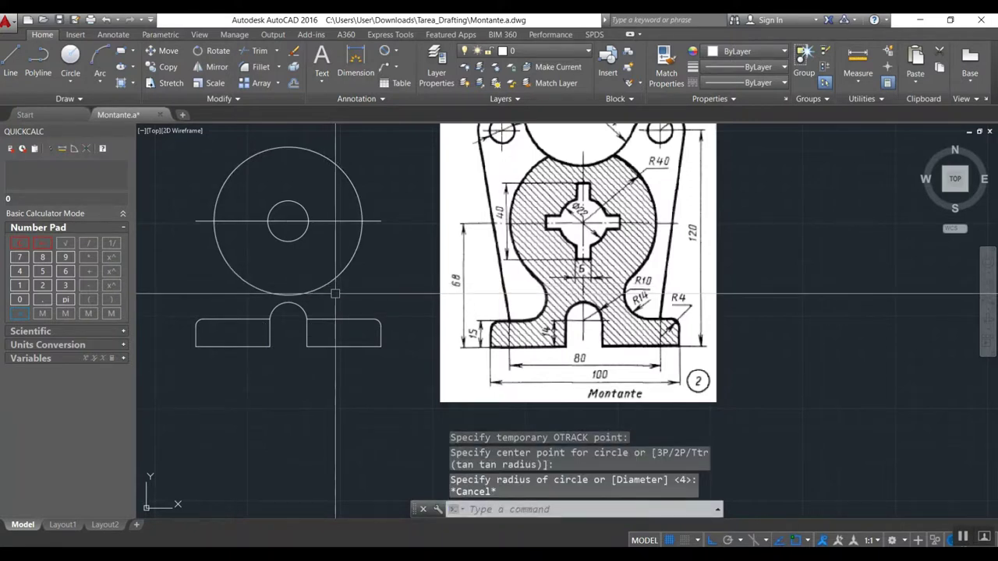
scroll(351, 294, "up", 3)
scroll(323, 307, "down", 1)
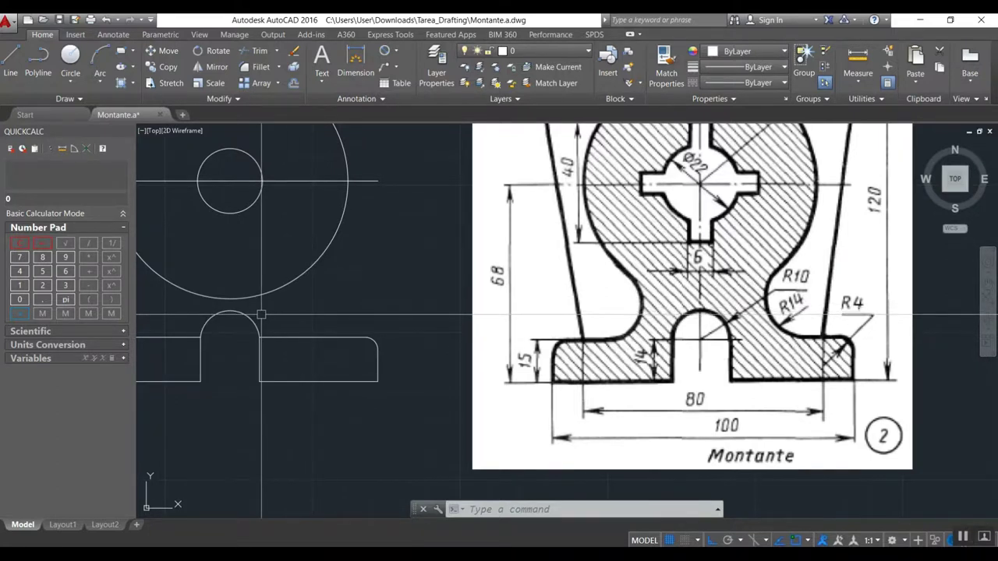
type("c")
Step: Draw a radius 14 Ttr circle tangent to the large circle and the base's top line
key("Return")
type("ttr")
key("Return")
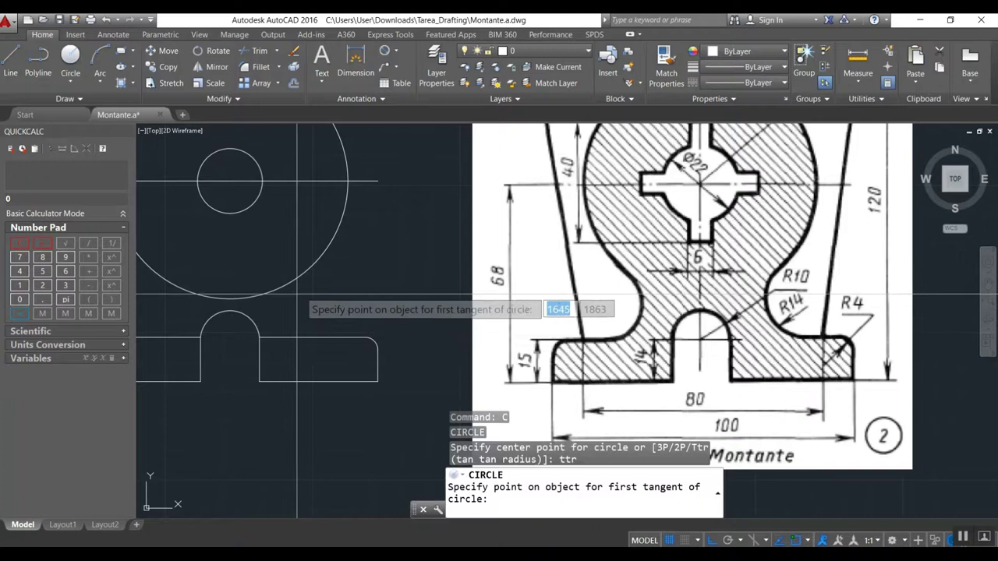
left_click(309, 269)
left_click(329, 335)
type("14")
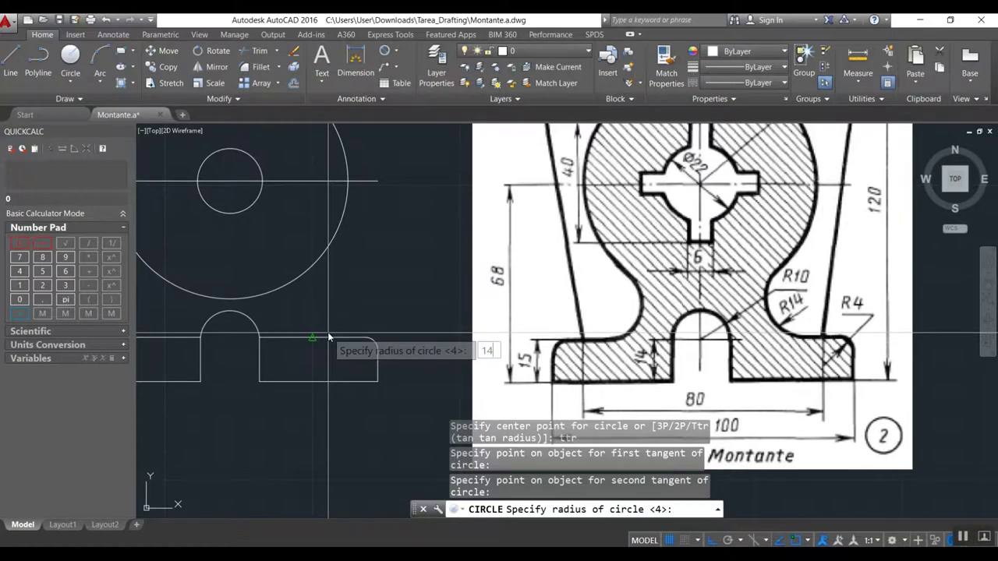
key("Return")
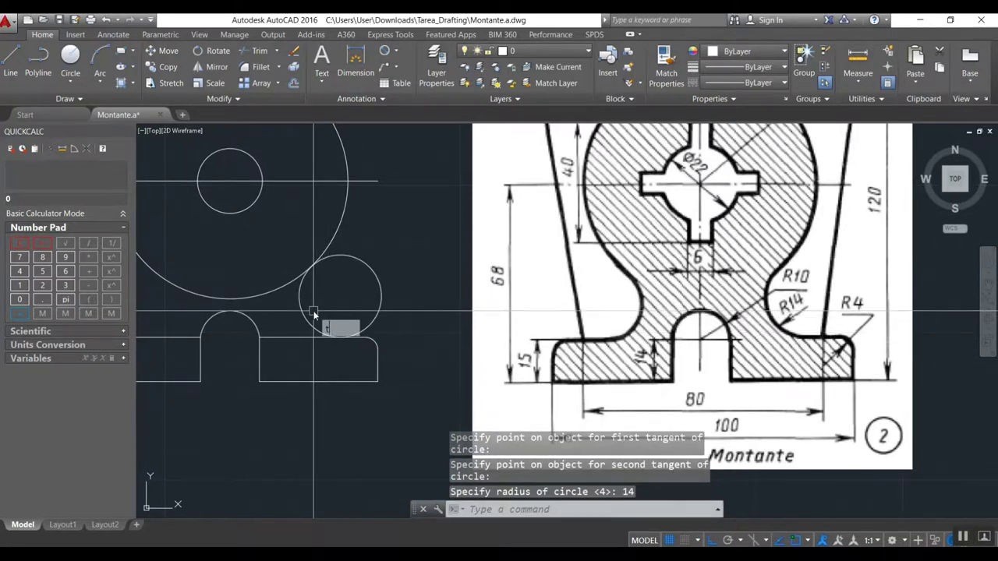
type("tr")
key("Return")
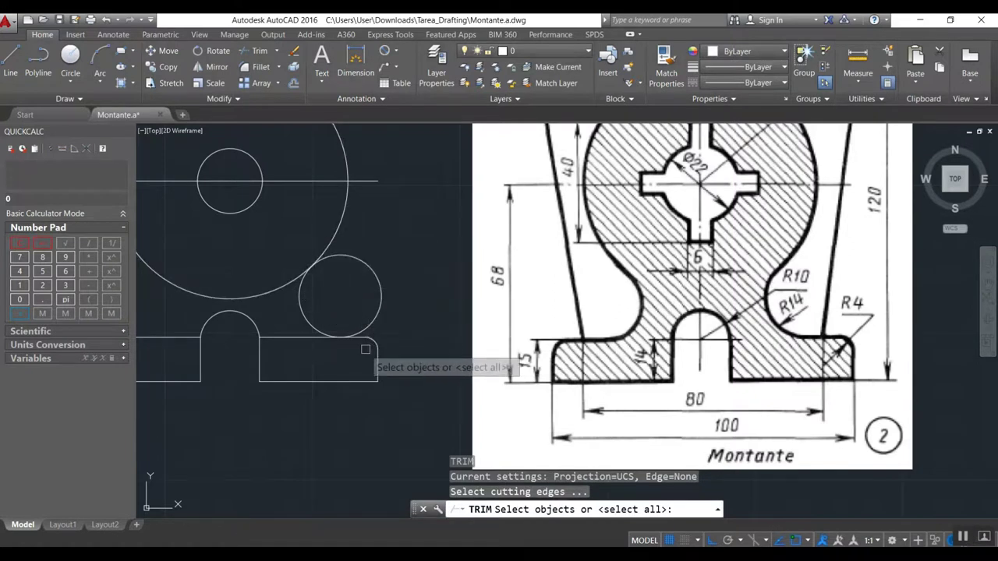
Step: Trim the unneeded part of the radius-14 circle using both circles as cutting edges
left_click(366, 350)
left_click(313, 257)
key("Return")
left_click(348, 263)
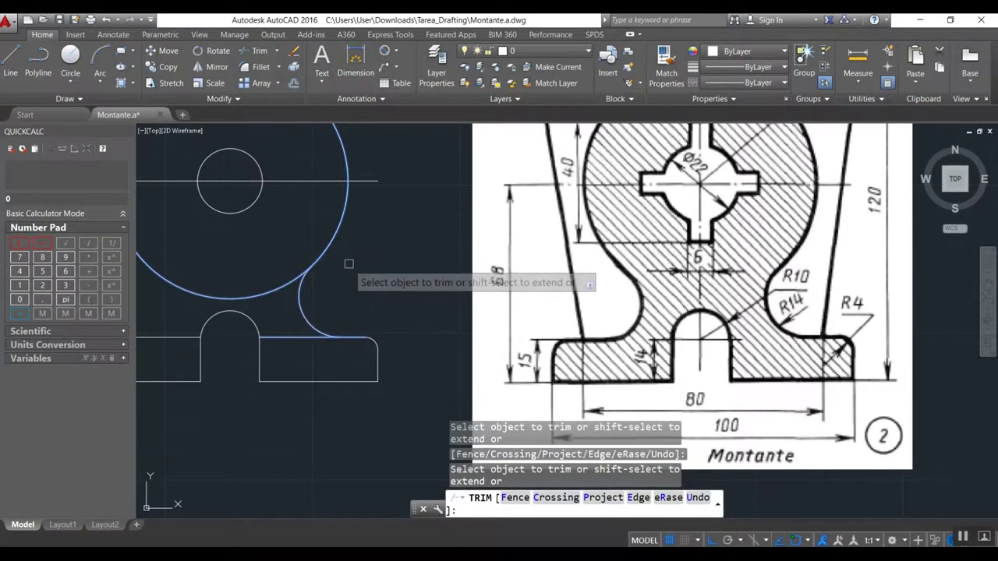
key("Return")
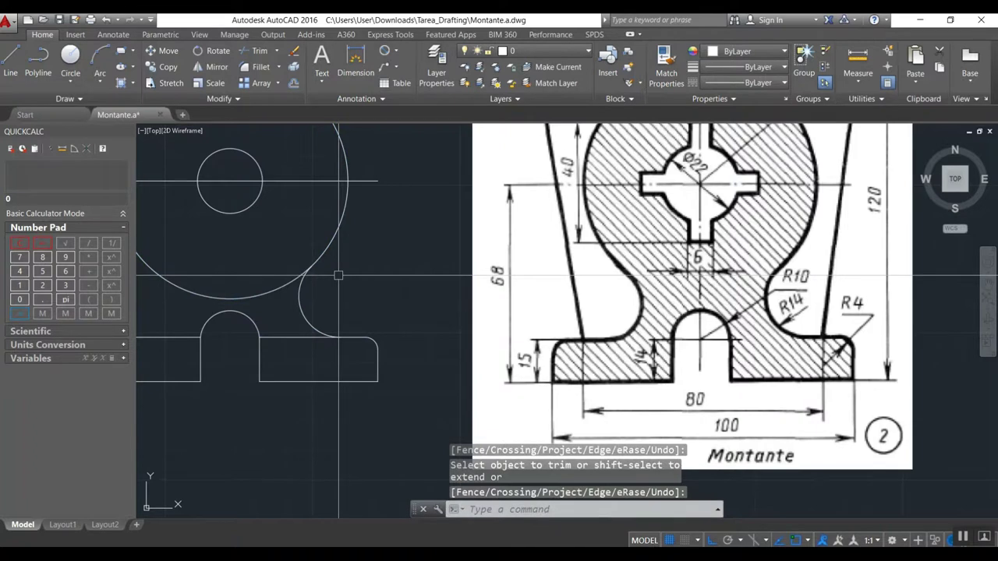
type("mi")
Step: Mirror the trimmed arc across the vertical centreline, keeping the original
key("Return")
left_click(304, 316)
key("Return")
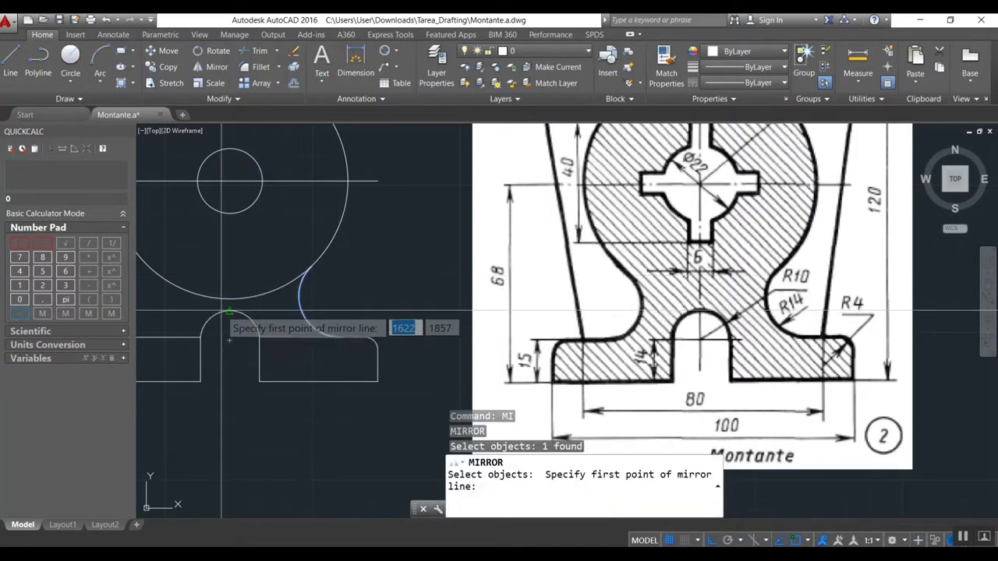
left_click(230, 312)
left_click(230, 366)
key("Return")
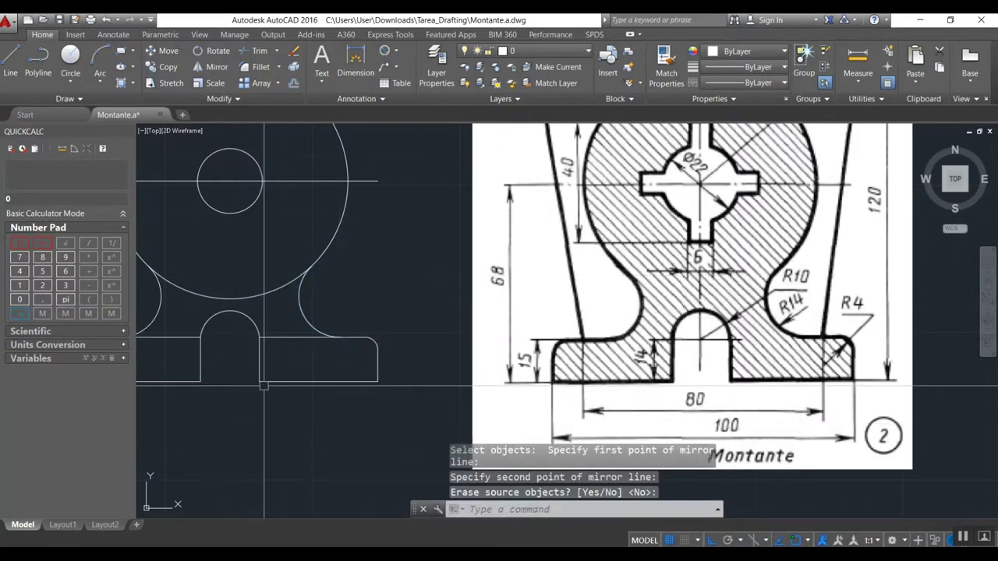
Step: Trim the large circle's lower arc between the two small arcs and the piece beside the arc
type("tr")
key("Return")
left_click(304, 319)
left_click(160, 310)
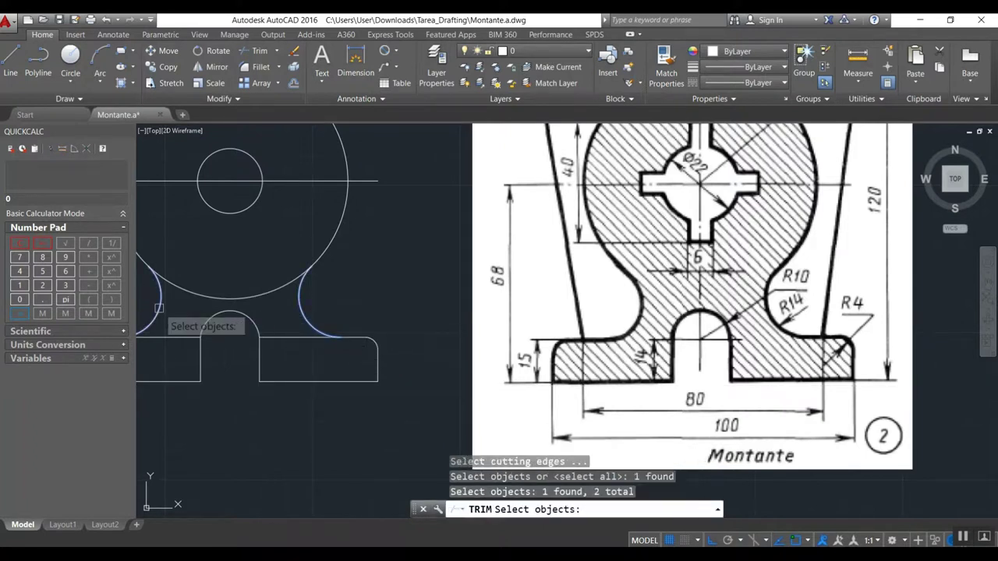
key("Return")
left_click(195, 291)
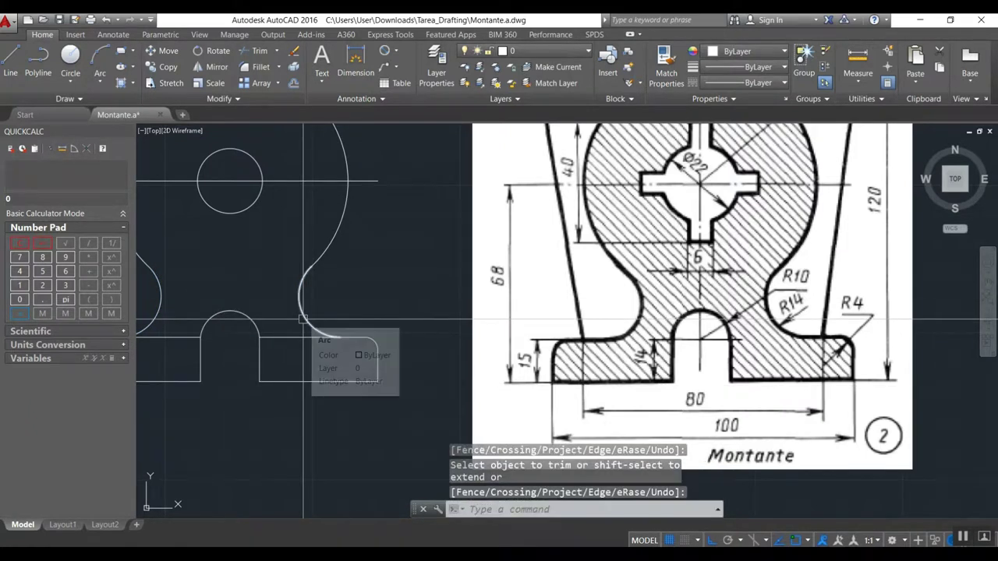
left_click(312, 341)
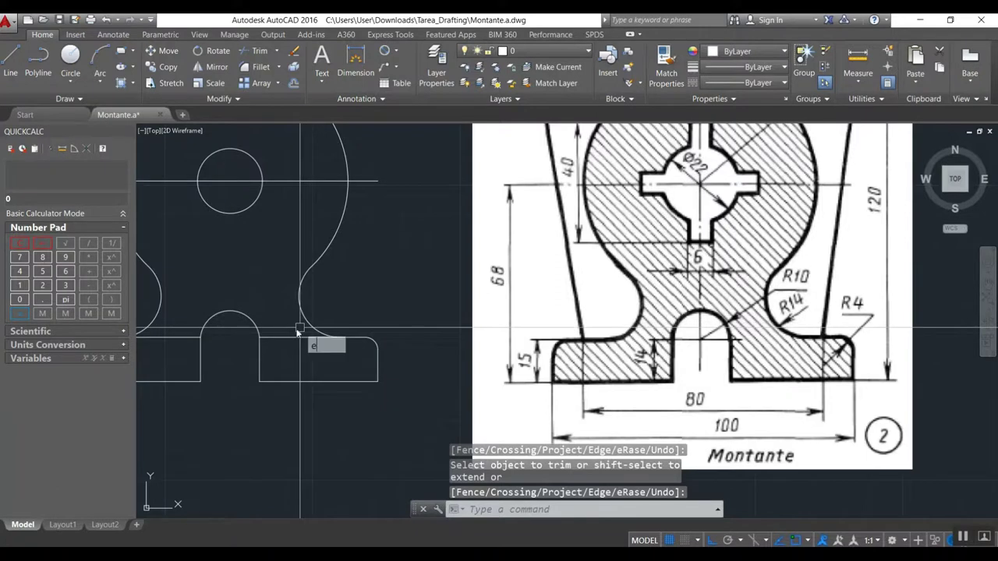
Step: Erase the leftover segments
type("e")
key("Return")
left_click(191, 335)
left_click(191, 335)
key("Return")
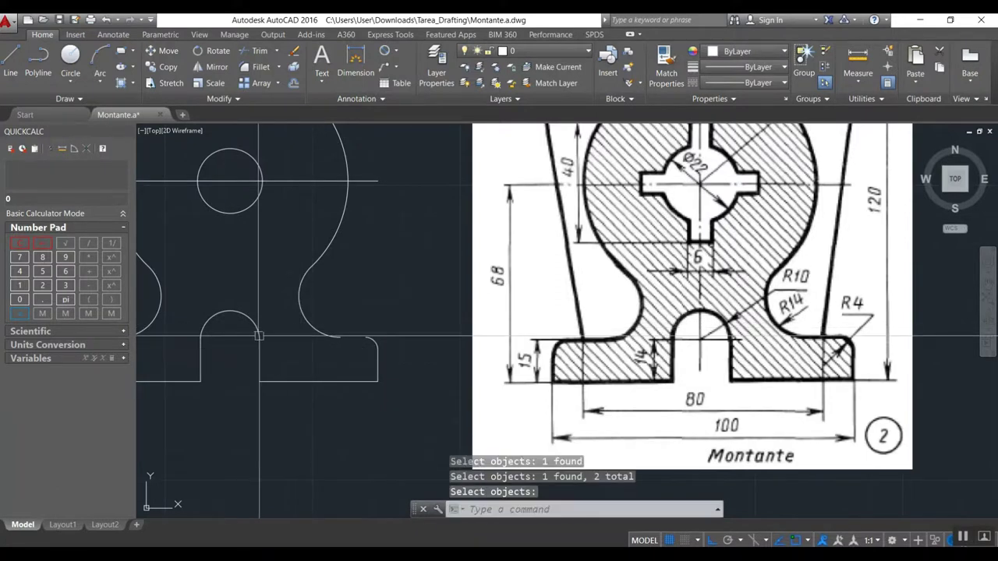
Step: Draw the joining line from the arc end to the small arc and the foot's top edge
type("l")
key("Return")
left_click(340, 336)
left_click(366, 337)
scroll(354, 360, "down", 2)
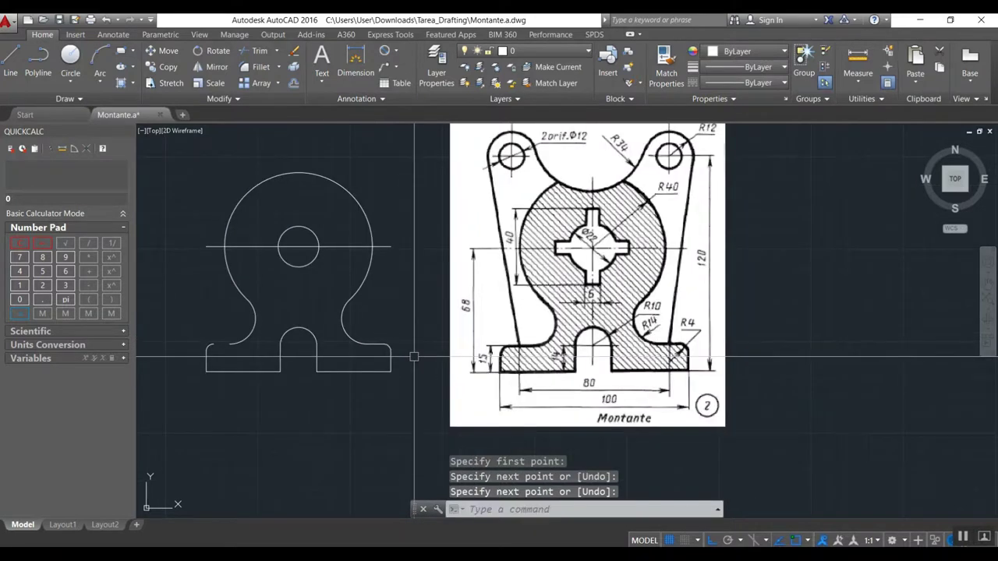
key("Return")
left_click(214, 345)
left_click(213, 346)
key("Return")
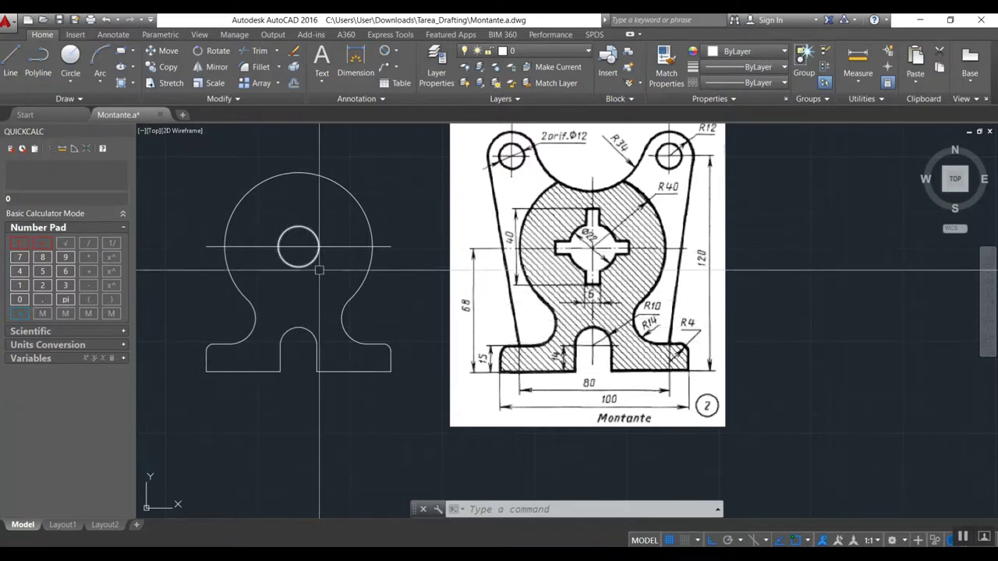
type("o")
key("Return")
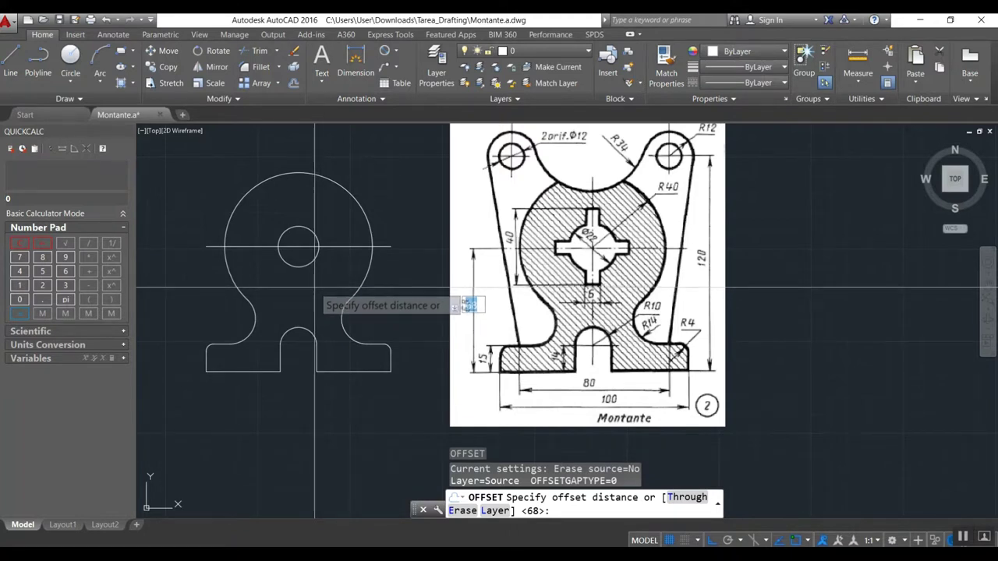
Step: Offset the bottom line 120 units upward
type("120")
key("Return")
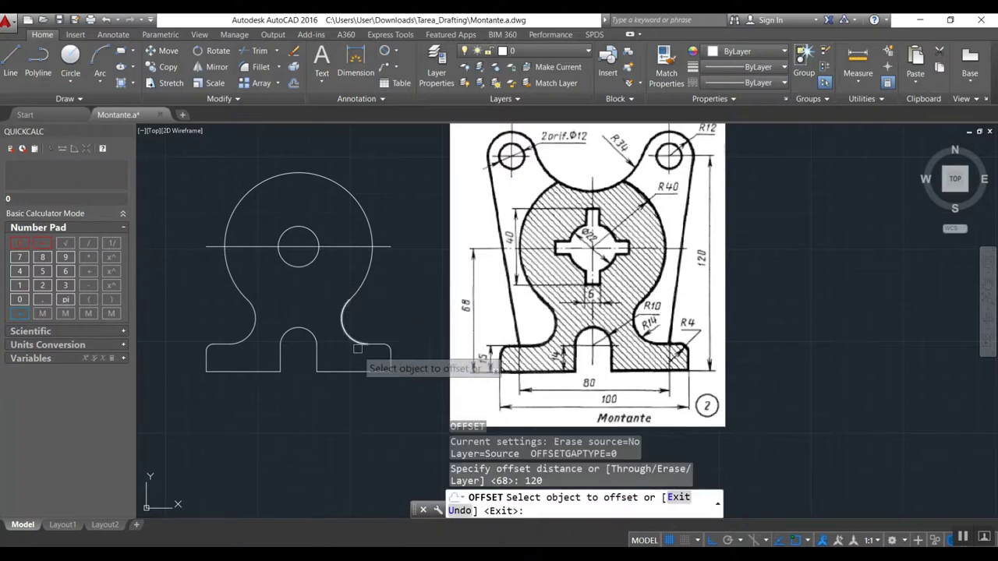
left_click(352, 372)
left_click(351, 187)
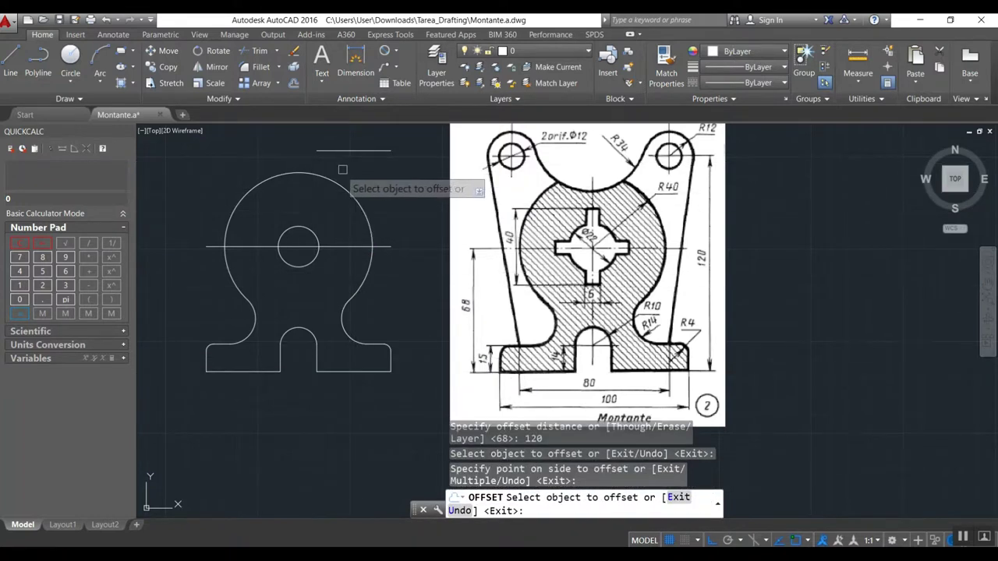
type("l")
key("Return")
key("Escape")
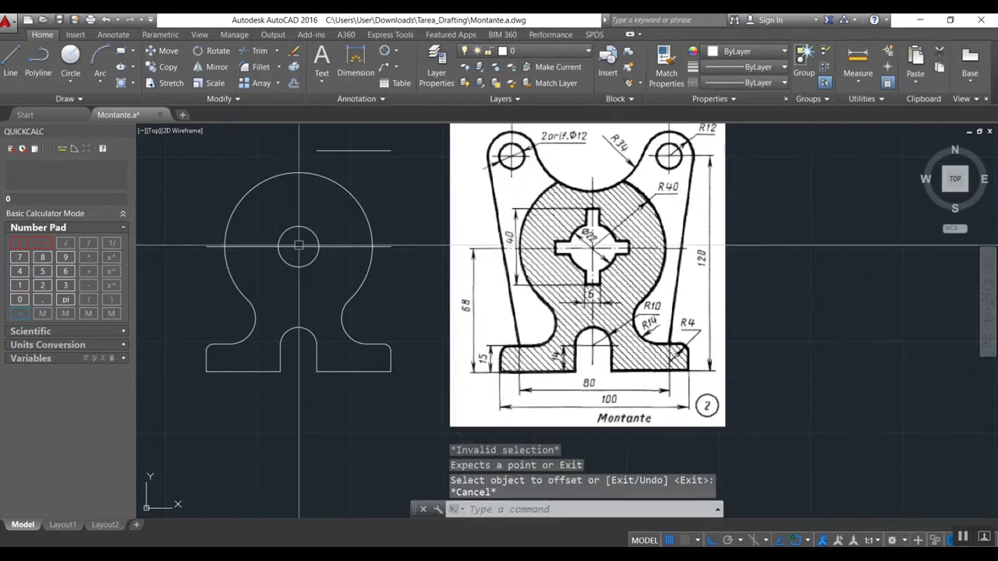
Step: Erase the short stray line above the centre line
type("l")
key("Return")
left_click(298, 246)
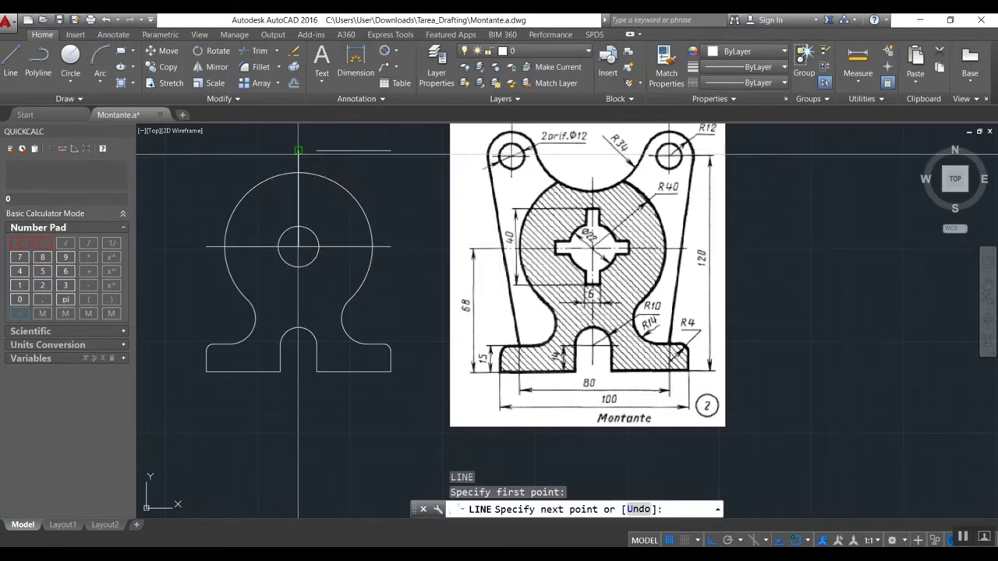
key("Escape")
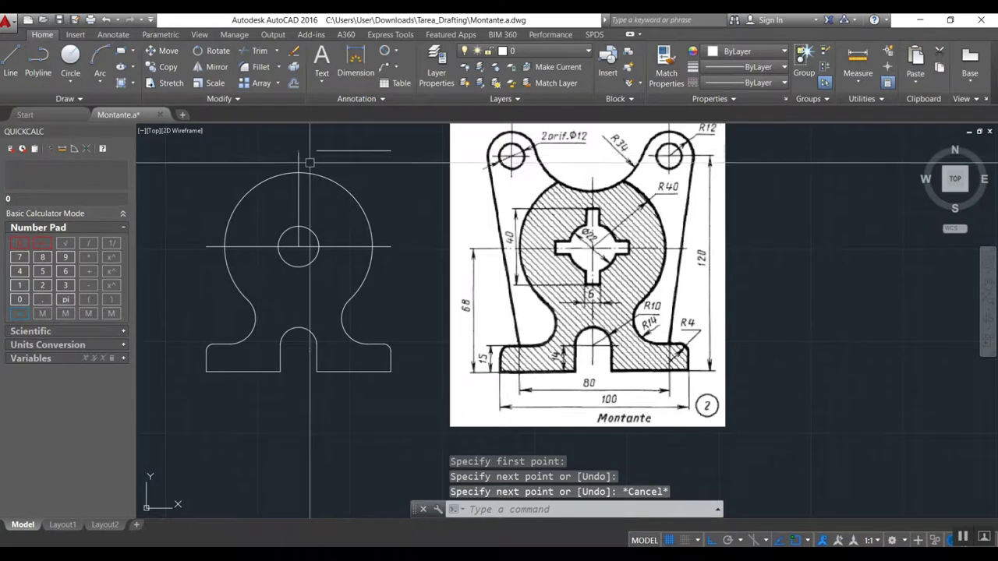
middle_click_drag(309, 165, 279, 216)
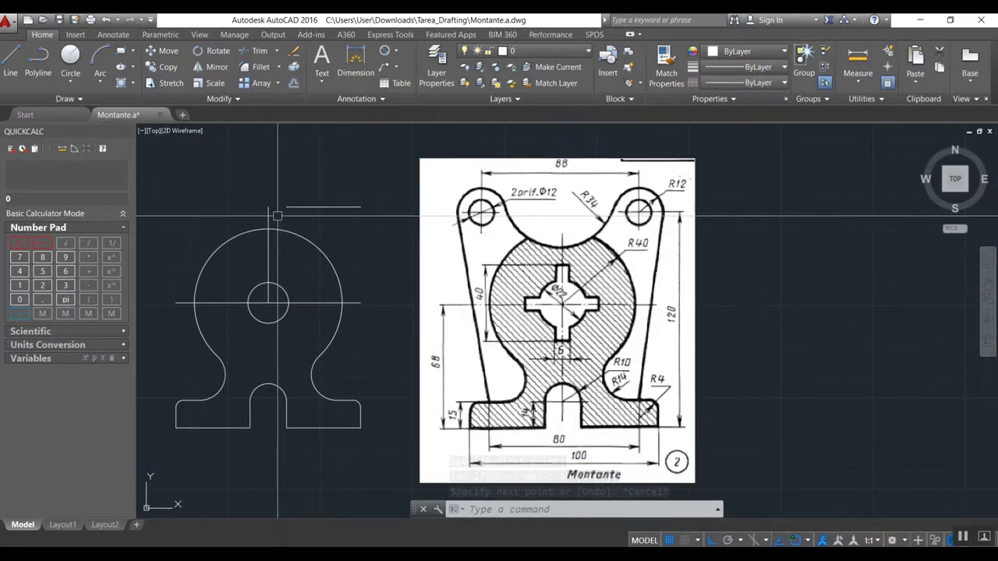
type("e")
key("Return")
left_click(286, 207)
key("Return")
Step: Draw a 44-long horizontal line from the centre line's top and centre a circle at its end
type("l")
key("Return")
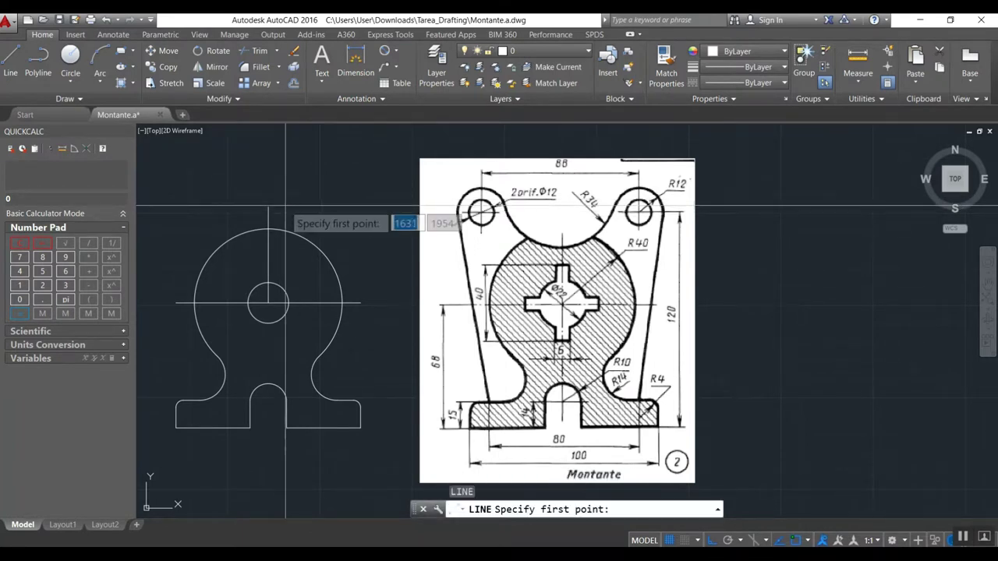
left_click(268, 209)
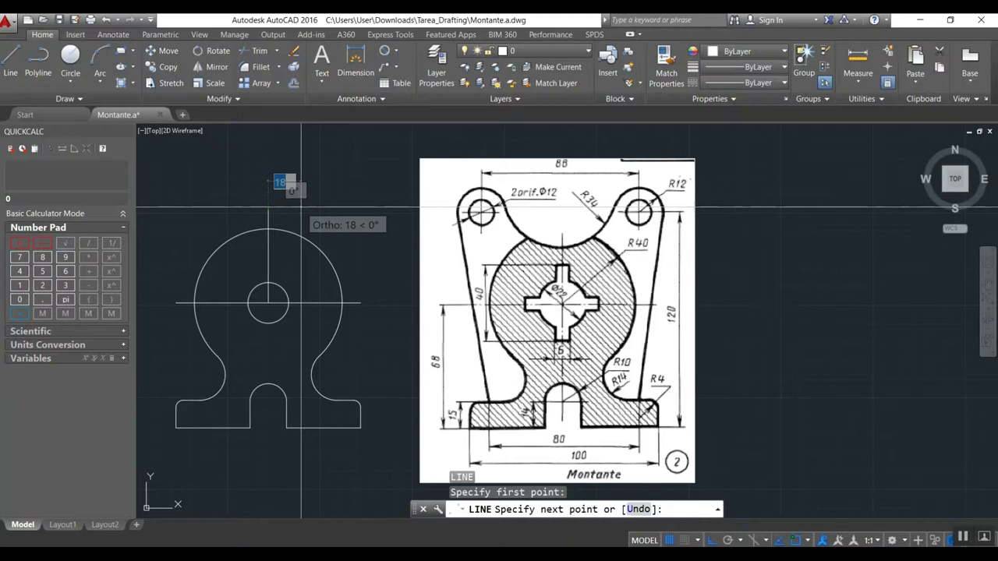
type("44")
key("Return")
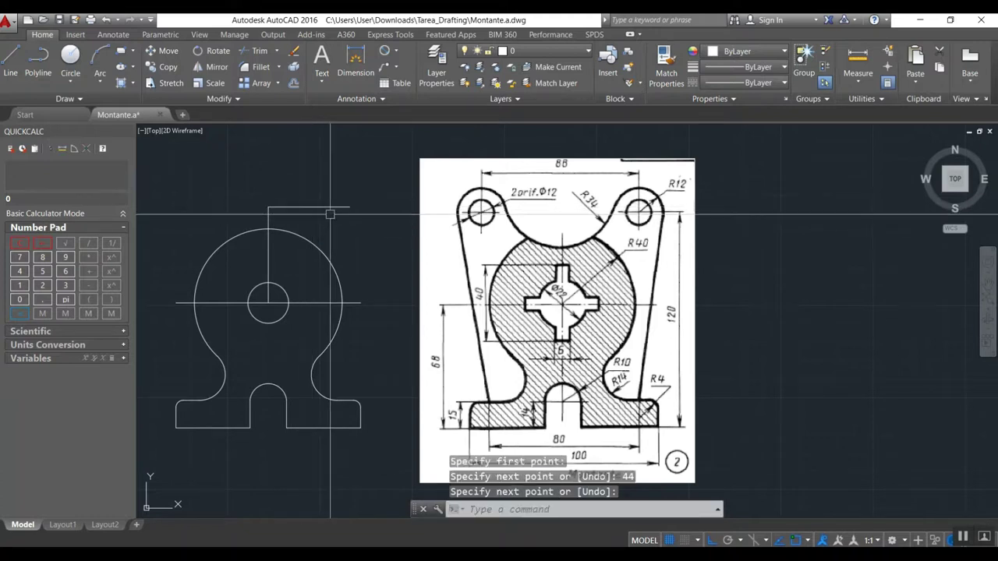
type("c")
key("Return")
left_click(348, 208)
type("12")
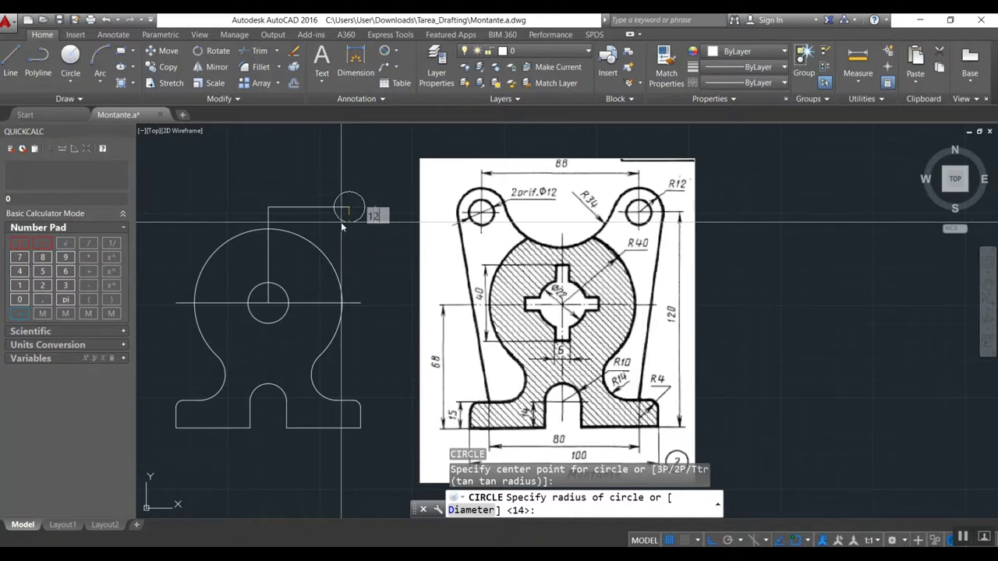
Step: Draw the R12 lug circle and a concentric Ø12 hole at the line's end
key("Return")
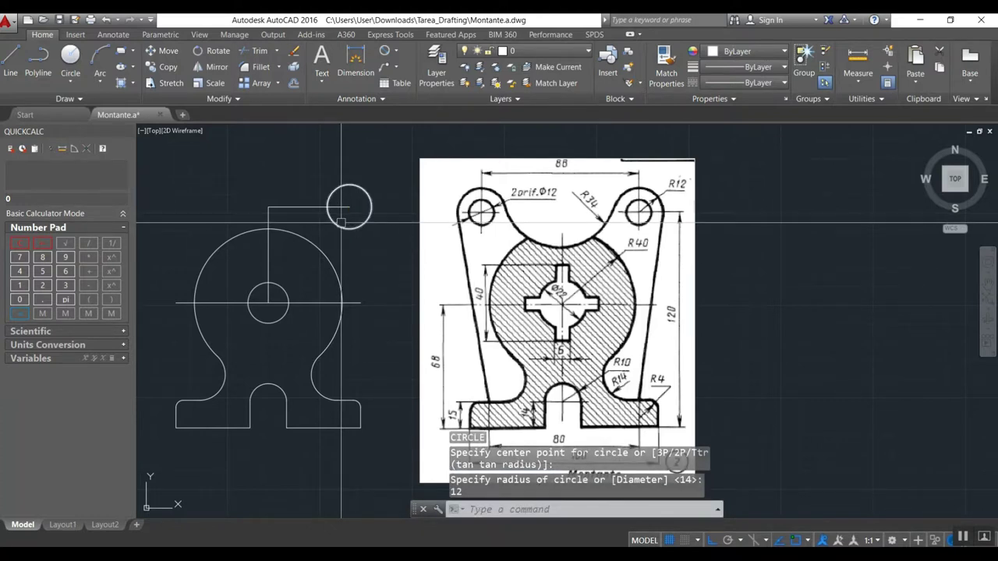
key("Return")
left_click(349, 206)
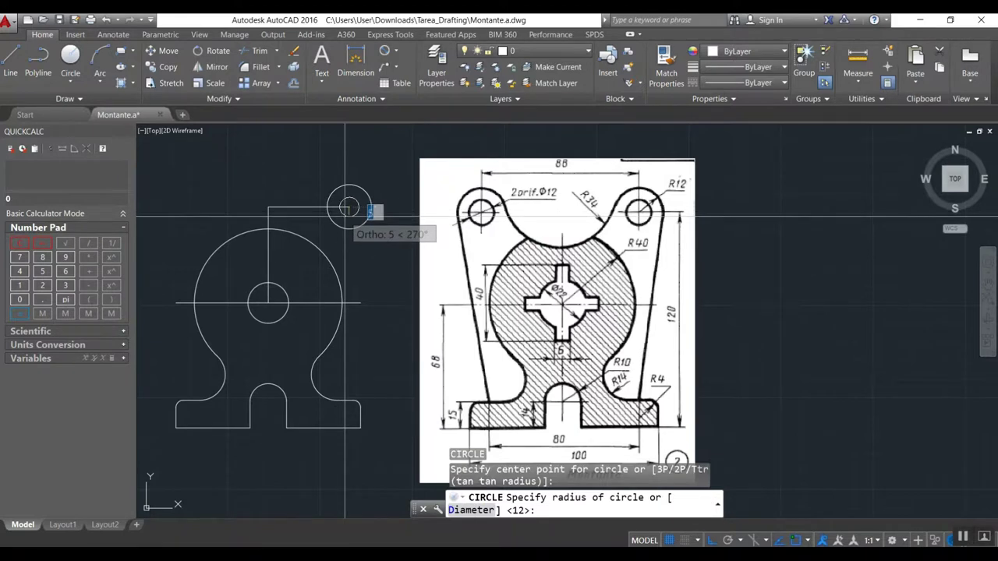
type("d")
key("Return")
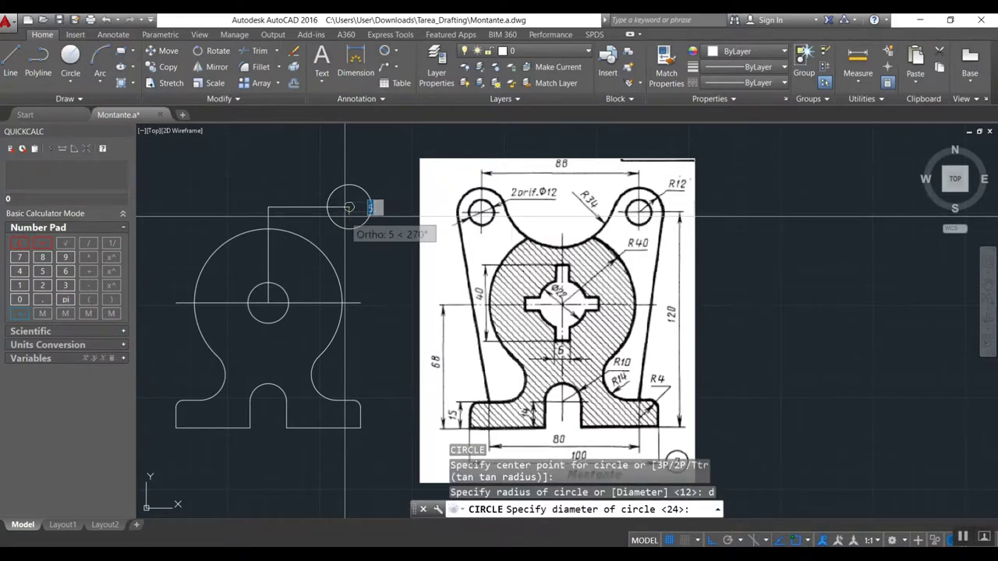
key("Return")
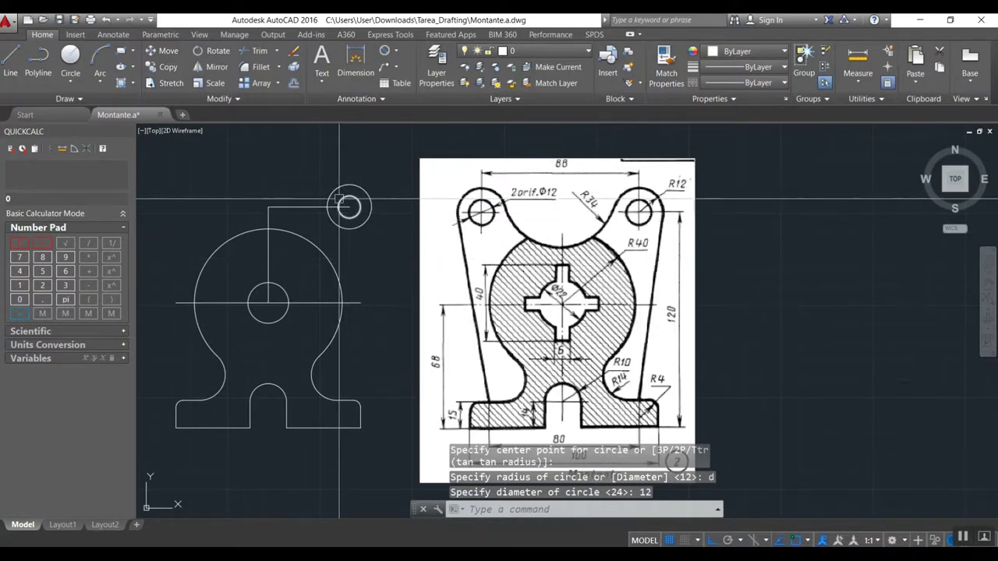
Step: Begin mirroring the two lug circles about the vertical centre line, then cancel
type("mi")
key("Return")
left_click(349, 208)
left_click(347, 206)
key("Return")
left_click(267, 207)
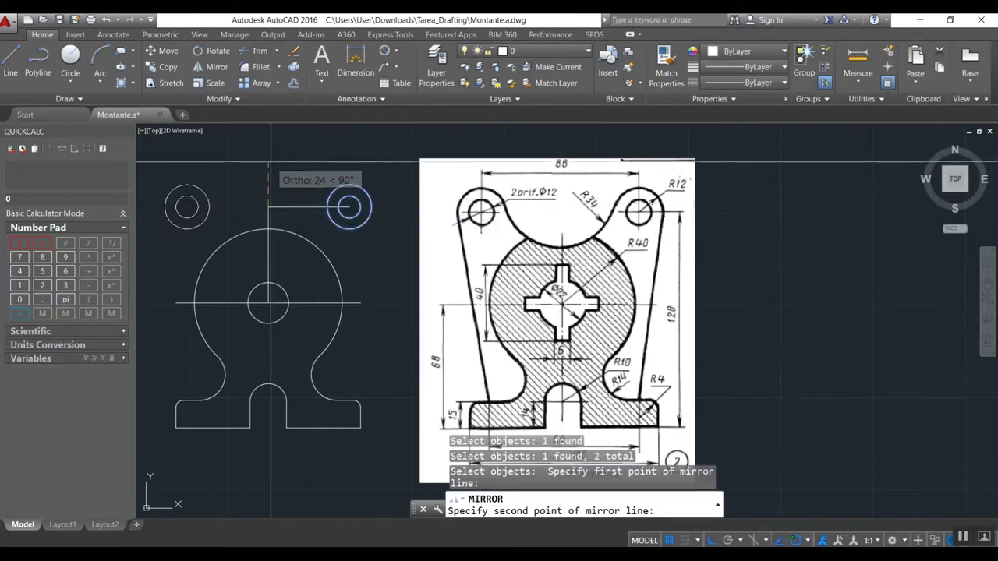
left_click(271, 165)
key("Escape")
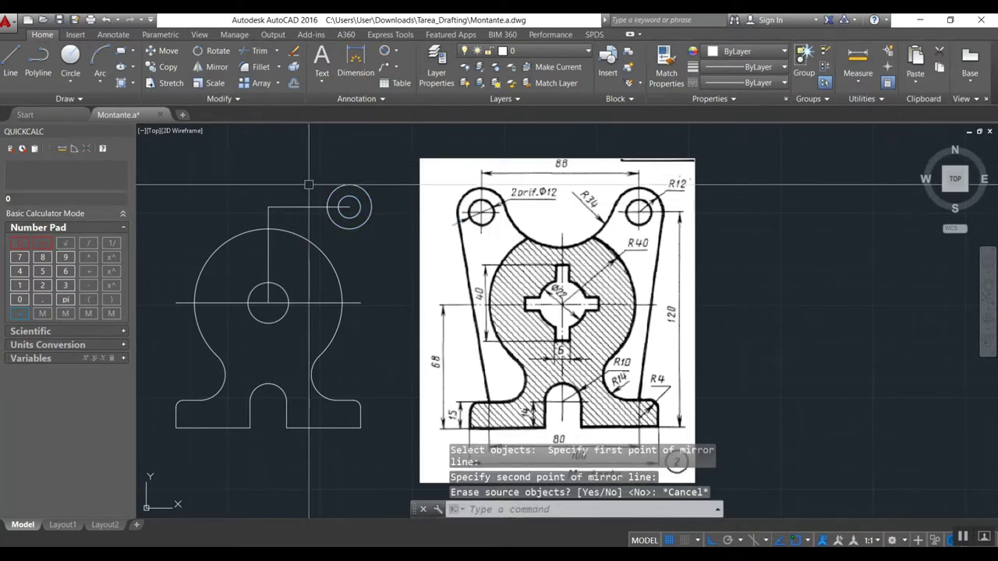
type("mi")
Step: Mirror both circles across the vertical centre line to the top left, keeping the originals
key("Return")
left_click(348, 206)
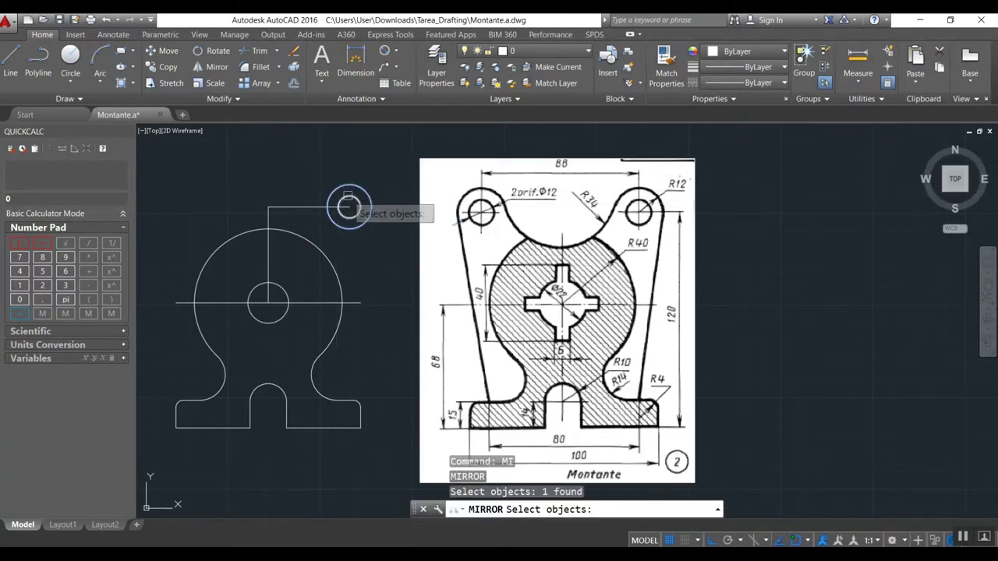
left_click(348, 207)
key("Return")
left_click(268, 207)
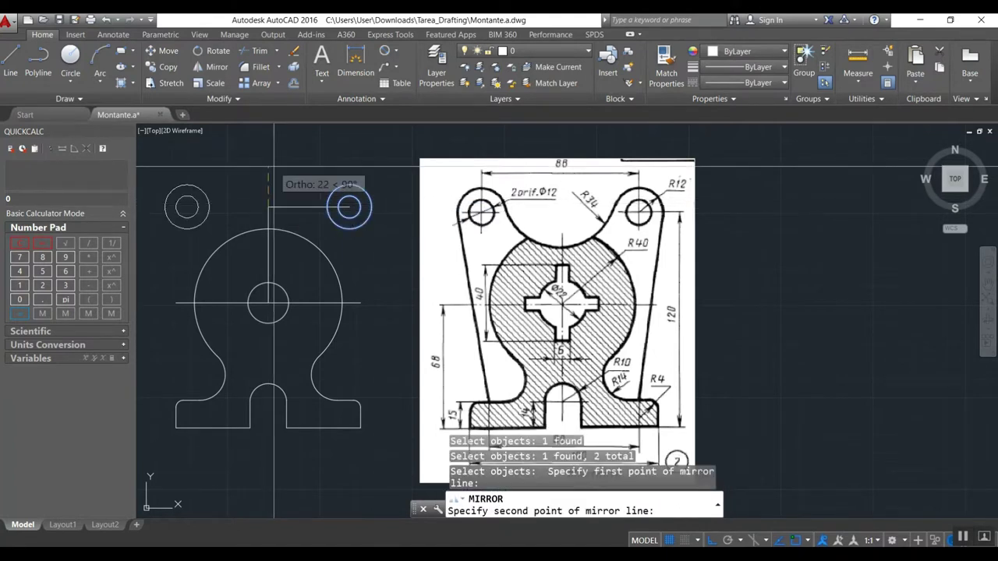
left_click(274, 166)
type("N")
key("Return")
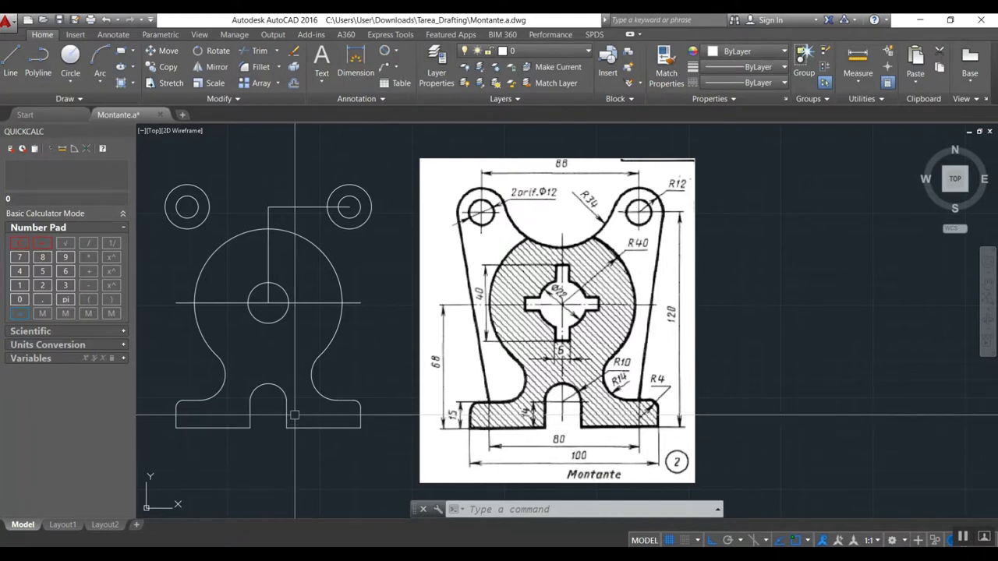
key("l")
key("Return")
Step: Draw a short line at the base and attempt a 40 offset of the slot line, cancelling both
left_click(267, 427)
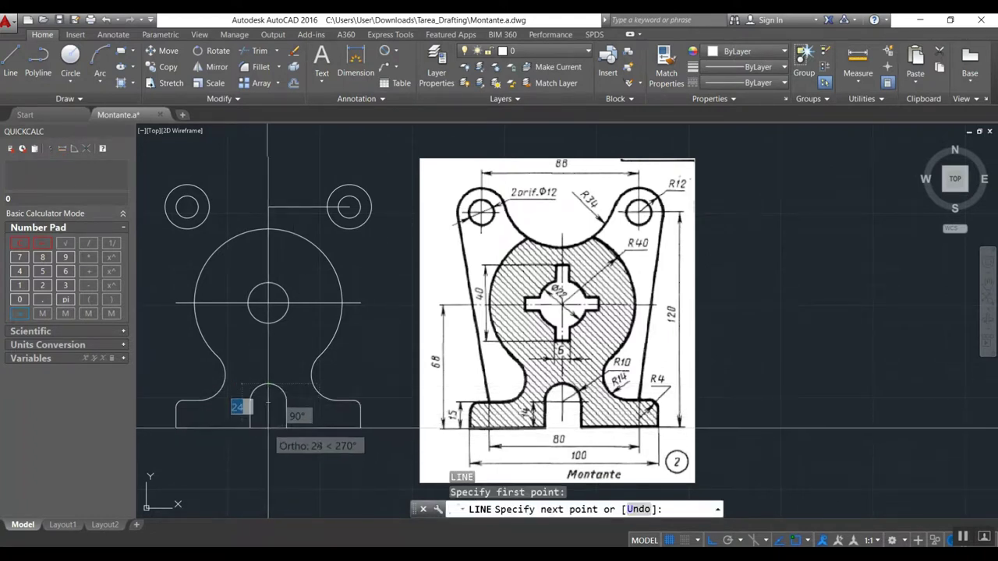
left_click(269, 421)
key("Escape")
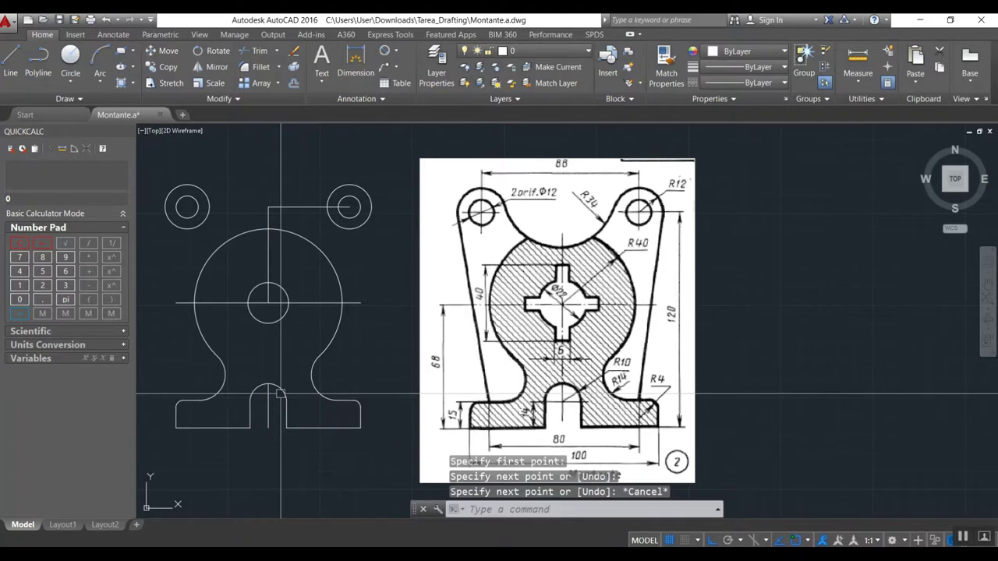
type("o")
key("Return")
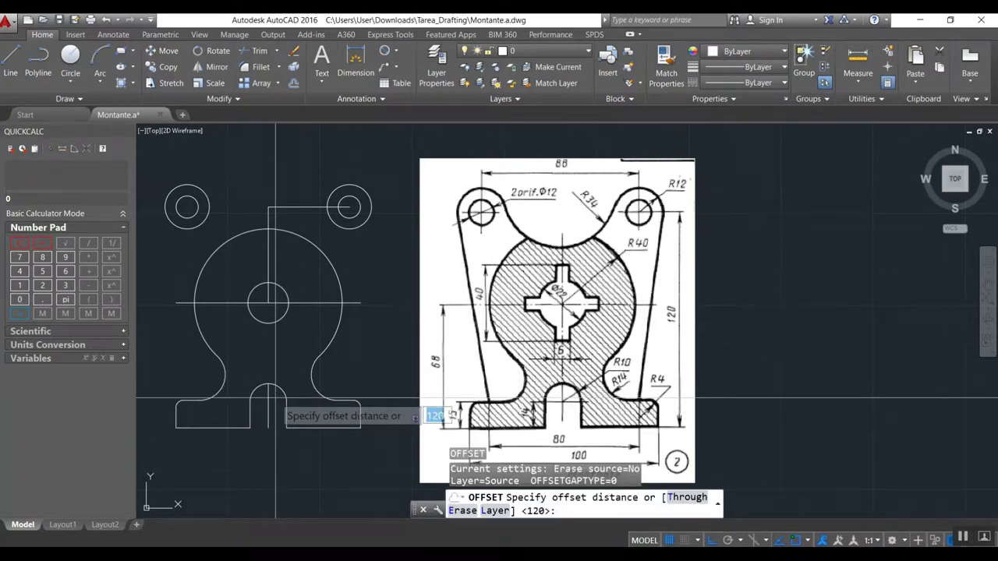
type("0")
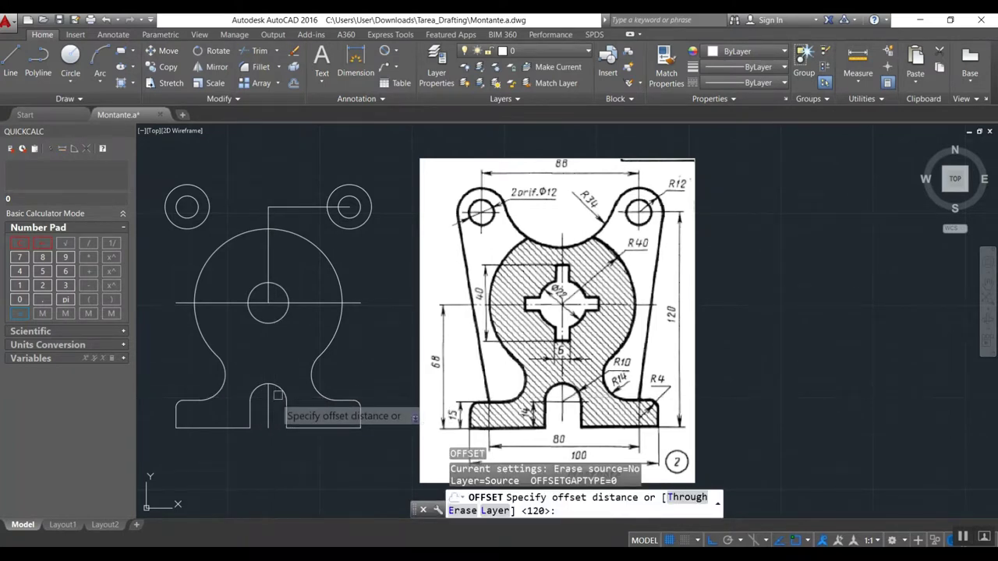
key("Return")
left_click(268, 407)
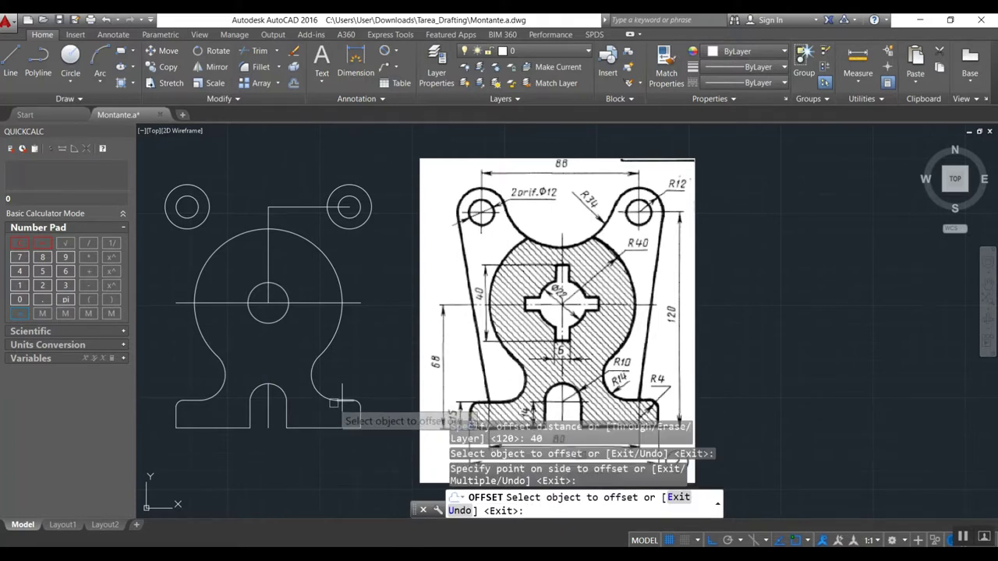
left_click(336, 422)
key("Escape")
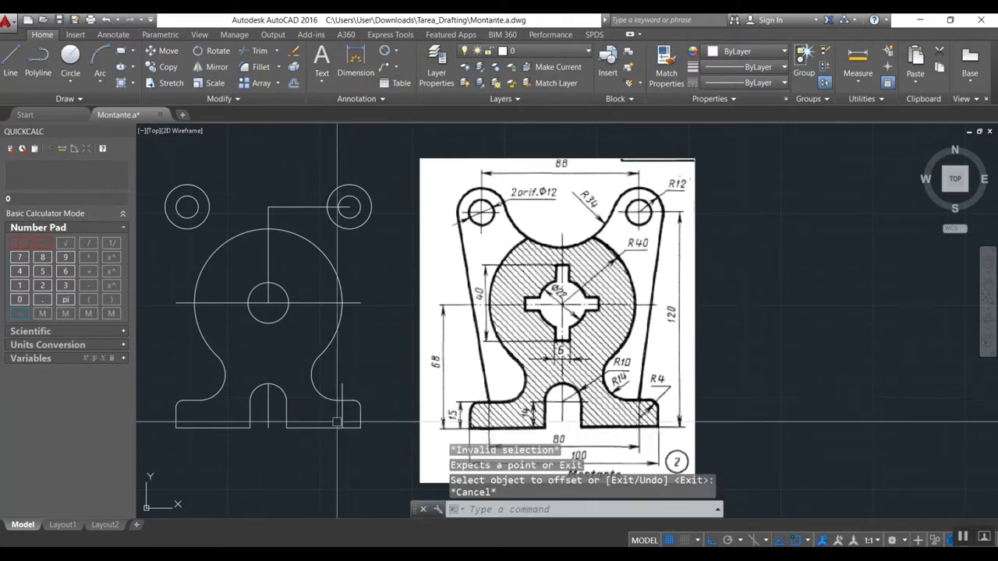
Step: Draw the slanted right side from the lower-right base tangent to the right lug circle
type("l")
key("Return")
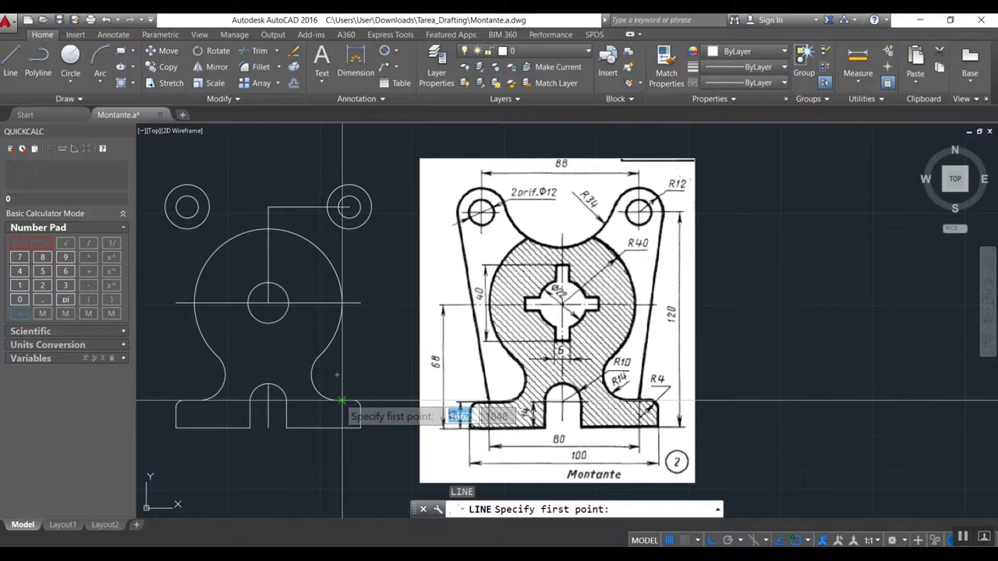
left_click(341, 400)
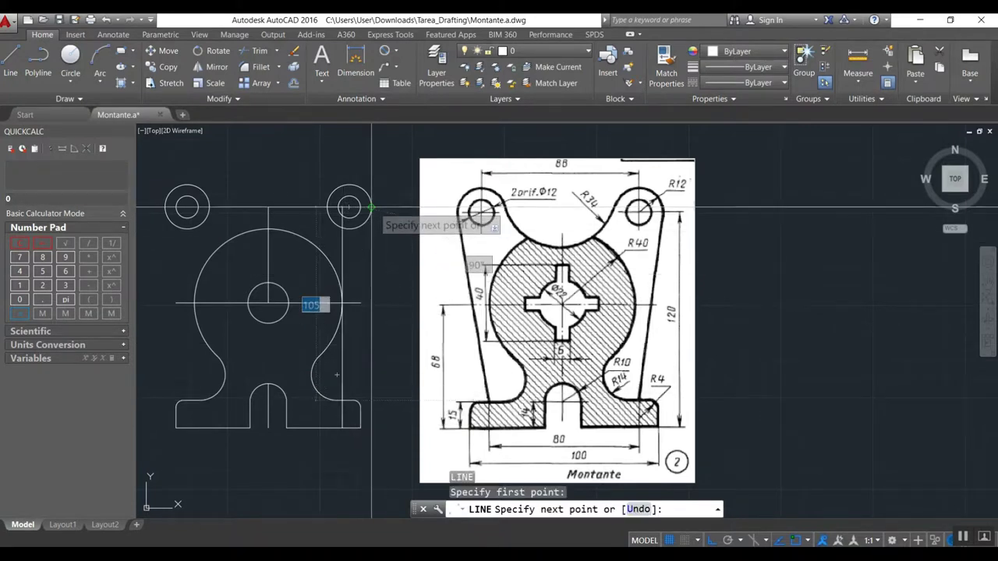
left_click(371, 207)
key("Return")
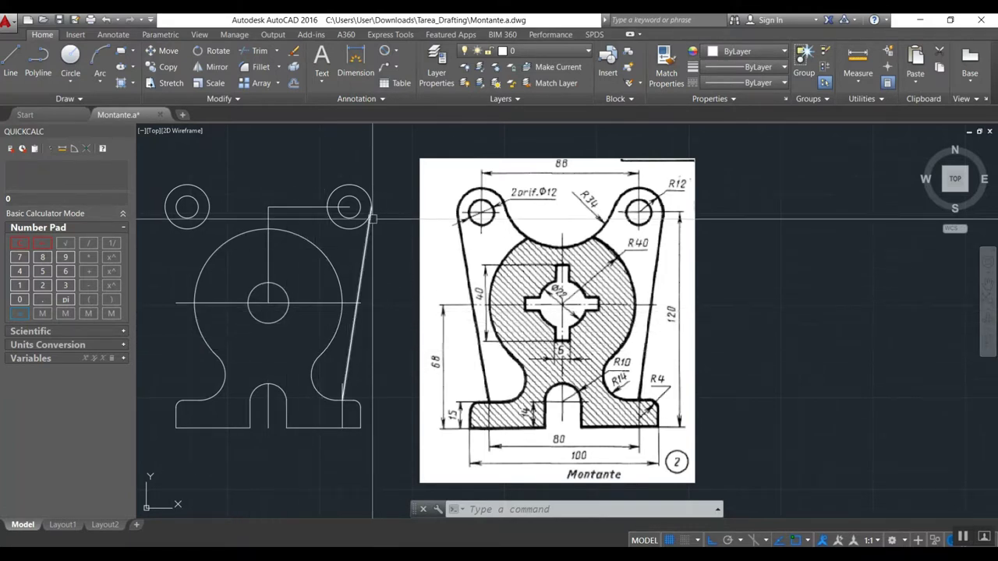
Step: Mirror the slanted side line about the vertical centre line to the left side
type("MI")
key("Return")
left_click(367, 247)
key("Return")
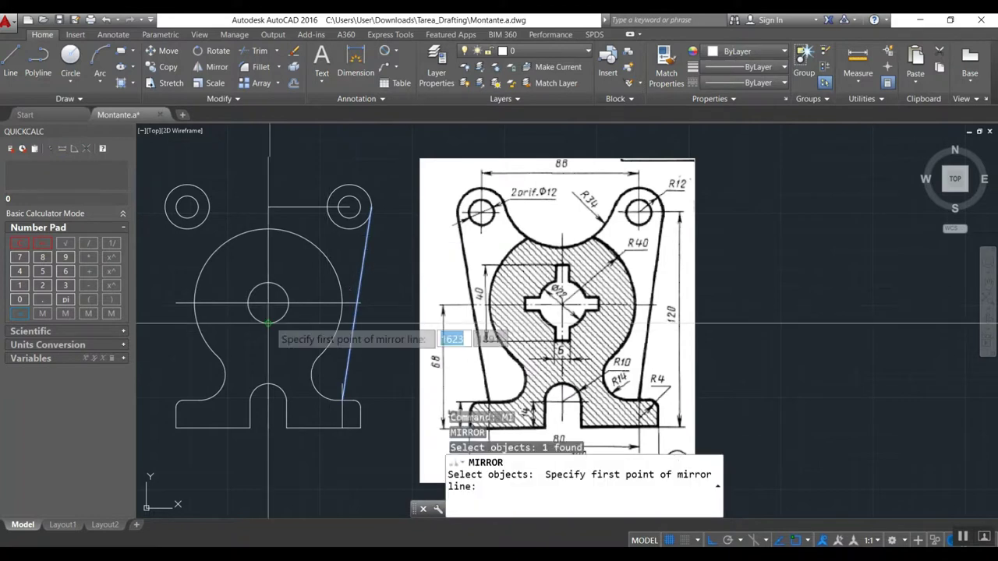
left_click(268, 303)
left_click(268, 374)
key("Return")
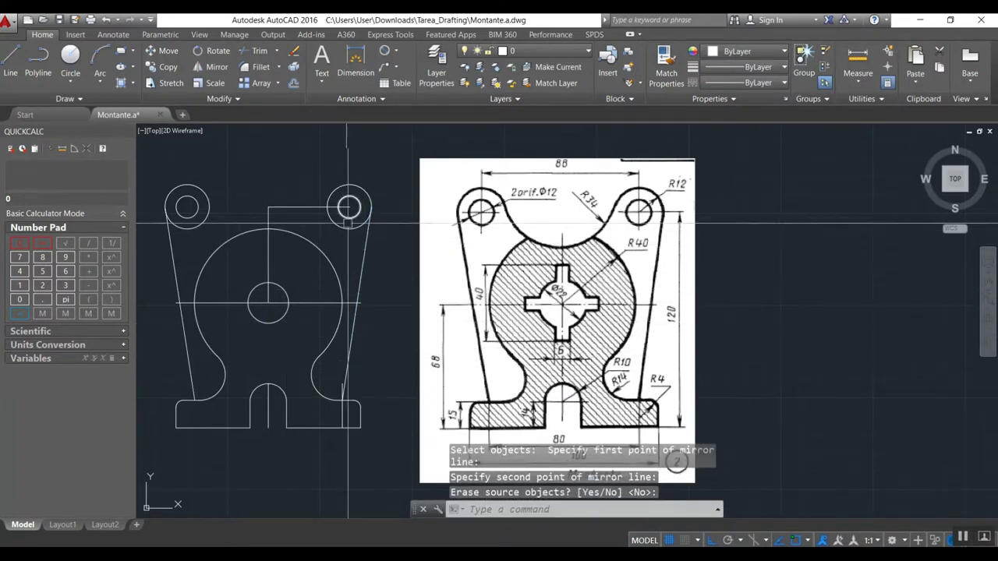
Step: Draw an R34 circle tangent to both upper lug circles
type("c")
key("Return")
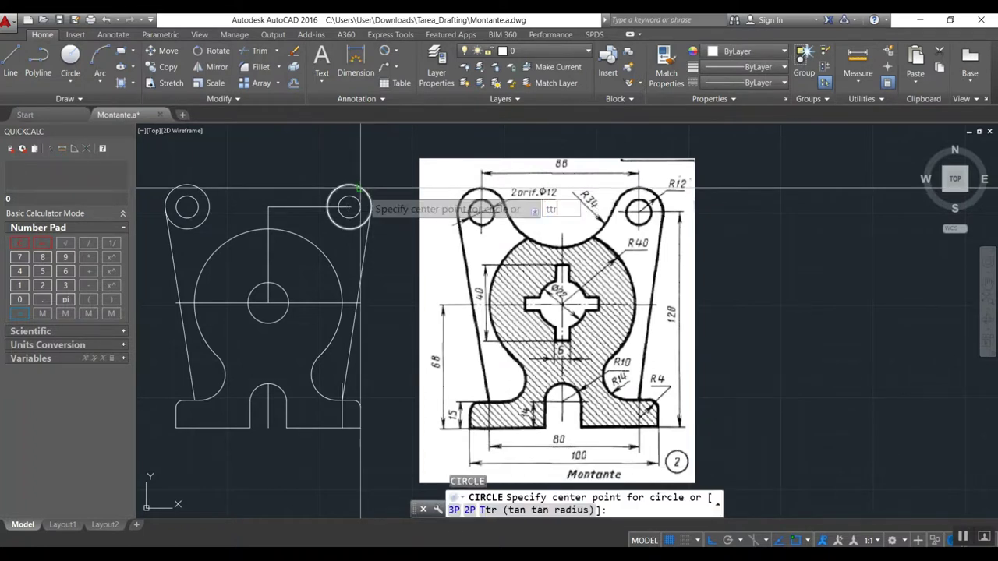
type("ttr")
key("Return")
left_click(205, 193)
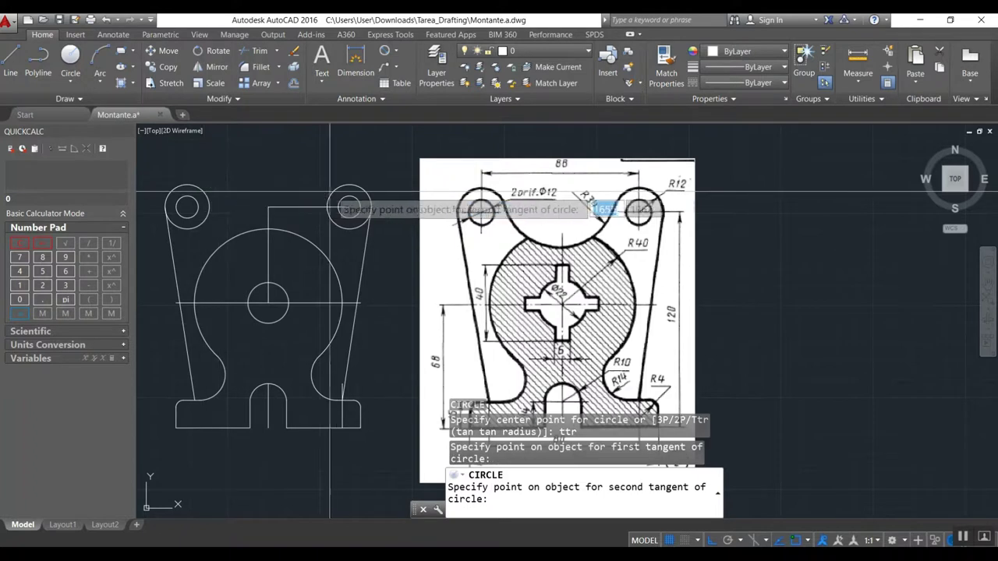
left_click(331, 191)
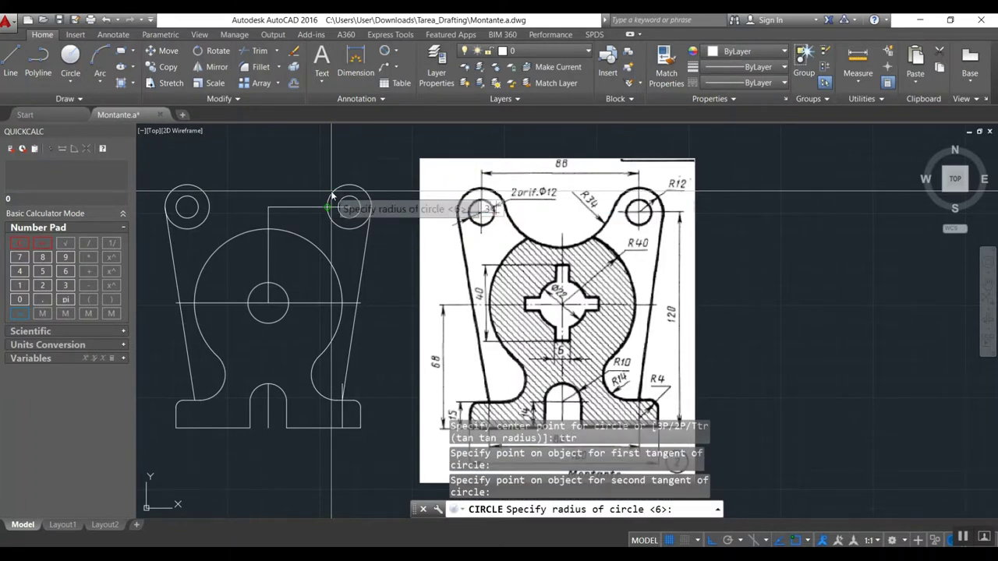
key("Return")
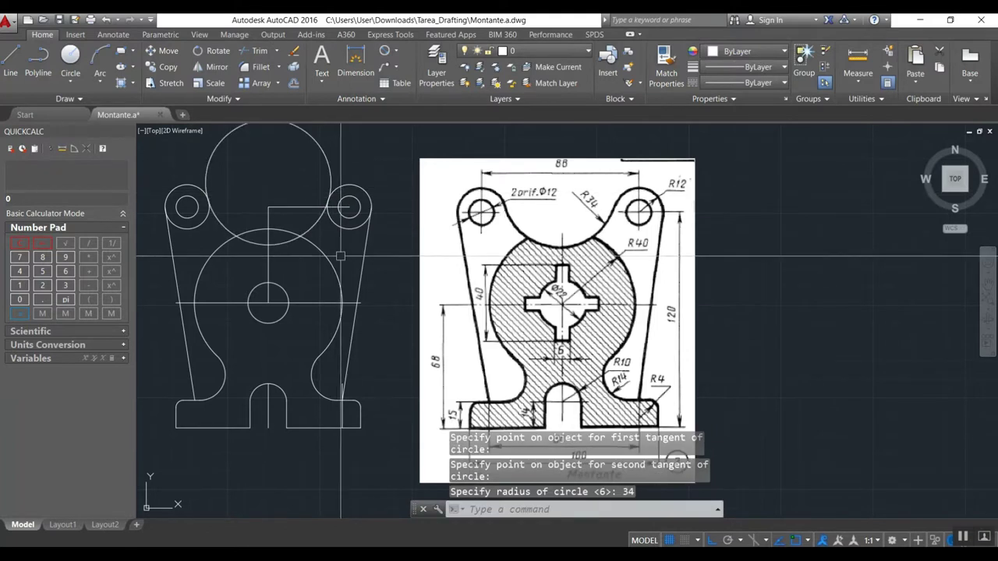
Step: Erase the two construction lines with a selection window
type("e")
key("Return")
left_click(303, 233)
left_click(268, 198)
key("Return")
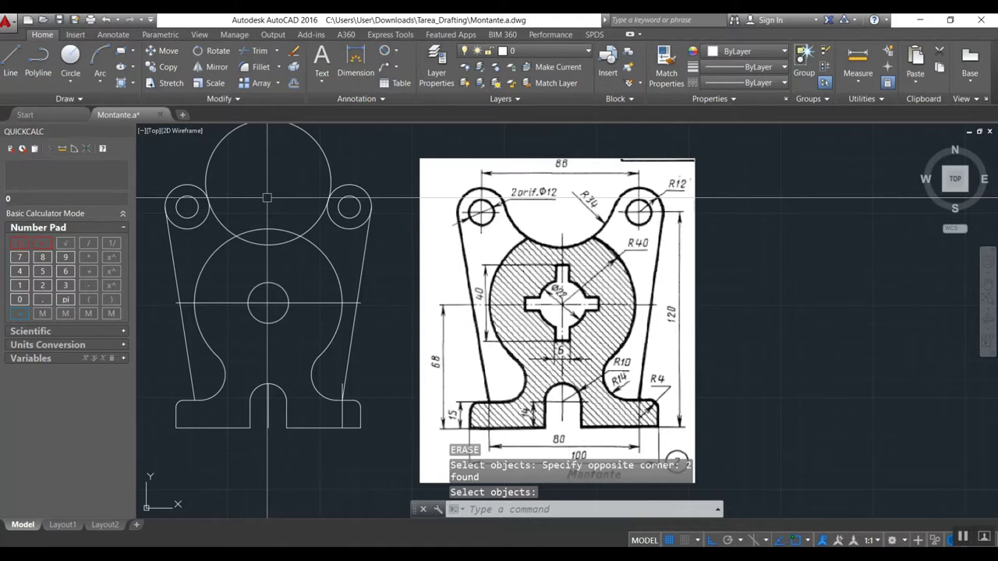
Step: Trim the R34 circle's top away, using both lug circles as cutting edges
type("tr")
key("Return")
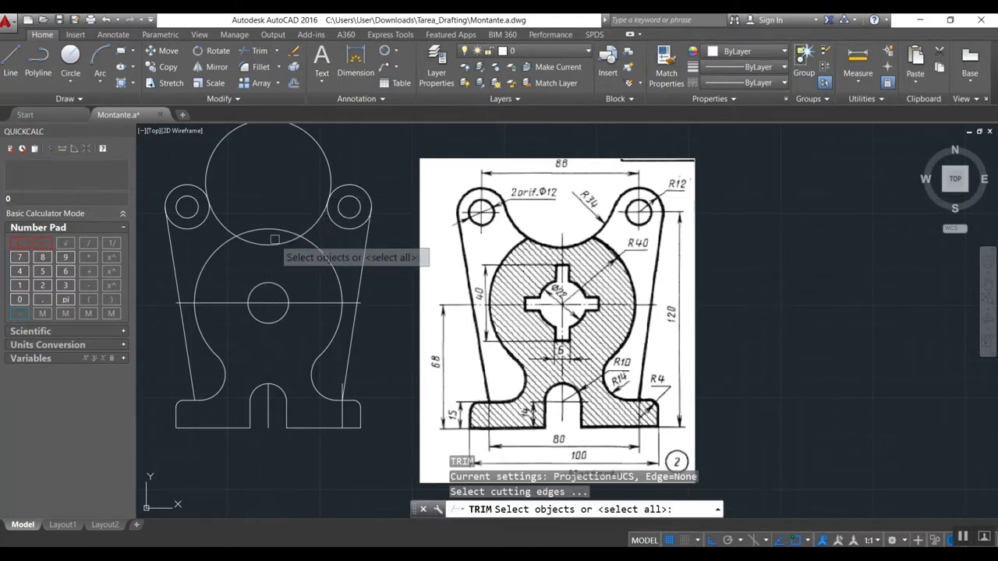
key("Return")
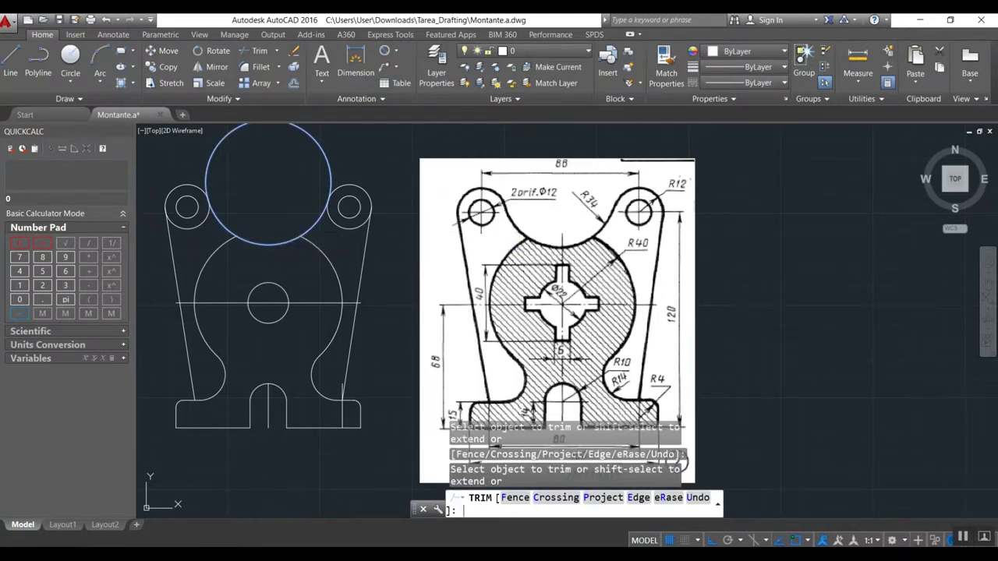
key("Return")
key("Return")
left_click(332, 192)
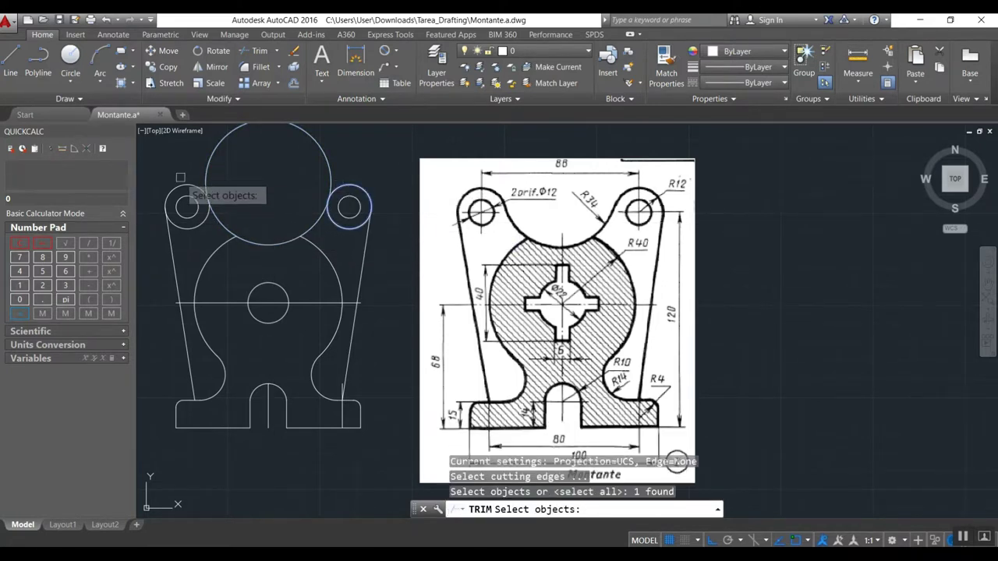
left_click(187, 184)
key("Return")
left_click(205, 175)
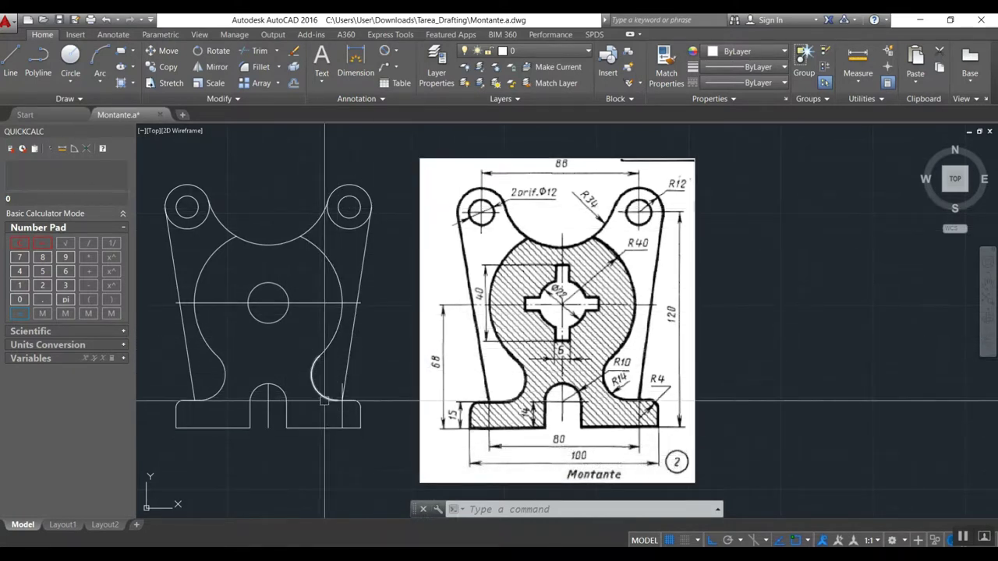
Step: Erase the stray vertical line near the lower-right arc
type("e")
key("Return")
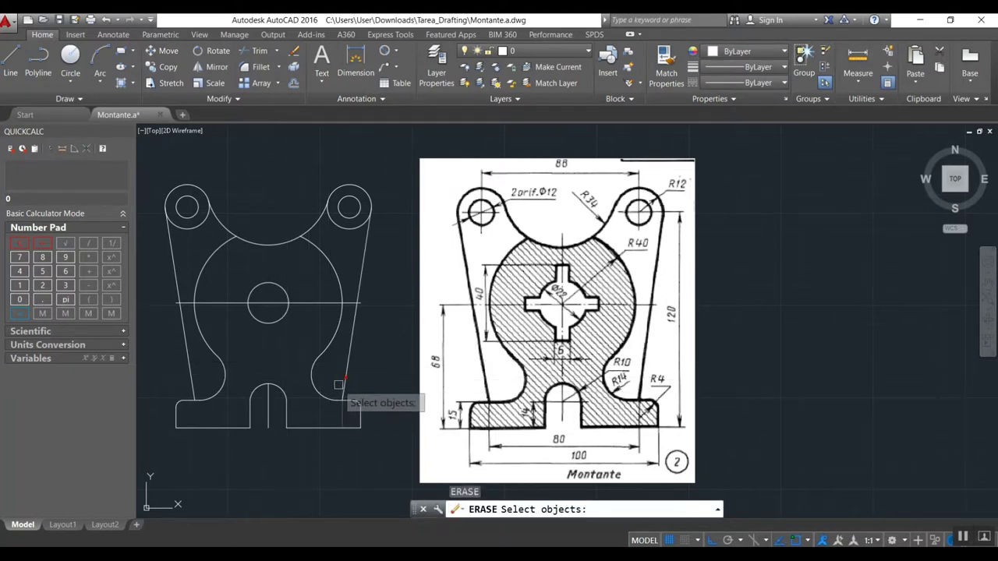
left_click(337, 385)
key("Return")
key("Return")
left_click(268, 402)
key("Return")
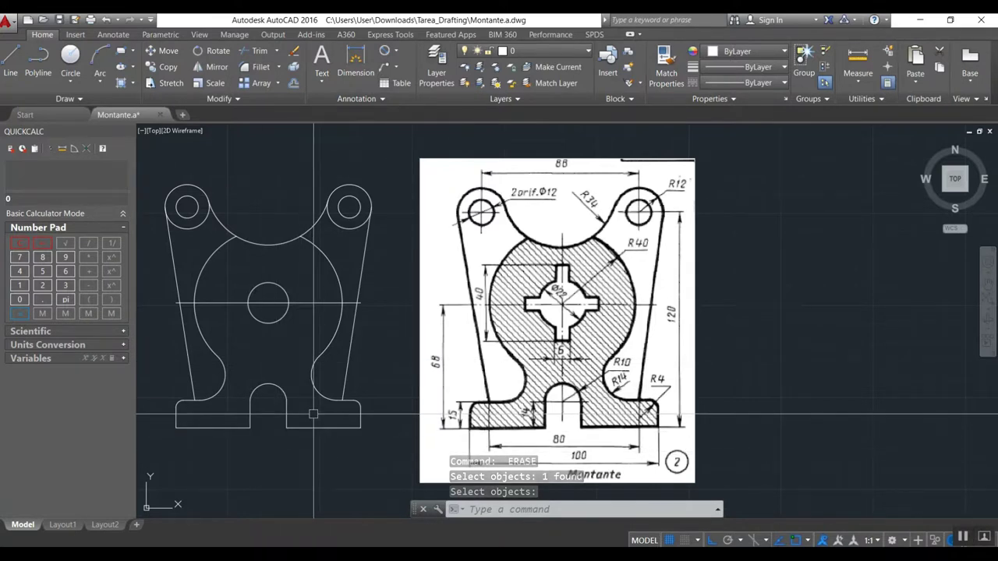
scroll(365, 187, "up", 5)
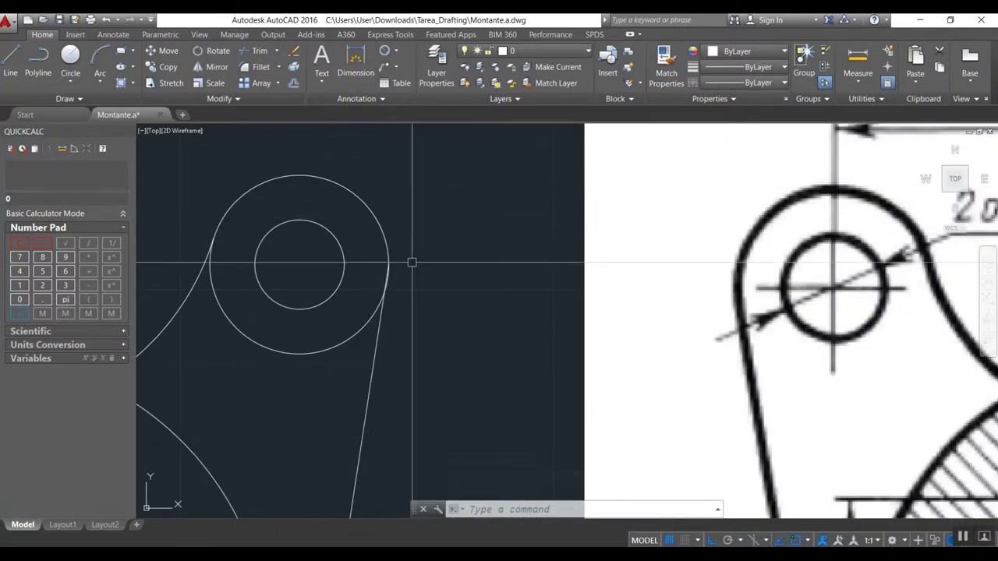
scroll(273, 259, "down", 2)
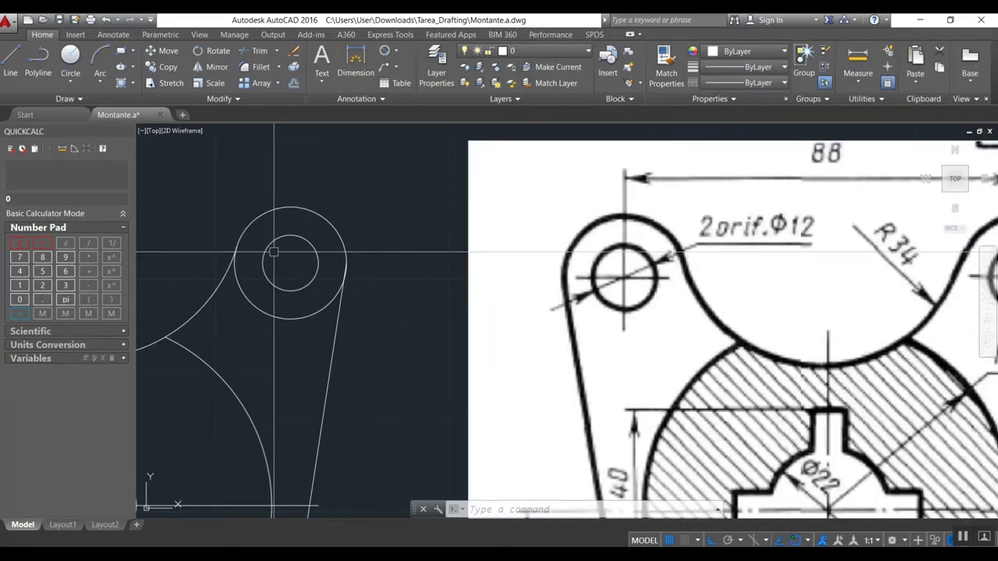
scroll(346, 267, "up", 2)
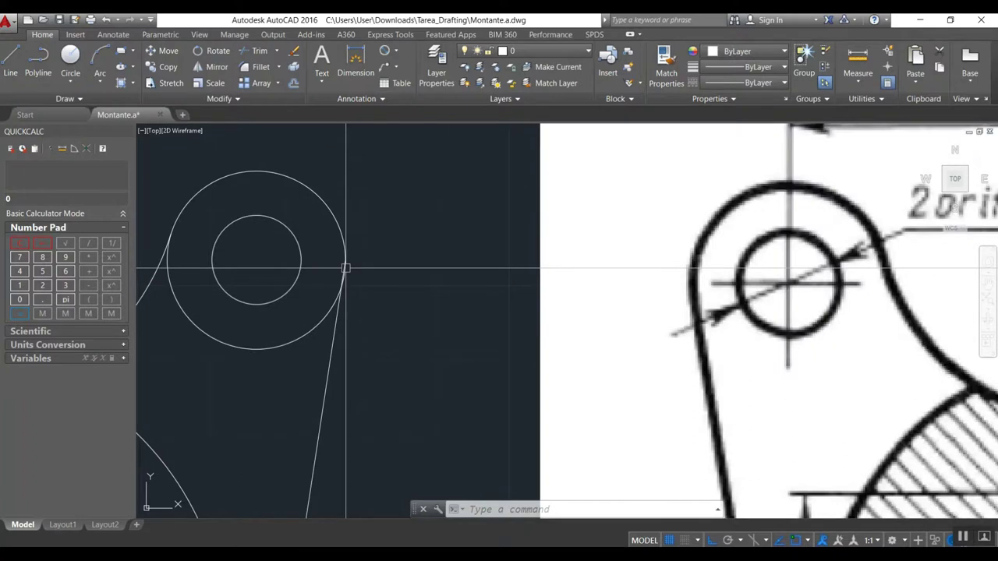
Step: Trim the inner part of the right lug circle against the right side line and R34 arc
type("tr")
key("Return")
left_click(334, 318)
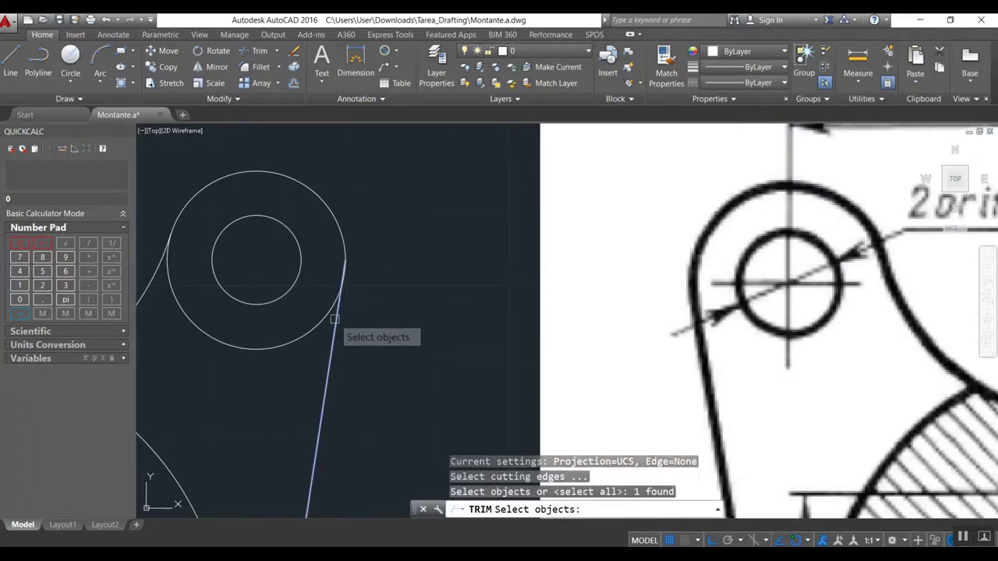
left_click(150, 275)
key("Return")
left_click(238, 346)
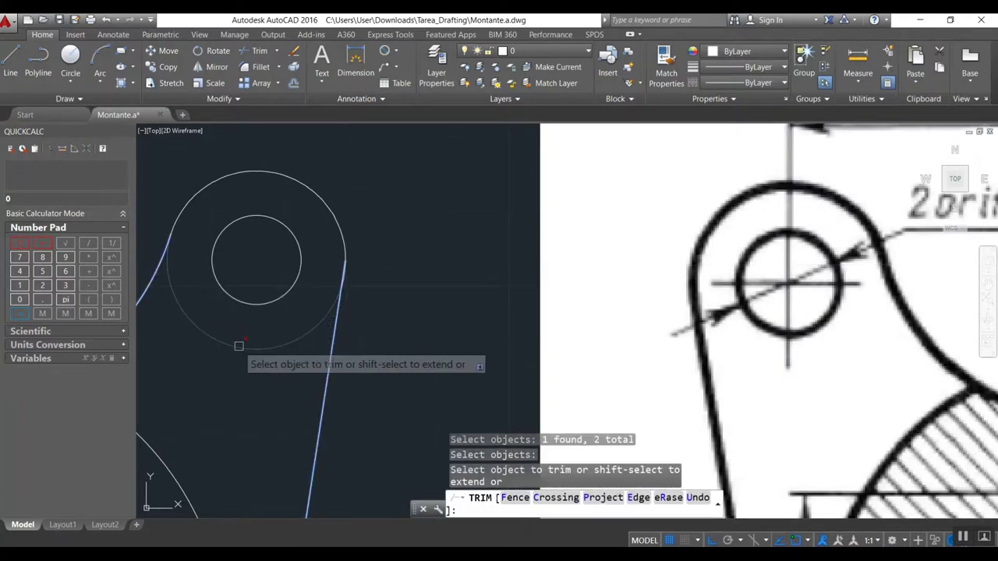
scroll(349, 267, "up", 6)
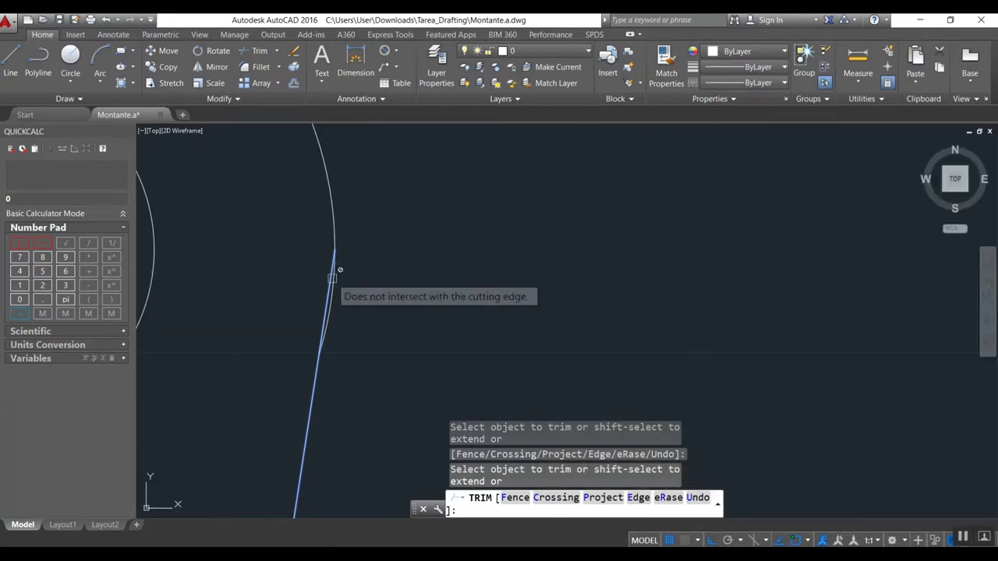
scroll(334, 281, "down", 5)
scroll(264, 255, "down", 1)
scroll(181, 187, "up", 5)
scroll(181, 187, "up", 1)
Step: Trim the left lug circle against the R34 arc and the left side line
key("Return")
key("Return")
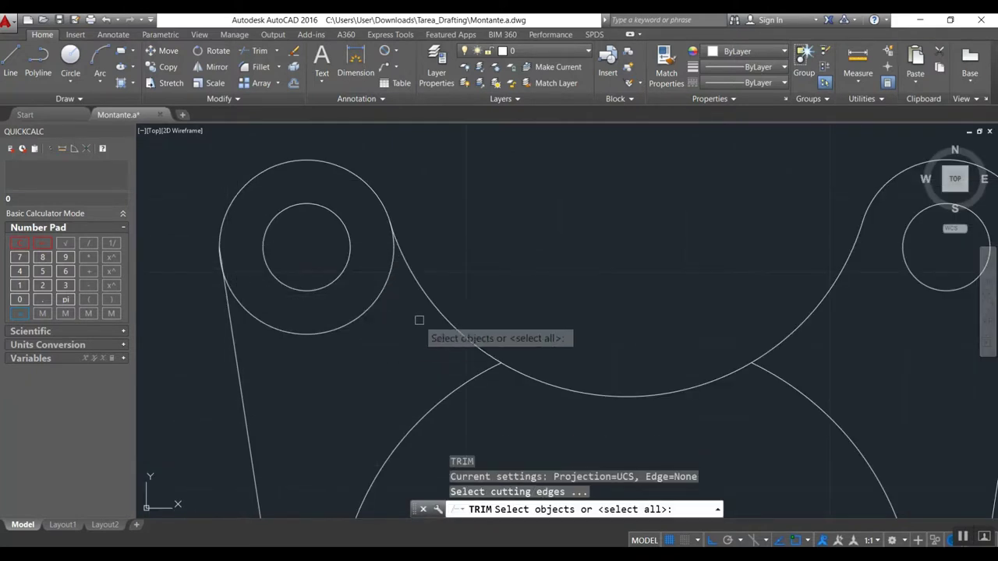
left_click(421, 301)
left_click(237, 350)
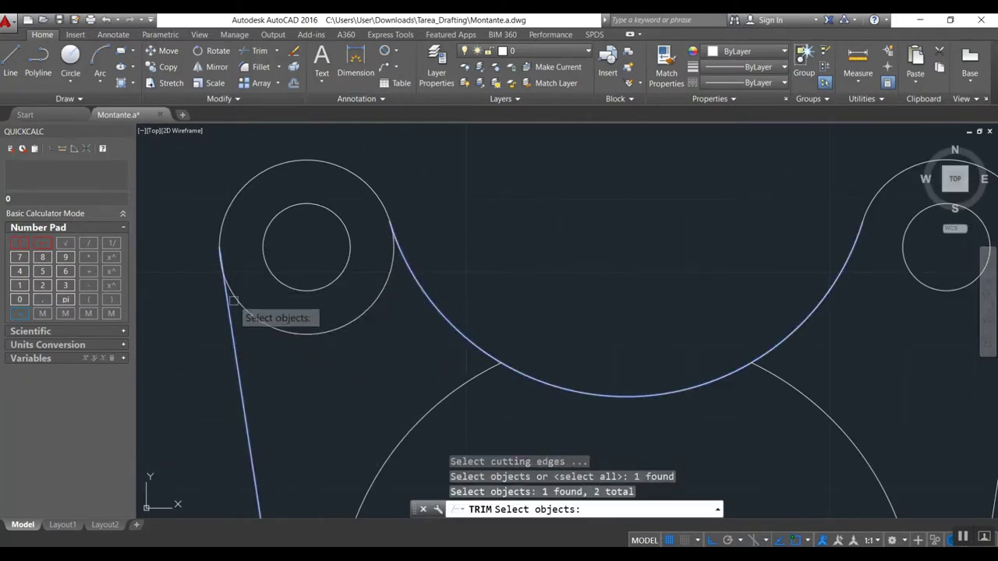
key("Return")
scroll(228, 247, "up", 5)
scroll(221, 252, "up", 2)
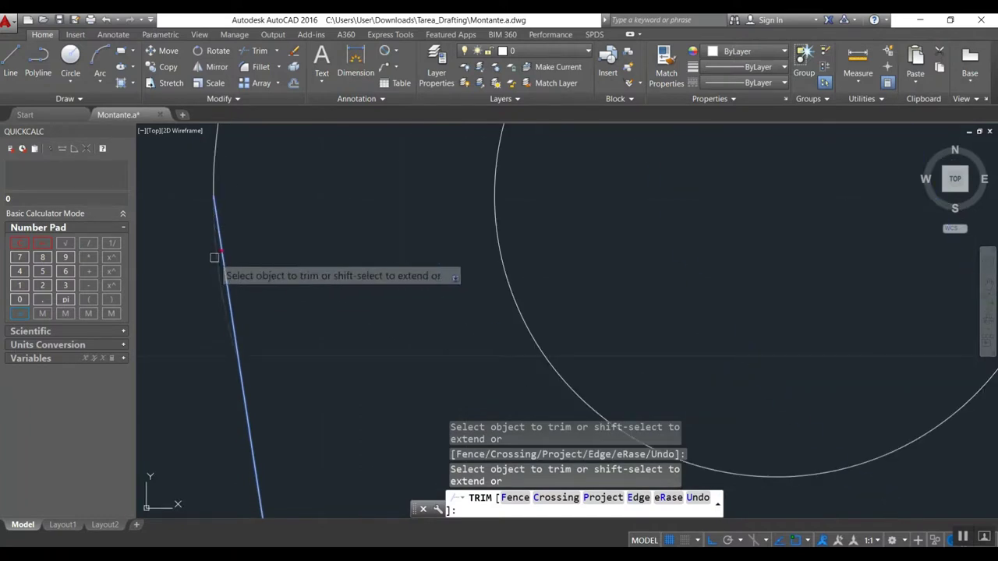
key("Return")
scroll(214, 257, "down", 3)
scroll(272, 254, "down", 3)
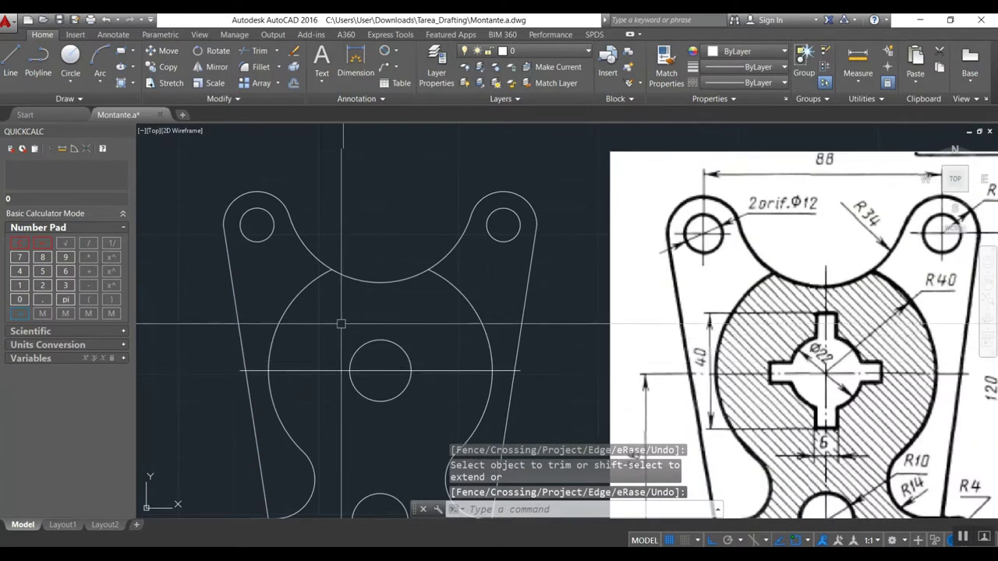
scroll(339, 322, "down", 3)
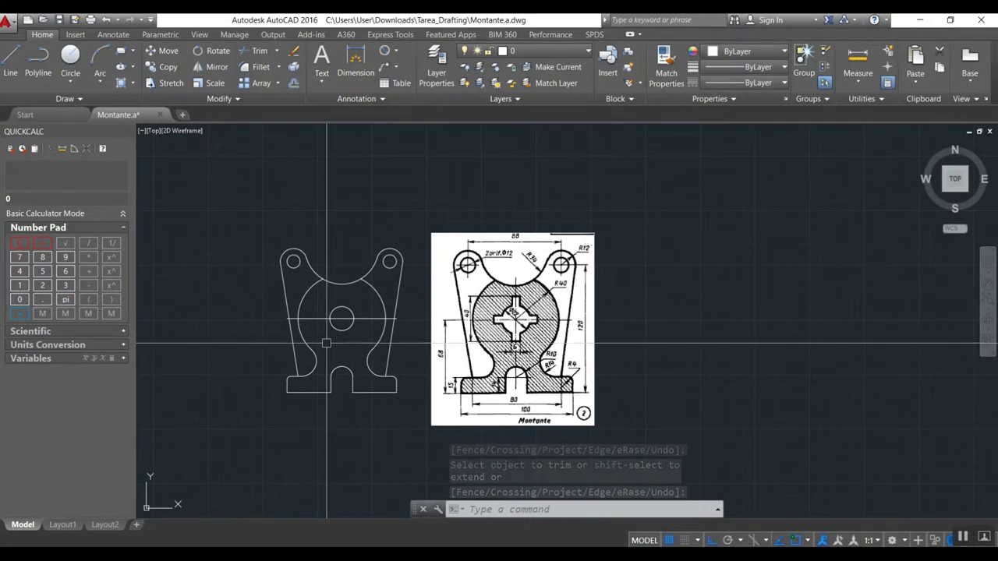
Step: Offset the central hole's horizontal axis line 20 units above and 20 below
type("z")
key("Return")
type("e")
key("Return")
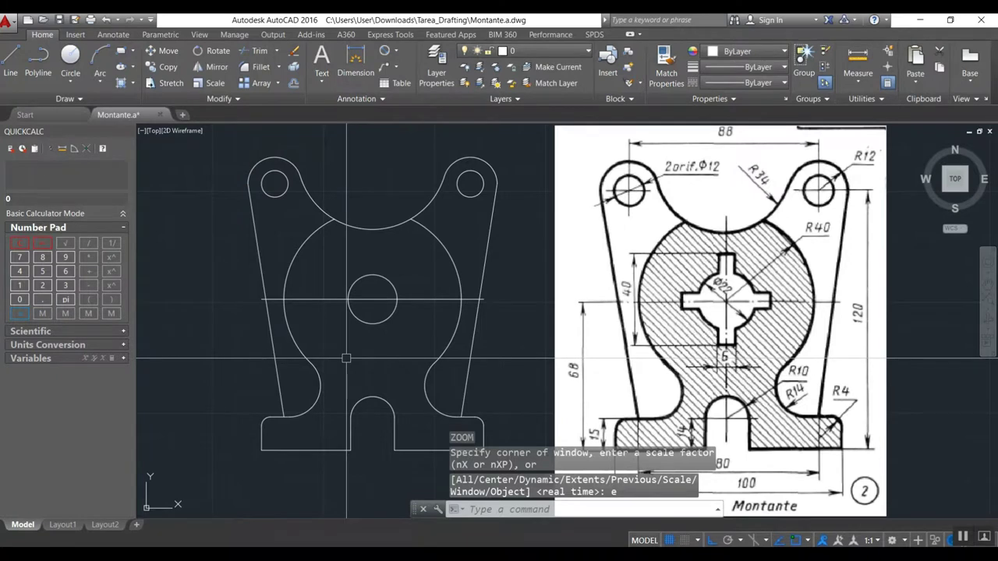
type("o")
key("Return")
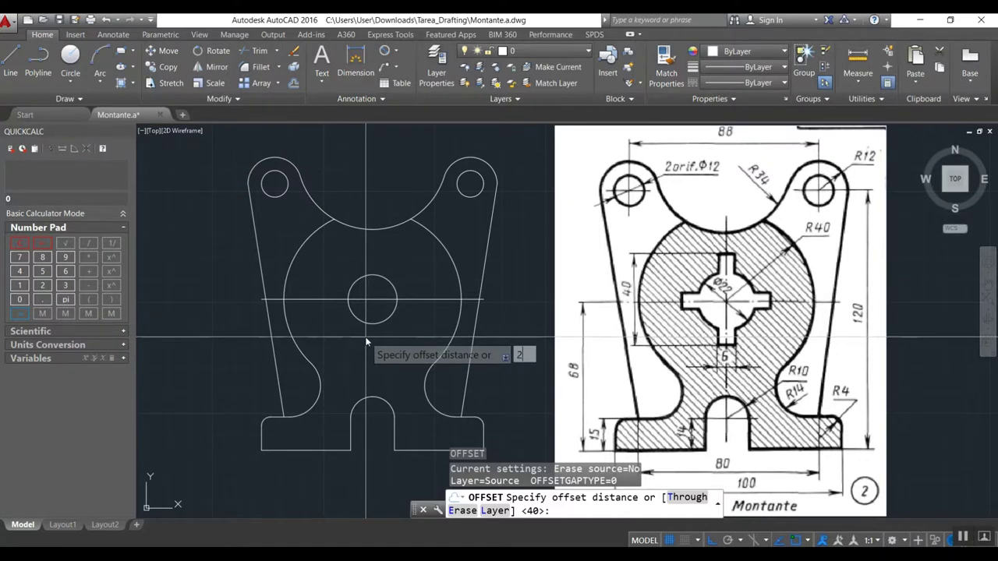
type("20")
key("Return")
left_click(406, 299)
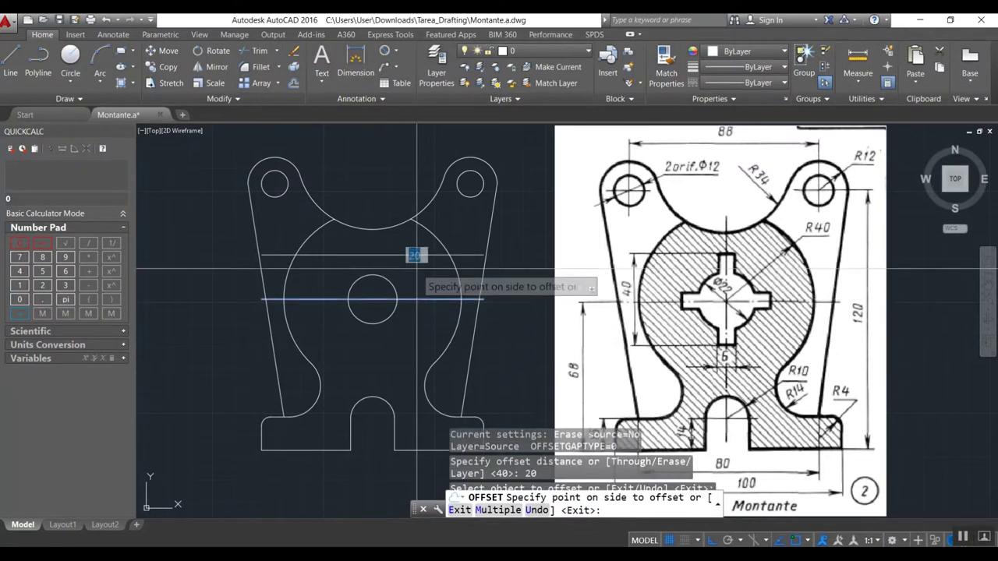
left_click(411, 251)
left_click(411, 297)
left_click(403, 341)
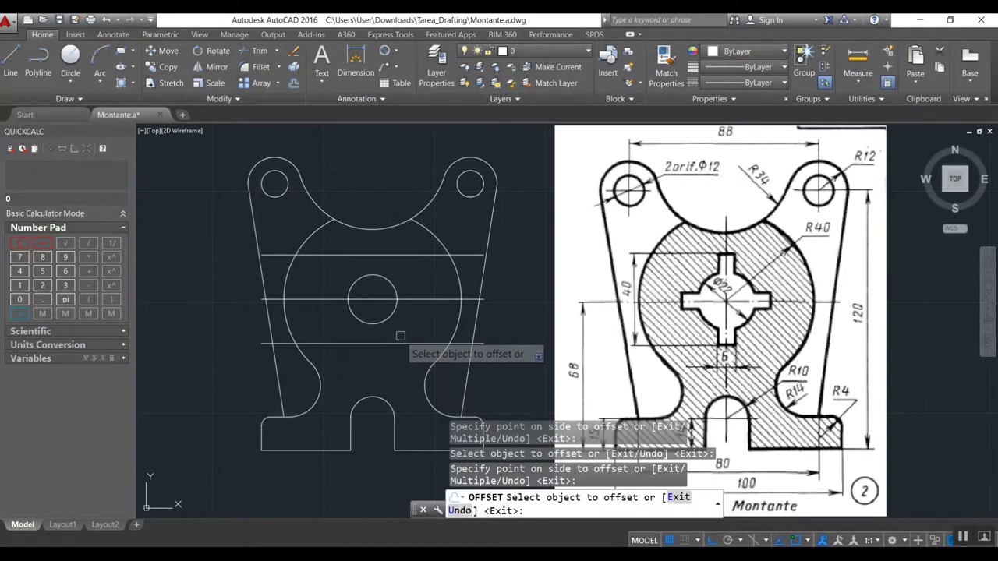
Step: Draw a vertical axis line through the centre of the circle
key("Escape")
type("l")
key("Return")
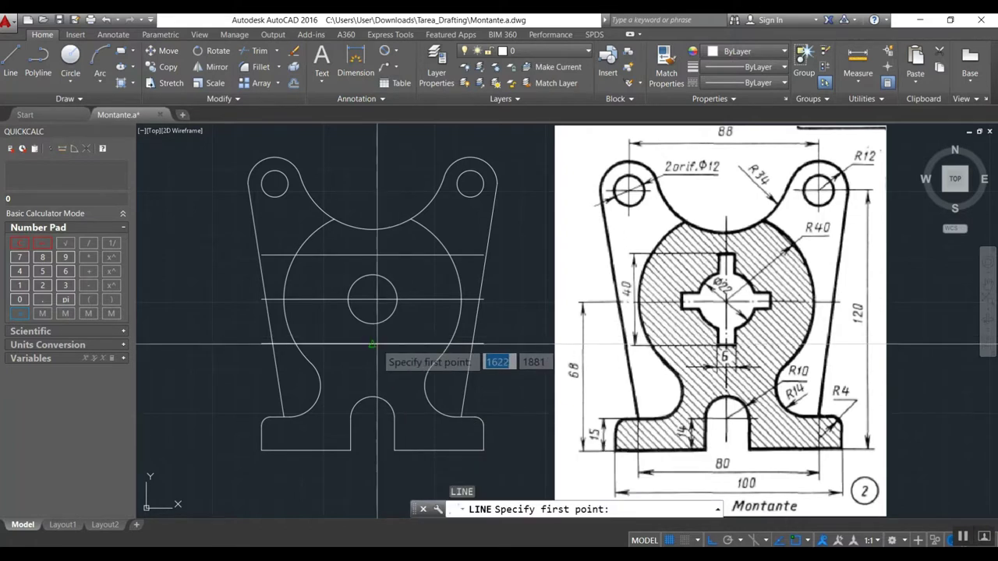
left_click(372, 343)
left_click(372, 261)
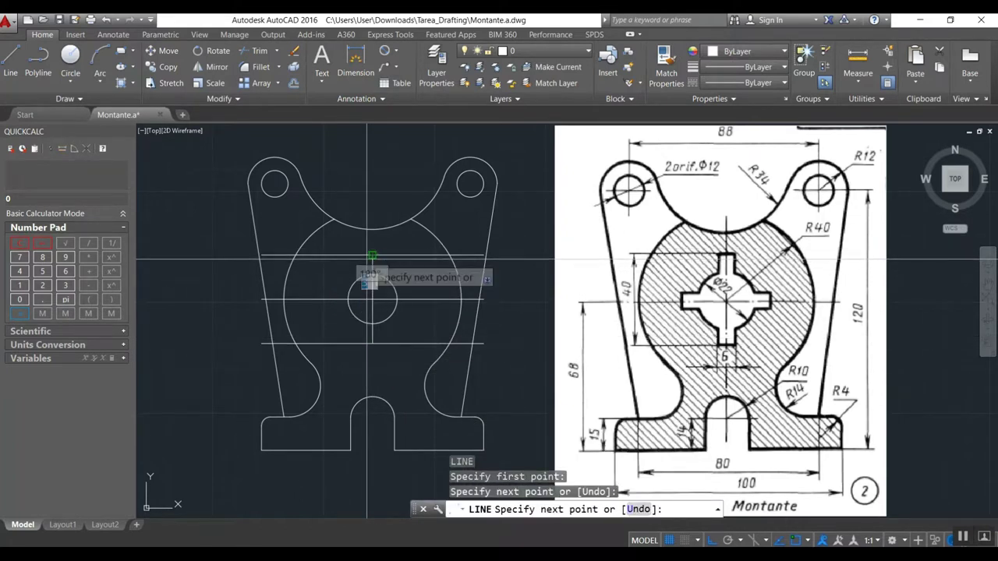
key("Return")
Step: Offset the vertical axis 3 to each side and the horizontal axis 3 downward
type("o")
key("Return")
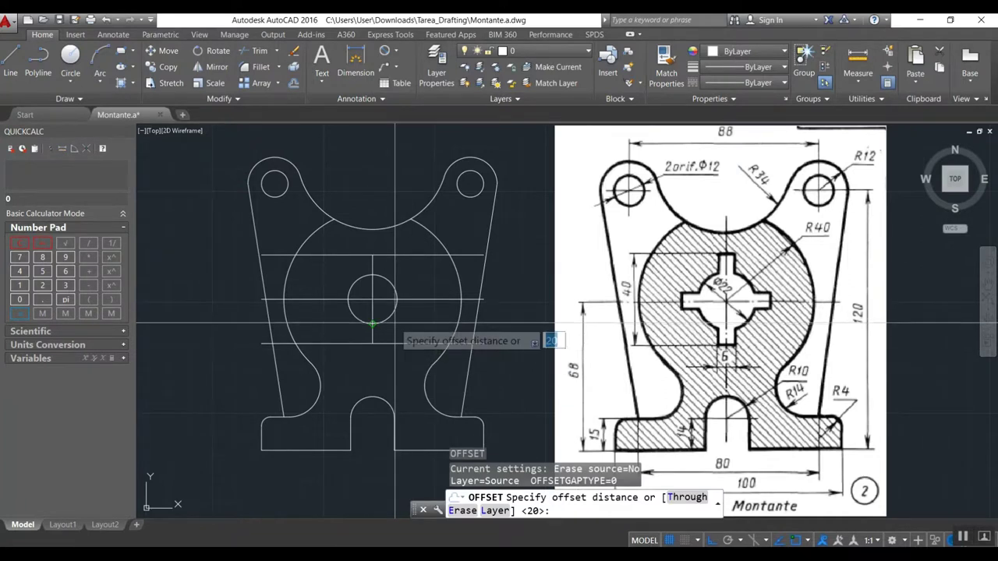
type("3")
key("Return")
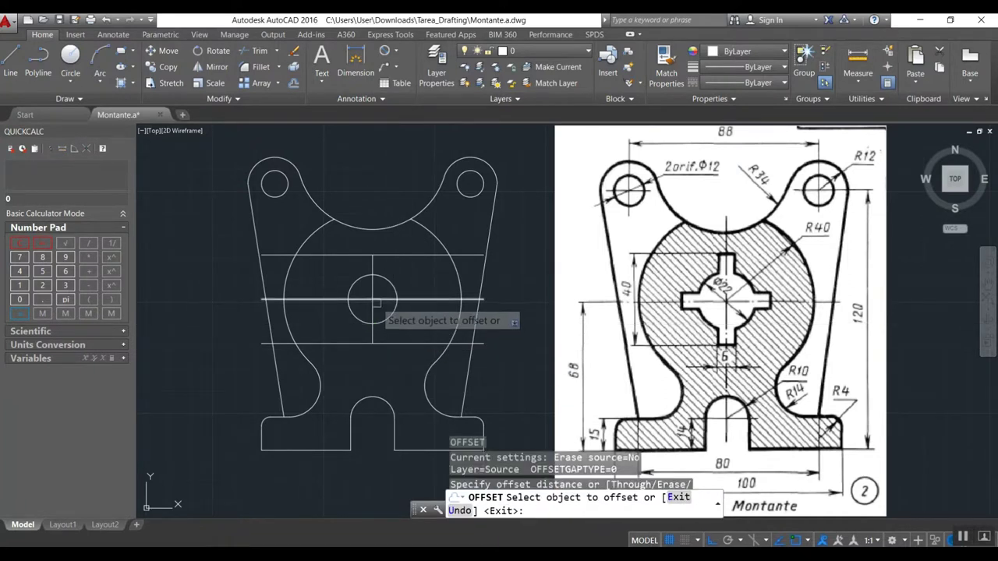
left_click(372, 290)
left_click(381, 312)
scroll(367, 333, "up", 4)
left_click(376, 316)
left_click(356, 316)
left_click(356, 249)
left_click(340, 274)
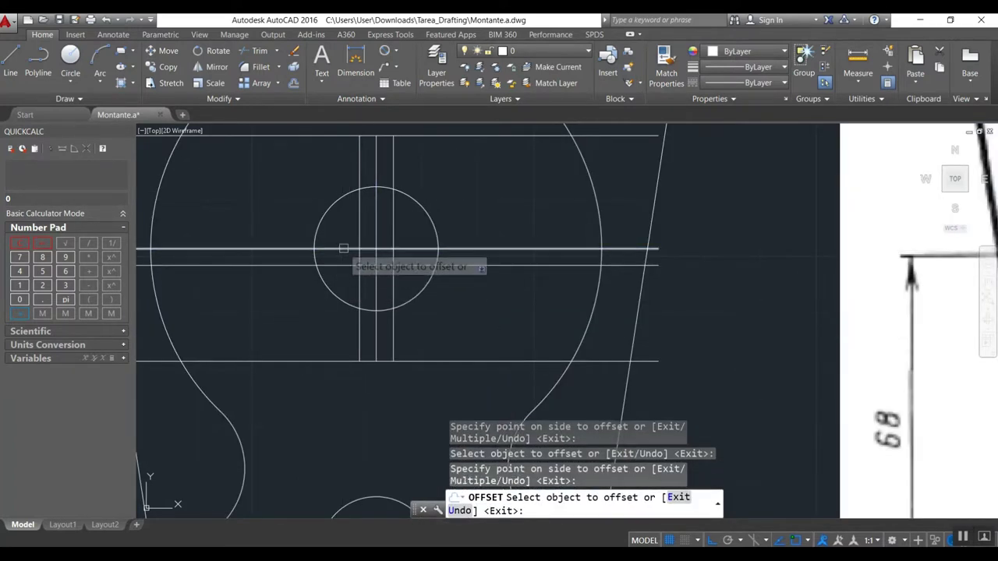
key("Return")
scroll(346, 310, "down", 2)
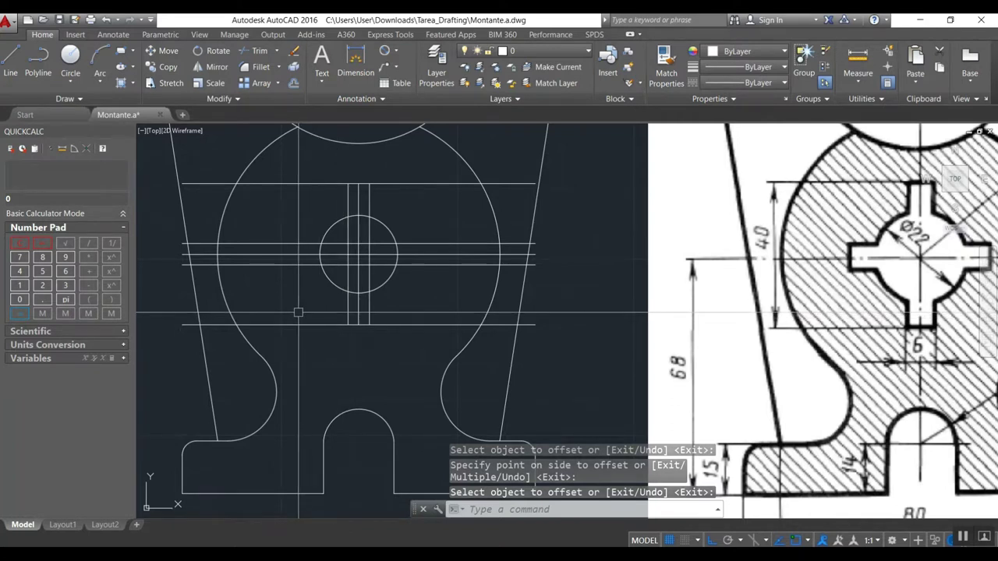
scroll(288, 311, "down", 2)
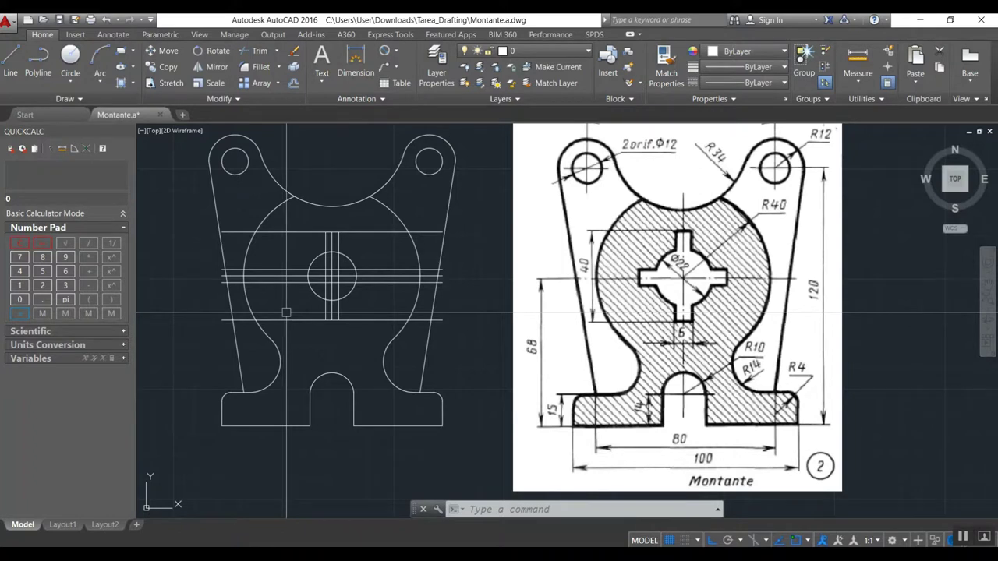
Step: Offset the vertical centre line 20 to the left and right
type("o")
key("Return")
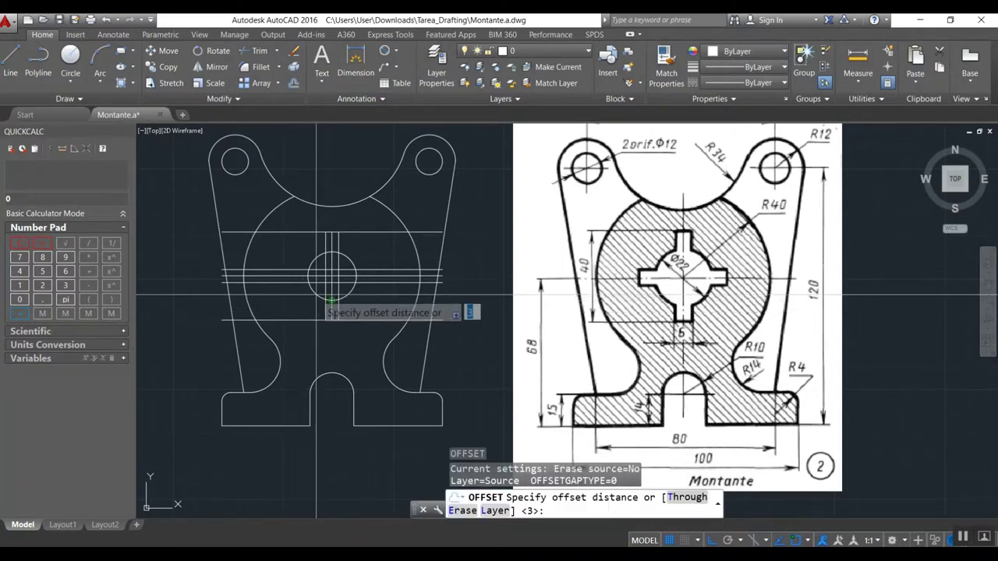
key("Return")
scroll(335, 300, "up", 2)
left_click(330, 308)
left_click(366, 306)
left_click(330, 308)
left_click(297, 315)
key("Return")
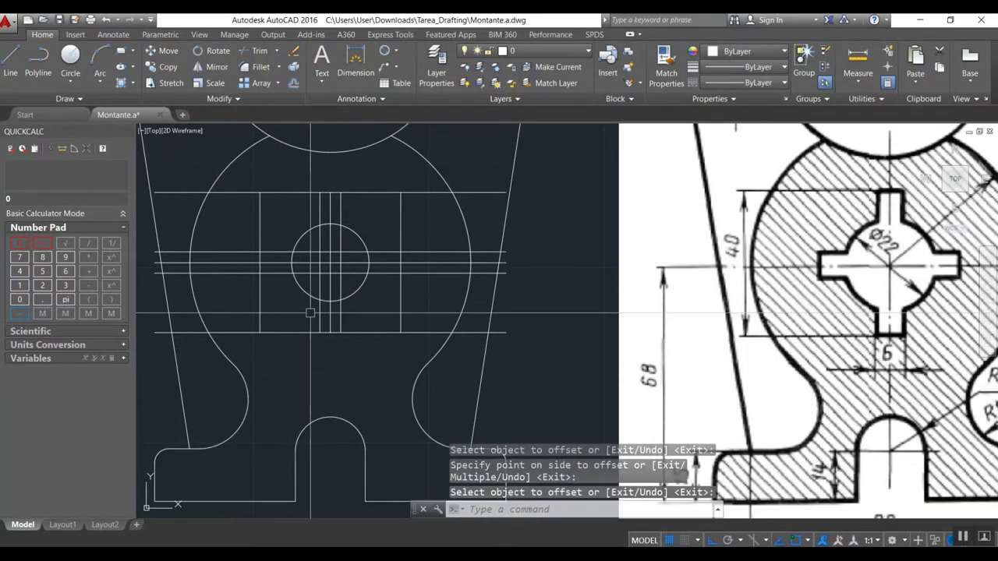
type("tr")
key("Return")
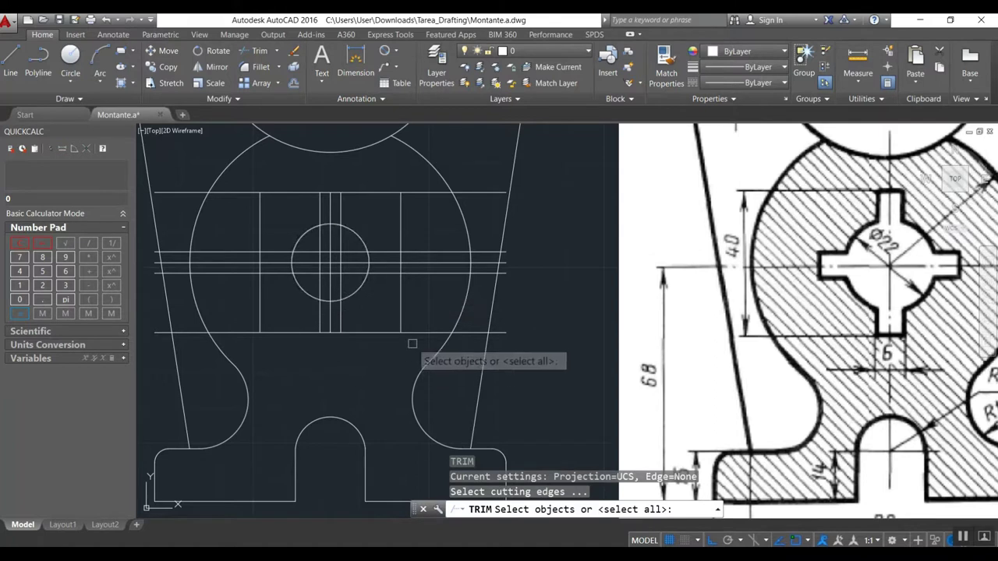
Step: Trim the left and right ends of the horizontal guide lines, using 11 lines as cutting edges
left_click(413, 341)
left_click(258, 193)
key("Return")
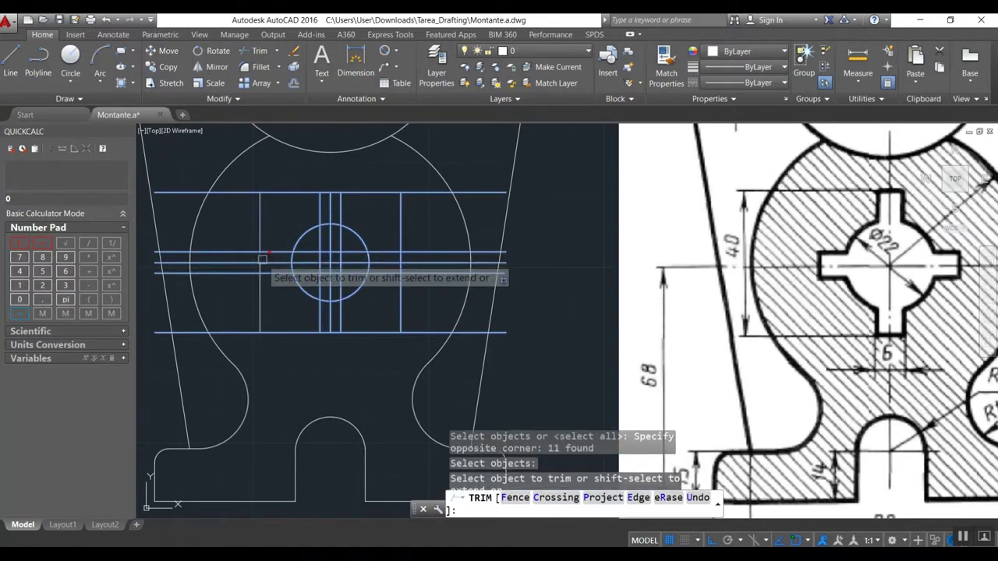
left_click(244, 280)
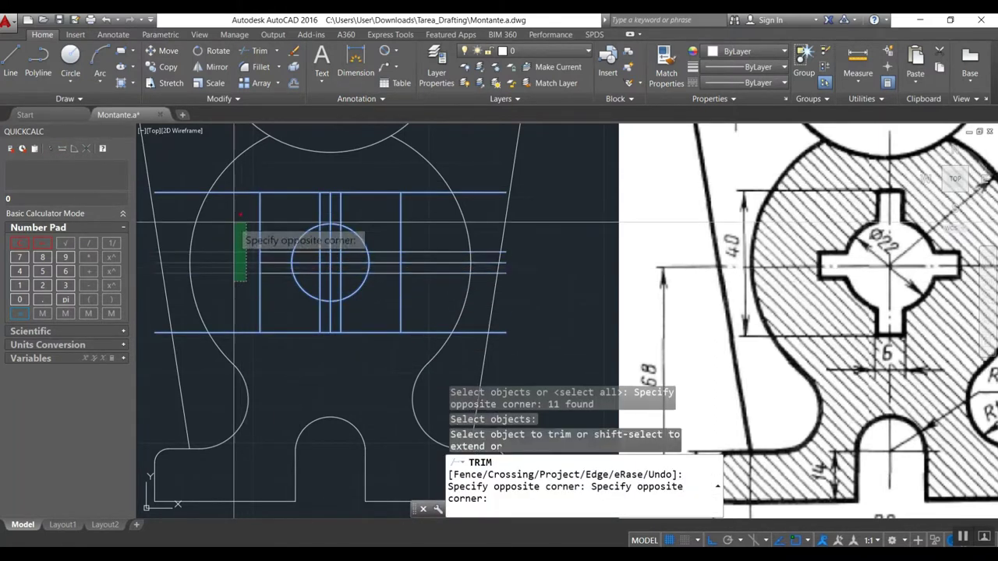
left_click(227, 226)
left_click(428, 289)
left_click(425, 236)
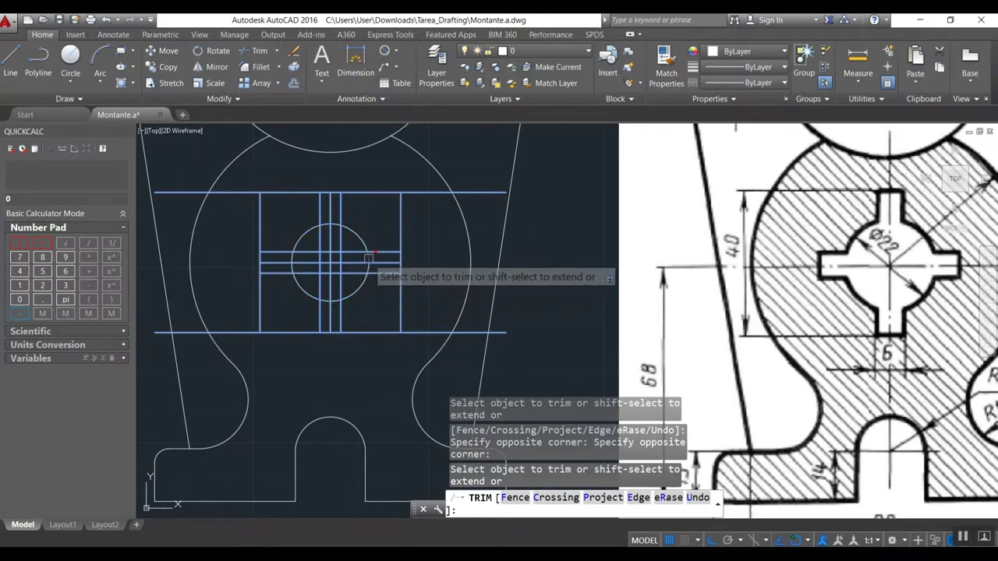
Step: Trim the top and bottom lines between the verticals and the vertical lines beyond the crossbar
left_click(361, 333)
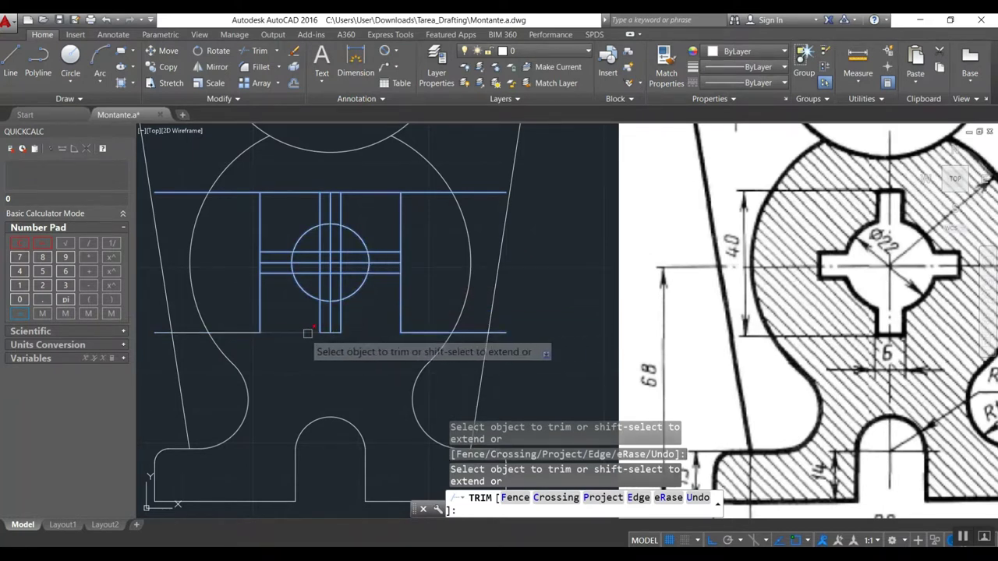
left_click(309, 193)
left_click(367, 193)
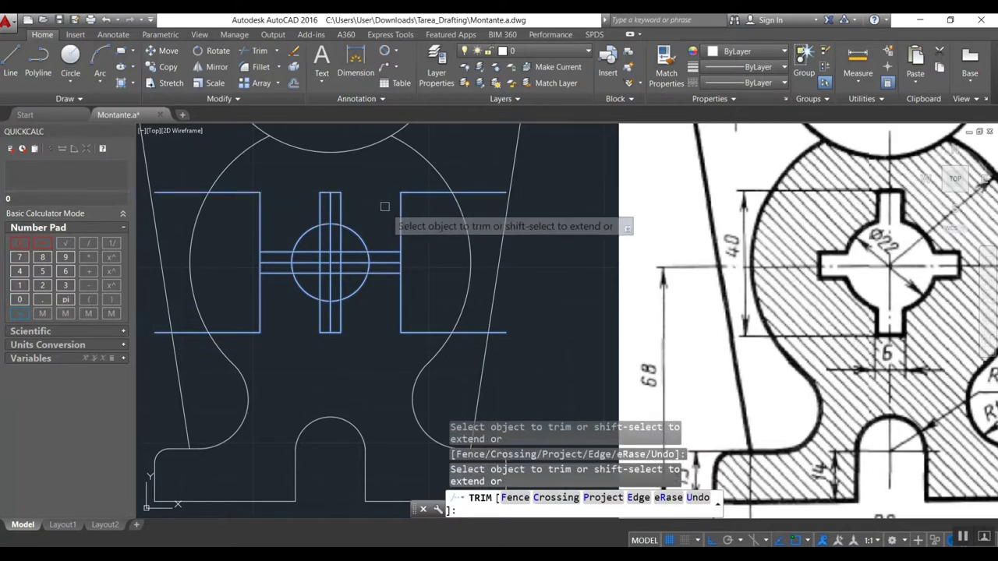
left_click(398, 227)
left_click(400, 300)
left_click(261, 300)
left_click(262, 228)
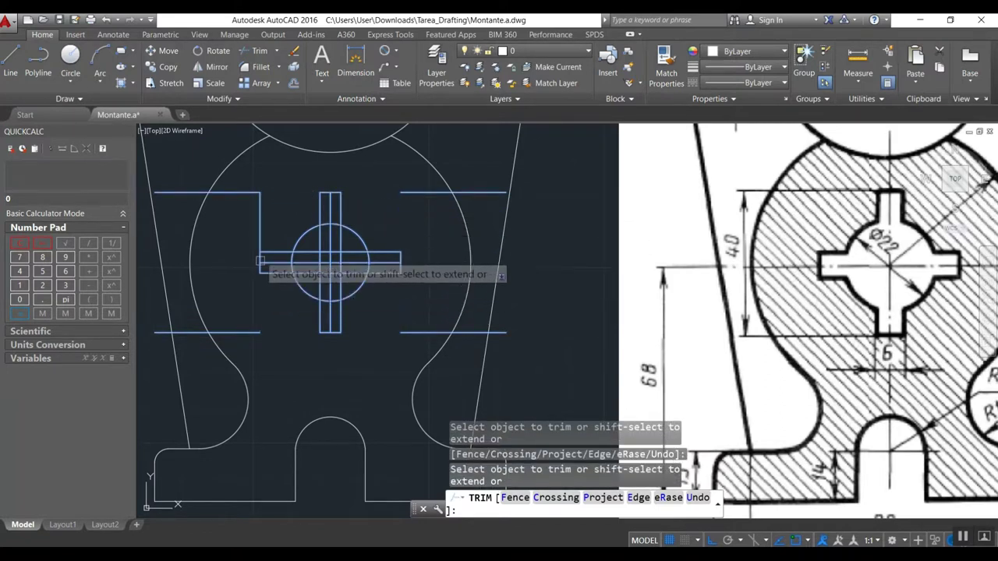
key("Return")
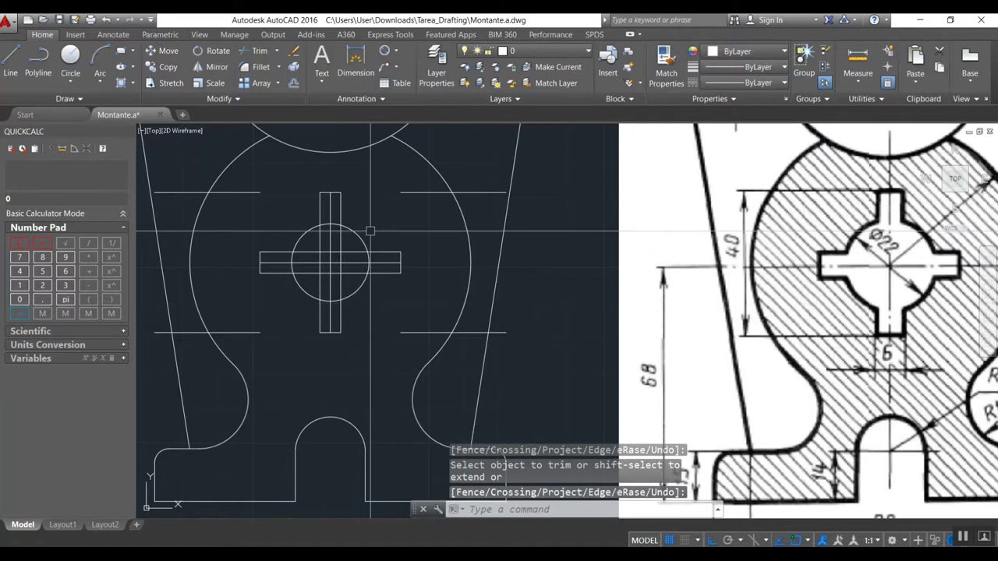
type("e")
key("Return")
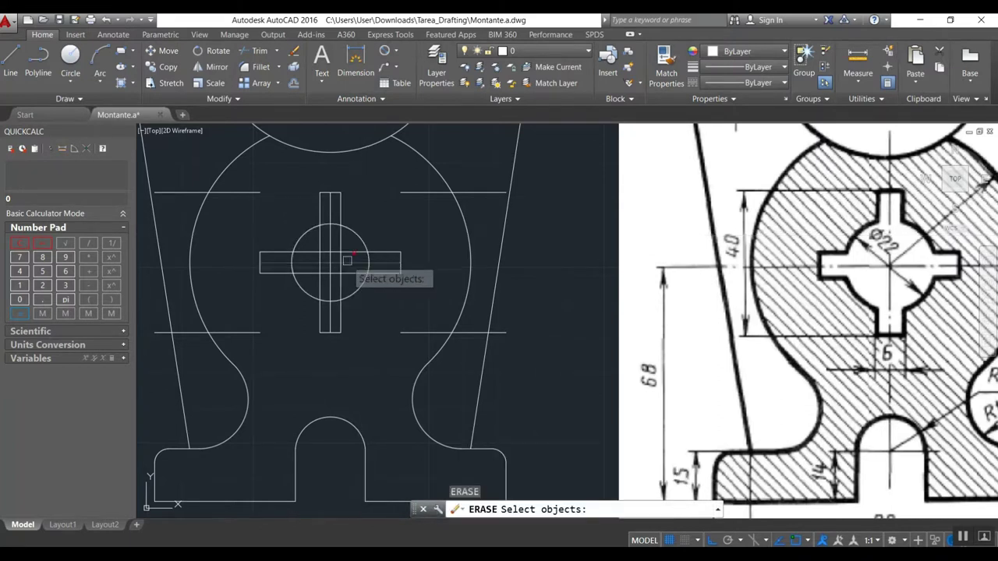
Step: Erase the inner line crossing the middle of the cross
left_click(329, 263)
key("Return")
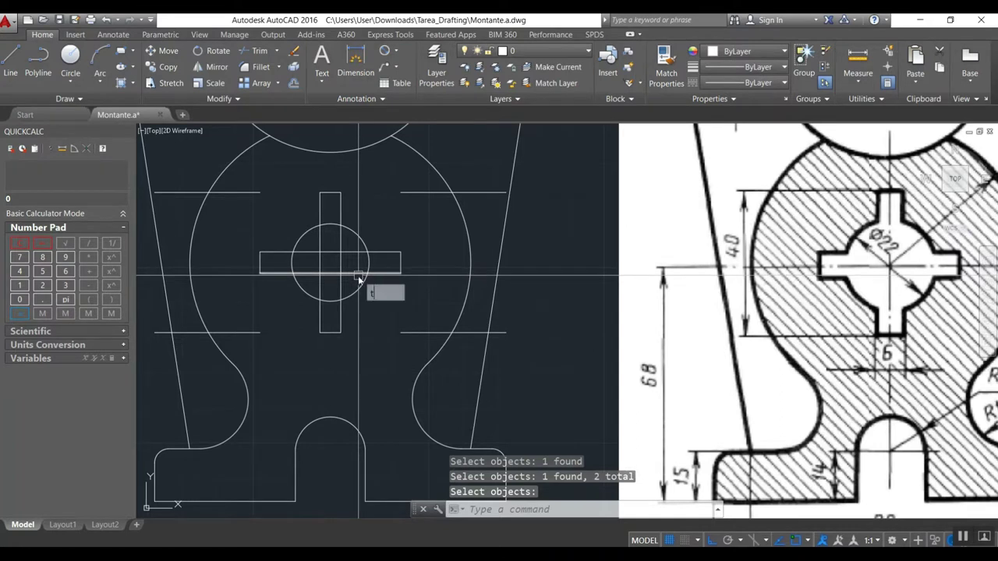
type("r")
key("Return")
Step: Trim the overlapping cross and circle segments, using the cross and circle as cutting edges
left_click(239, 173)
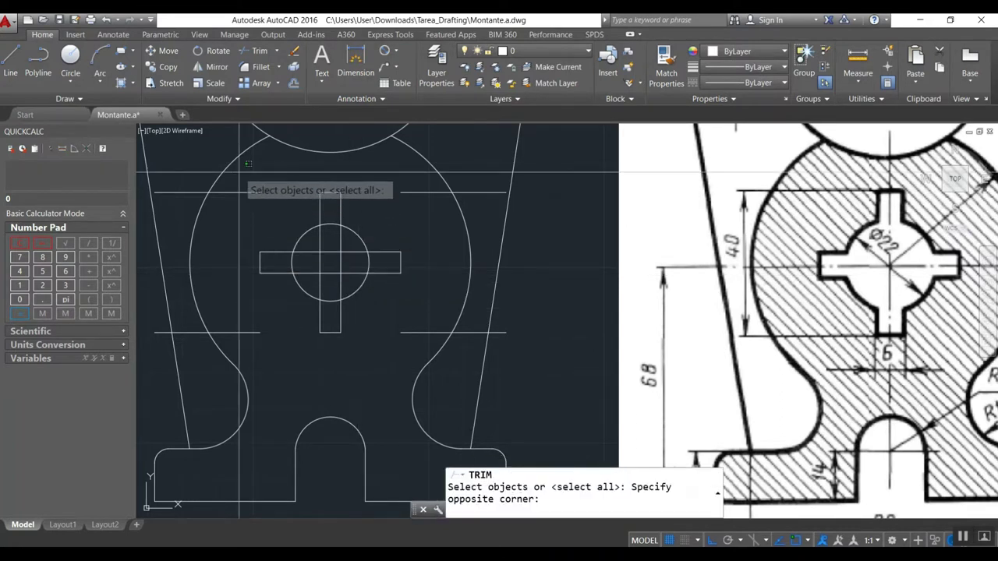
left_click(420, 348)
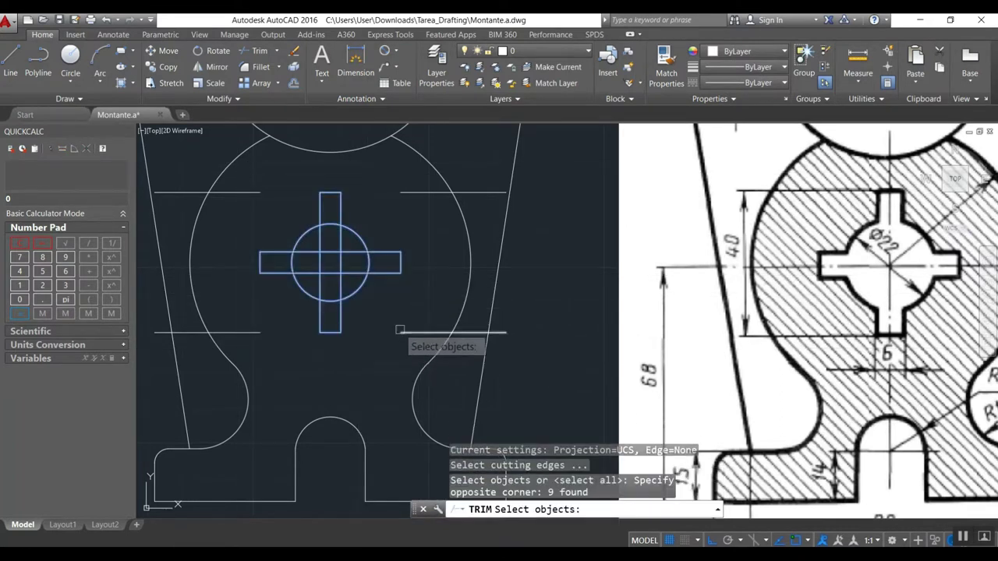
key("Return")
left_click(295, 265)
left_click(340, 233)
left_click(333, 274)
left_click(336, 293)
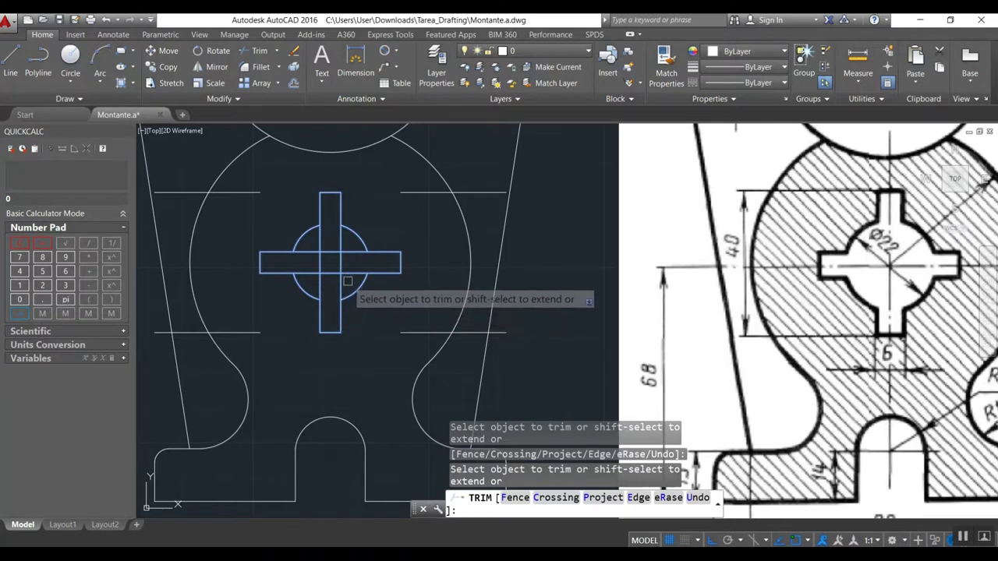
Step: Trim the leftover segments at the cross centre, undoing one mistaken trim
left_click(351, 282)
left_click(319, 251)
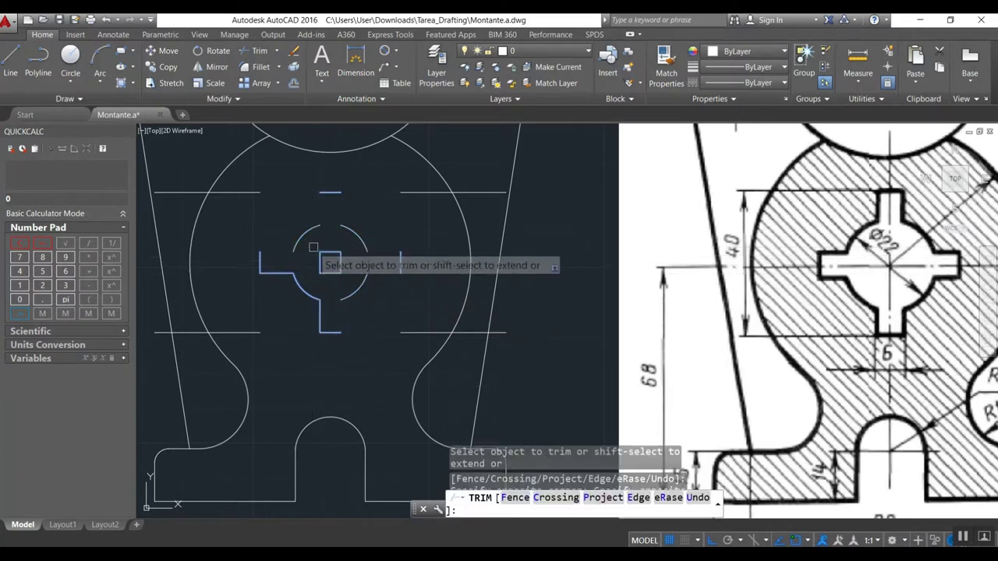
type("u")
key("Return")
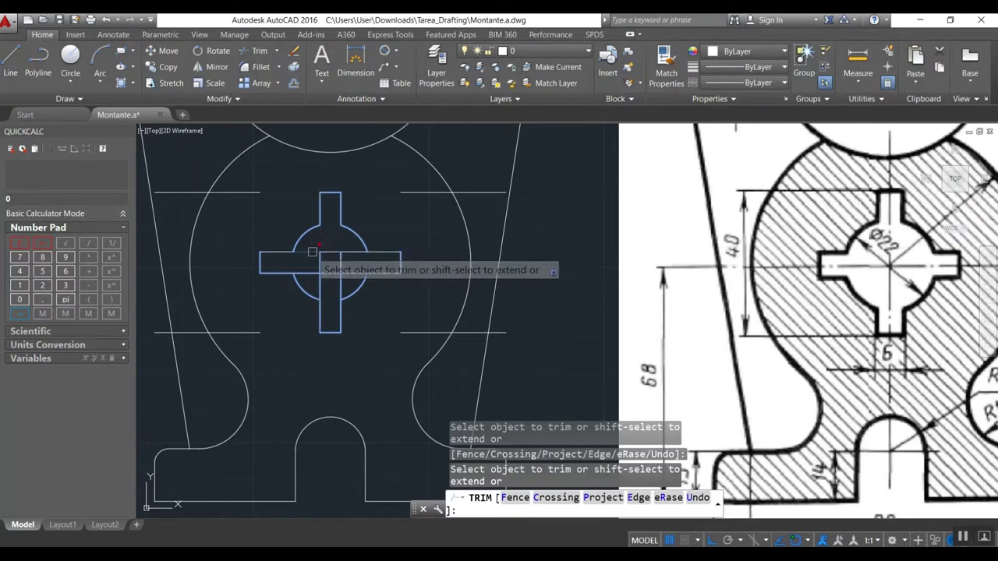
left_click(333, 272)
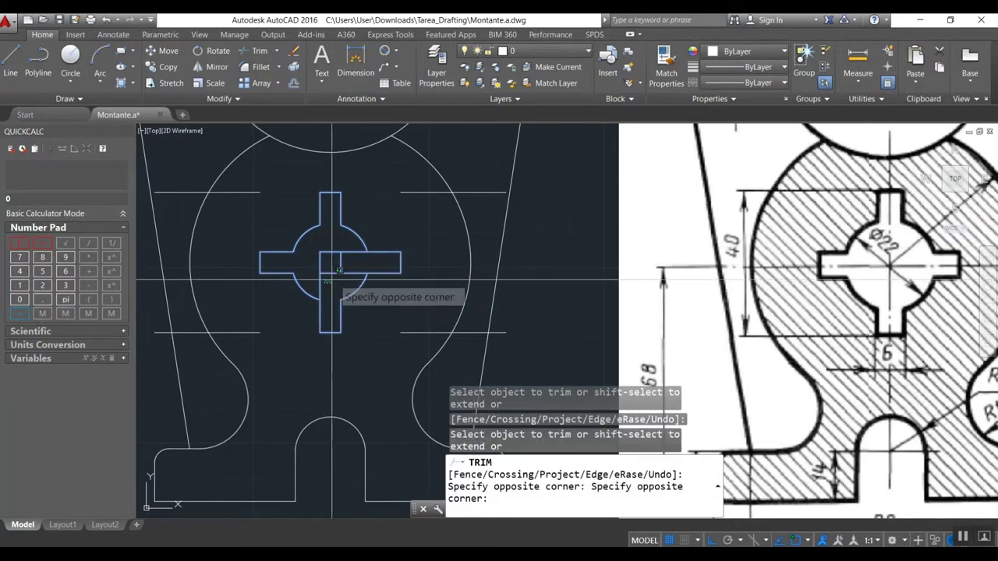
left_click(350, 272)
left_click(348, 273)
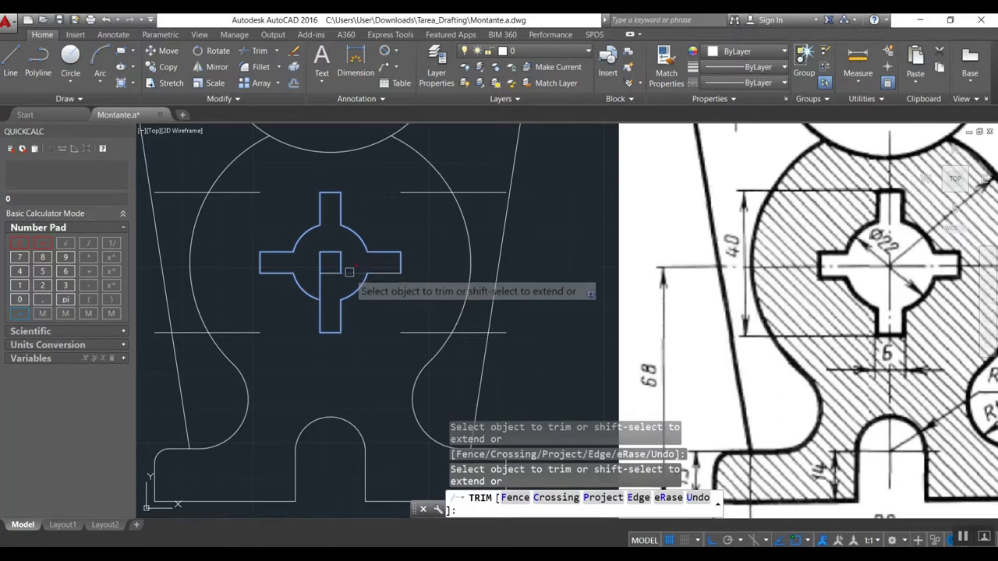
key("Escape")
Step: Erase the four leftover lines inside the cross
type("e")
key("Return")
left_click(343, 277)
left_click(314, 251)
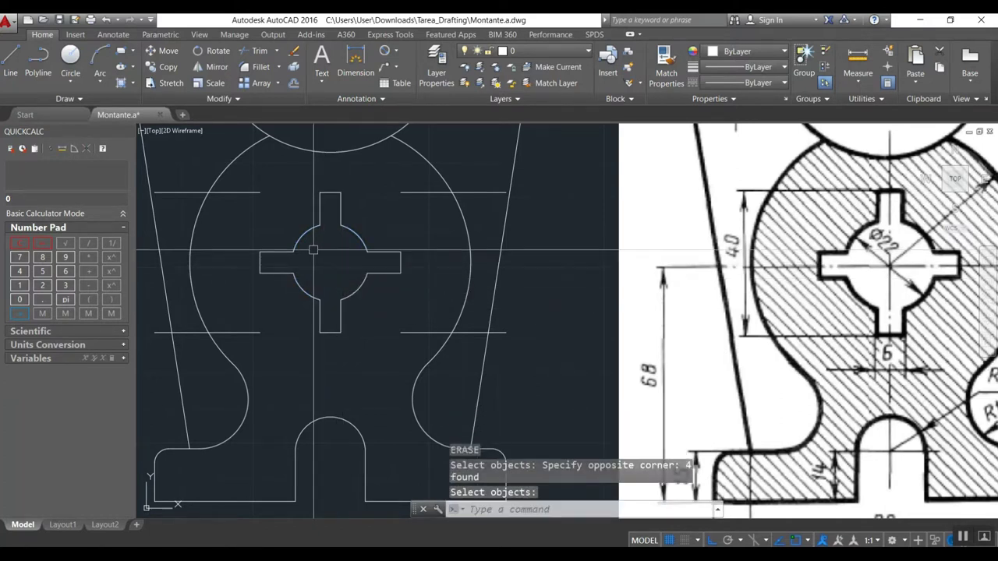
key("Return")
Step: Erase the remaining stray horizontal lines and bring the whole bracket into view
type("elect objects:")
key("Return")
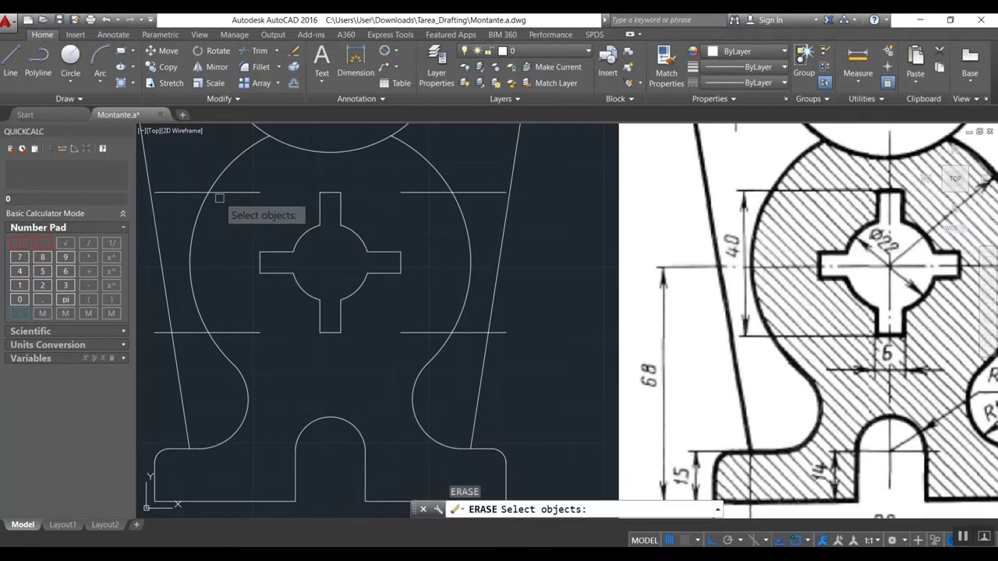
left_click(216, 192)
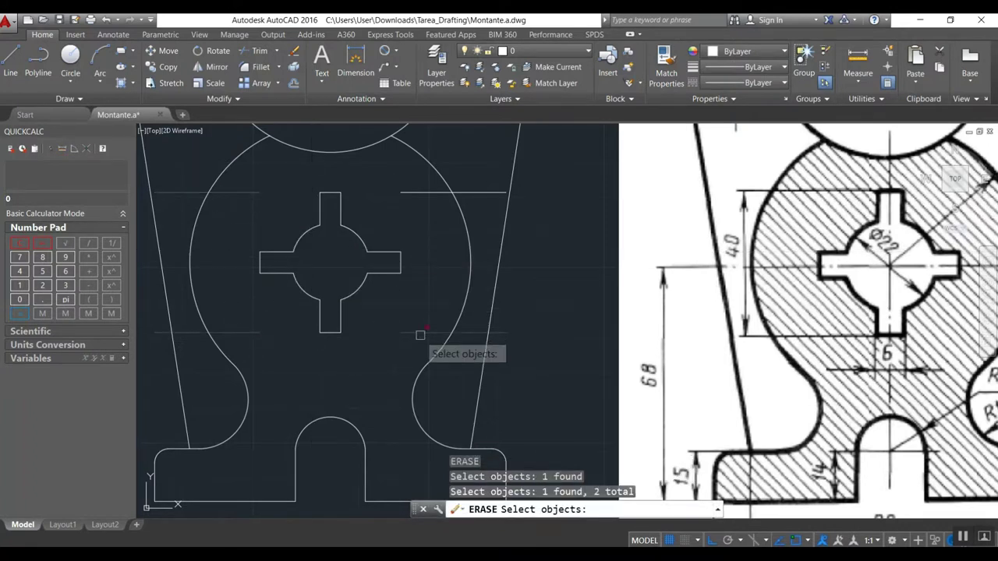
left_click(477, 186)
left_click(473, 193)
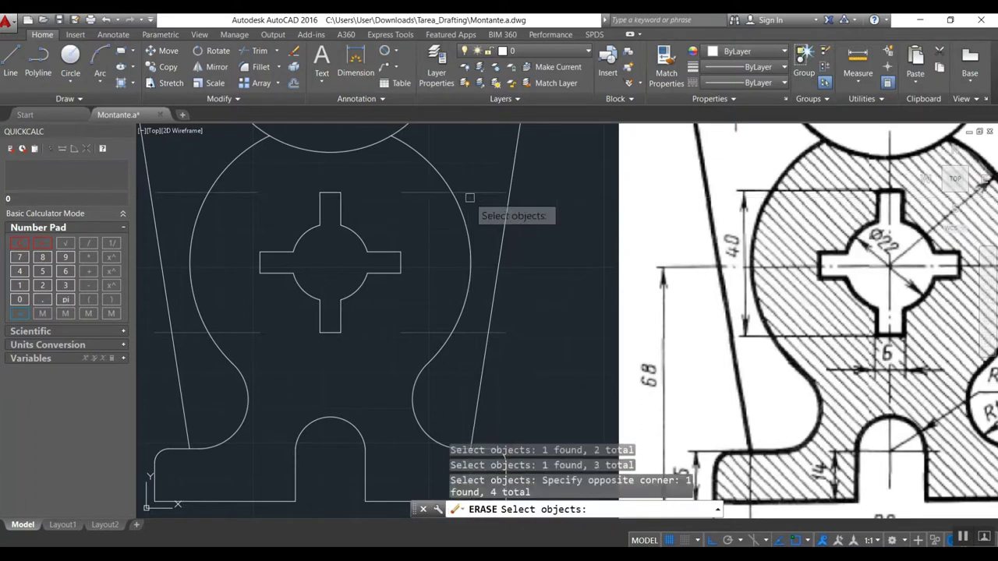
scroll(417, 208, "down", 2)
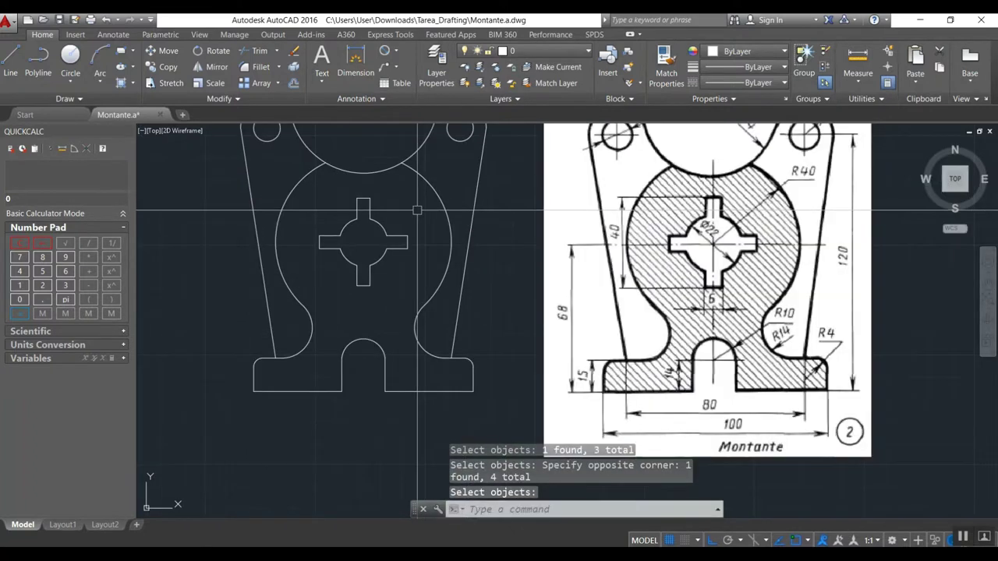
middle_click_drag(445, 219, 434, 292)
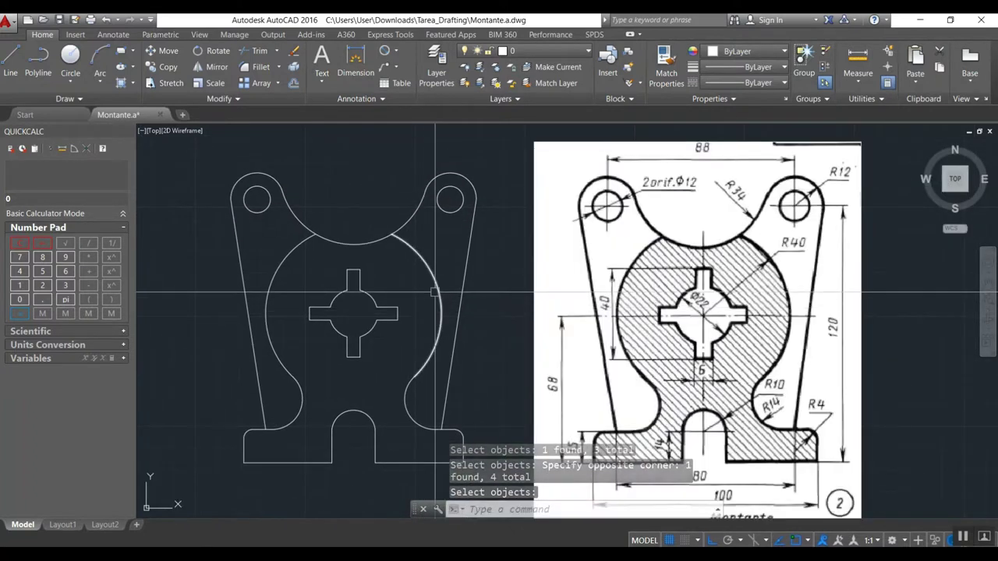
key("Escape")
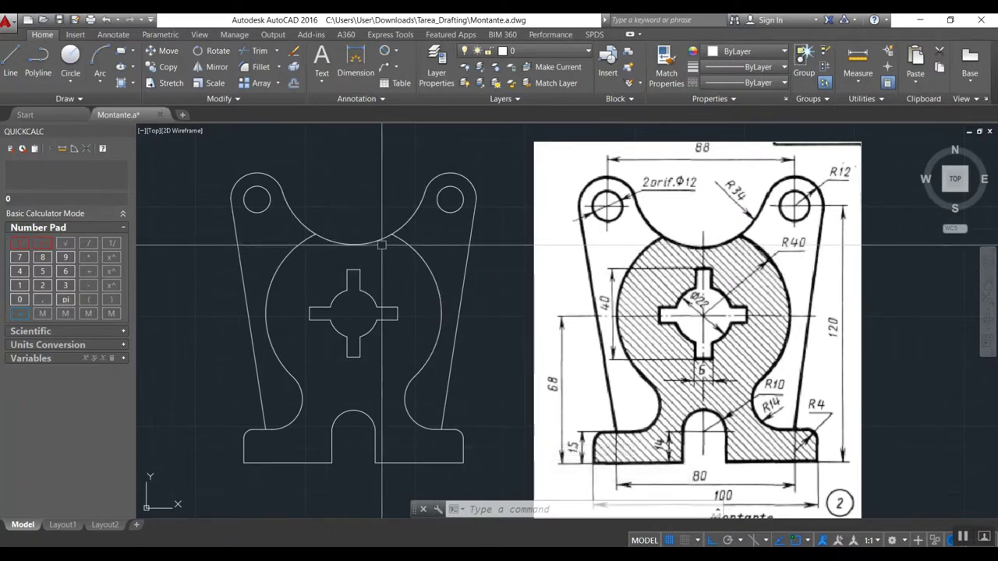
right_click(407, 389)
Step: Add radius dimensions R12 on the upper-right lug and R40 on the large central arc
left_click(436, 403)
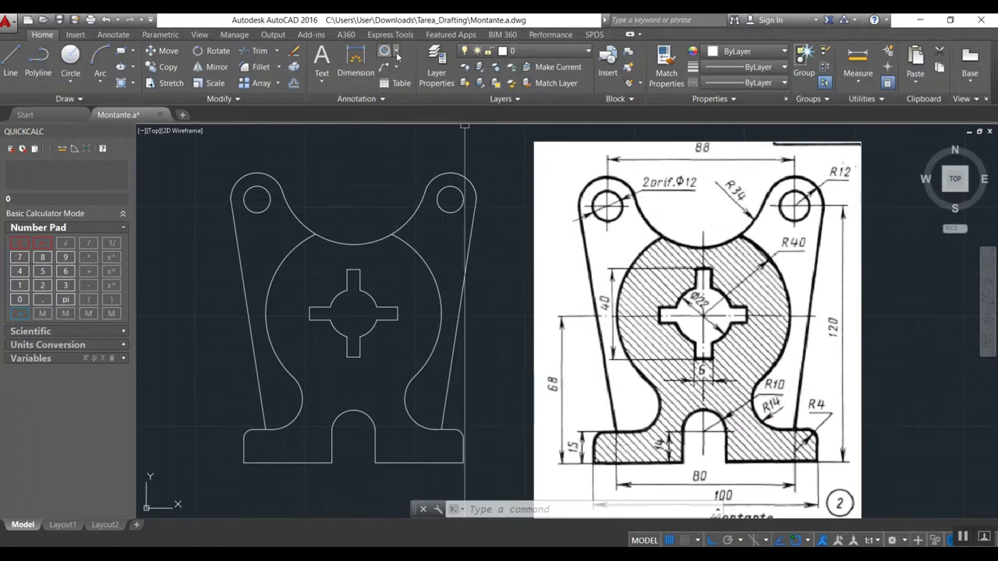
left_click(397, 53)
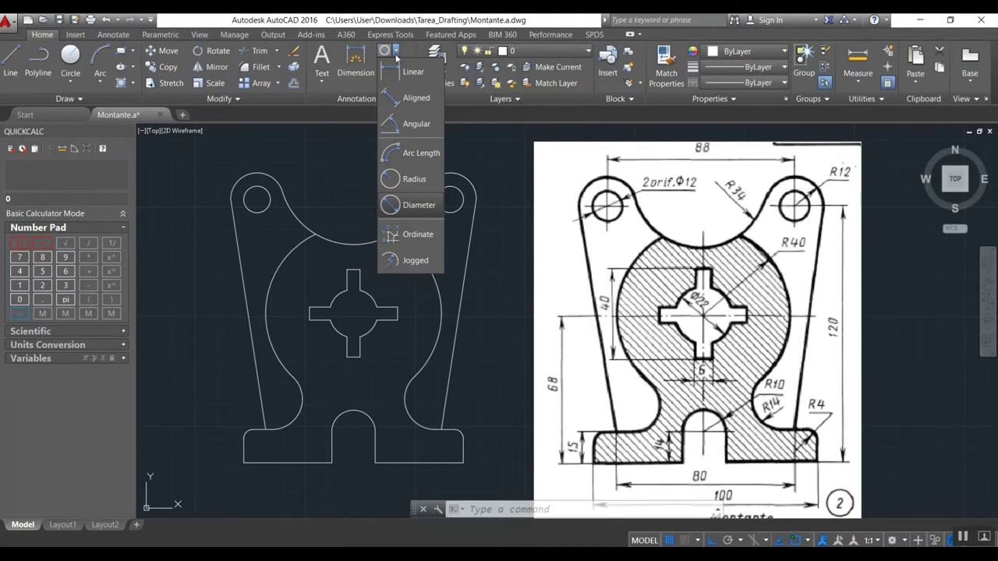
left_click(414, 181)
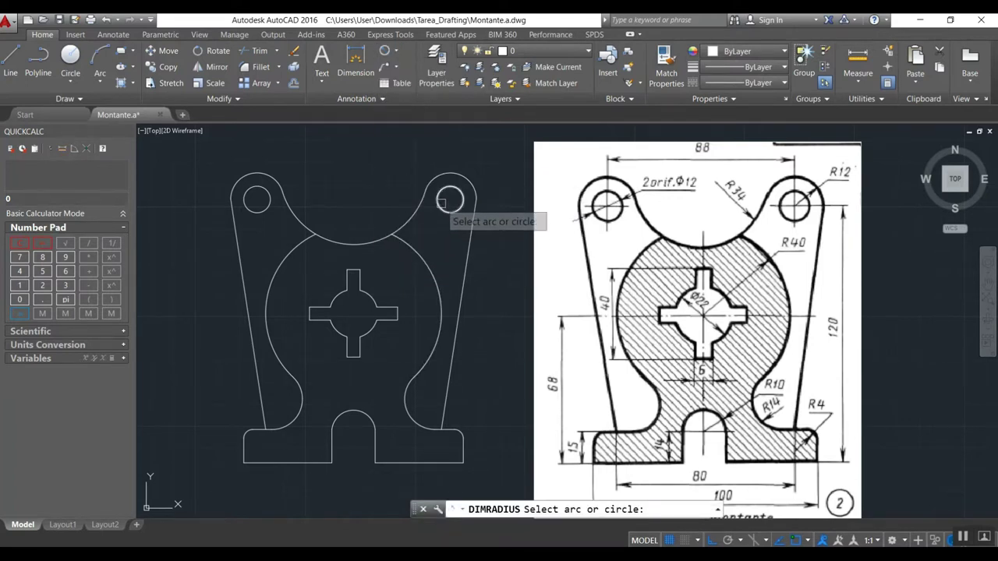
left_click(464, 176)
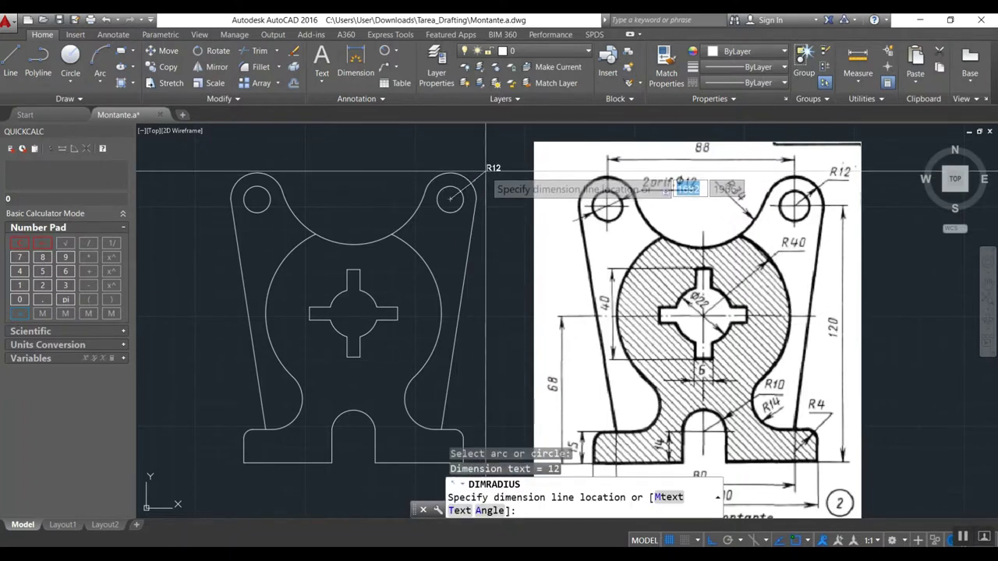
left_click(484, 167)
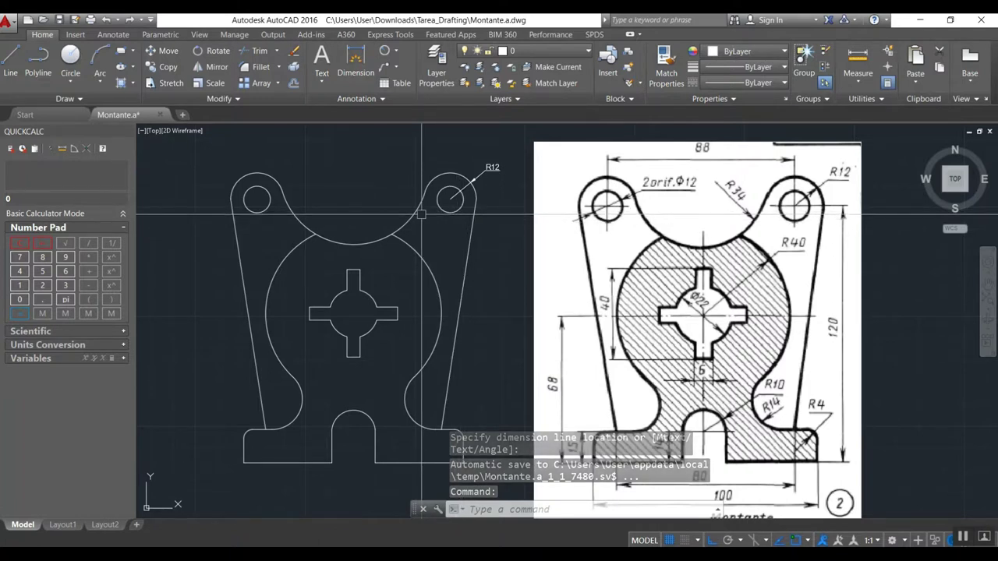
key("Return")
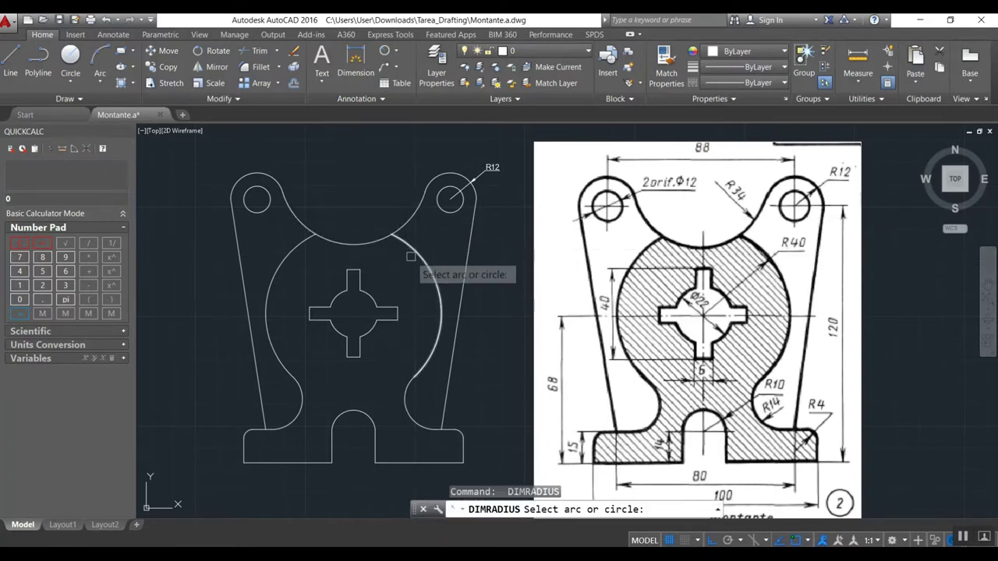
left_click(415, 251)
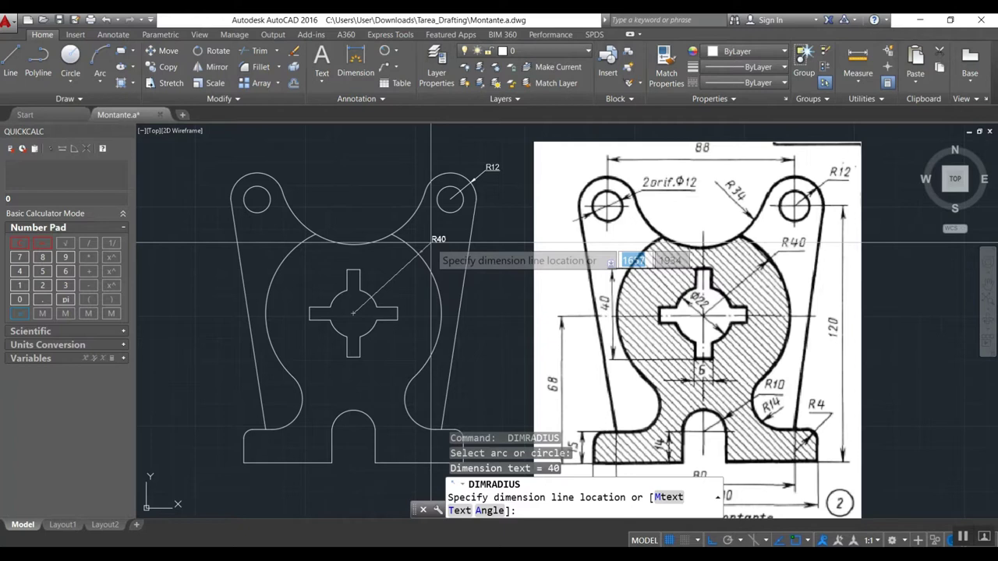
left_click(431, 244)
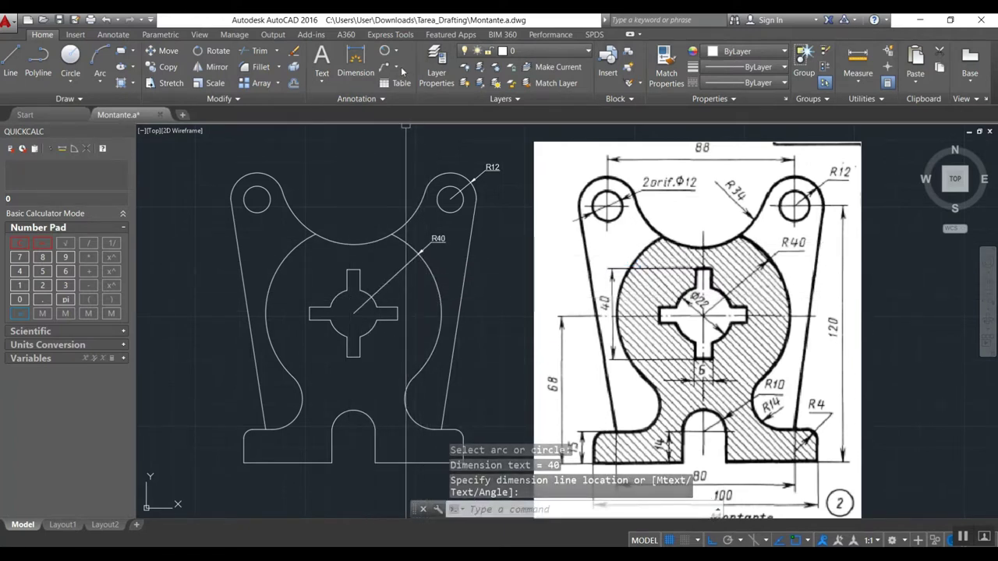
Step: Add R14 on the lower concave arc and R4 on the right foot's corner
key("Return")
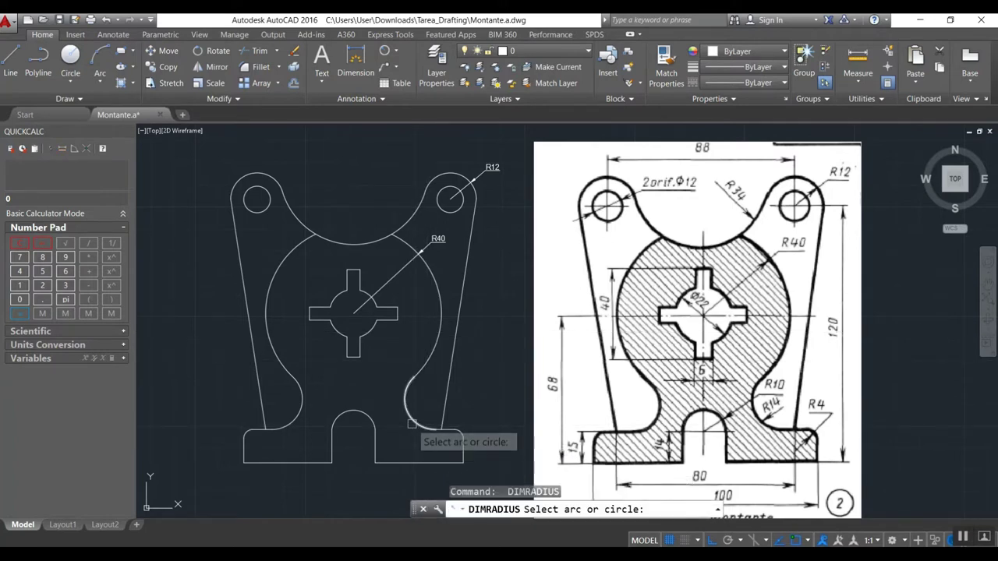
left_click(411, 424)
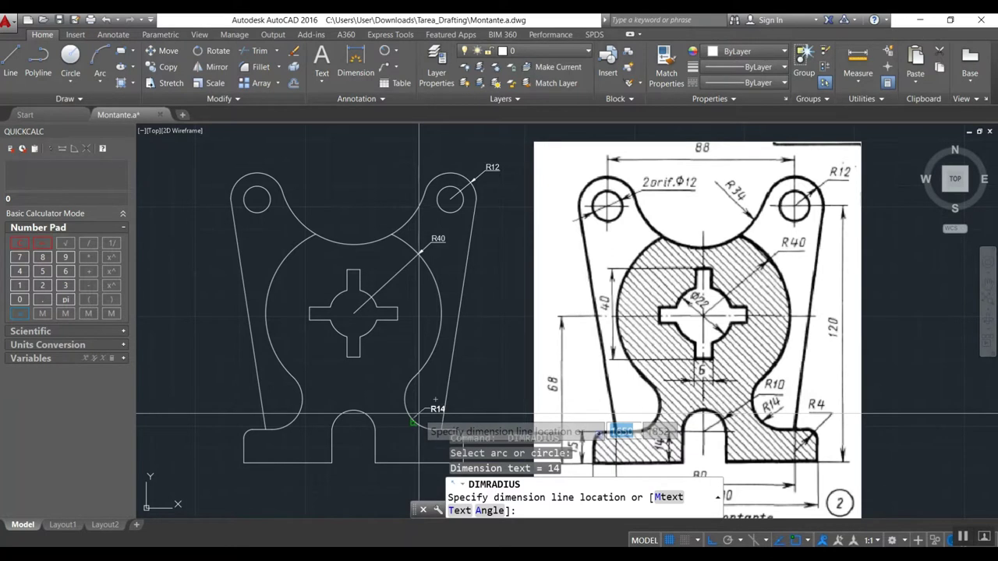
scroll(413, 416, "up", 3)
scroll(403, 363, "up", 3)
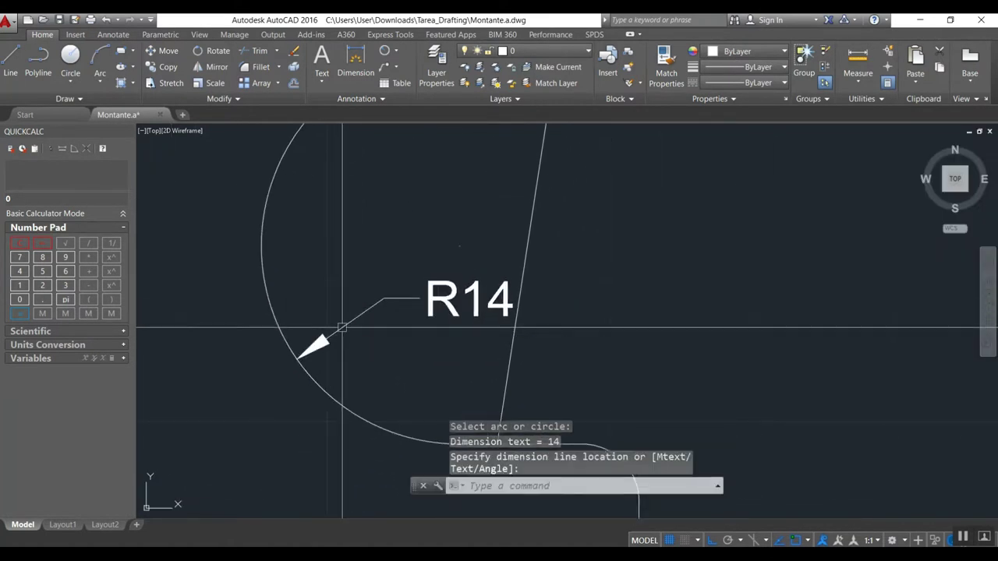
scroll(337, 327, "down", 3)
scroll(324, 312, "down", 4)
left_click(324, 312)
scroll(343, 328, "up", 5)
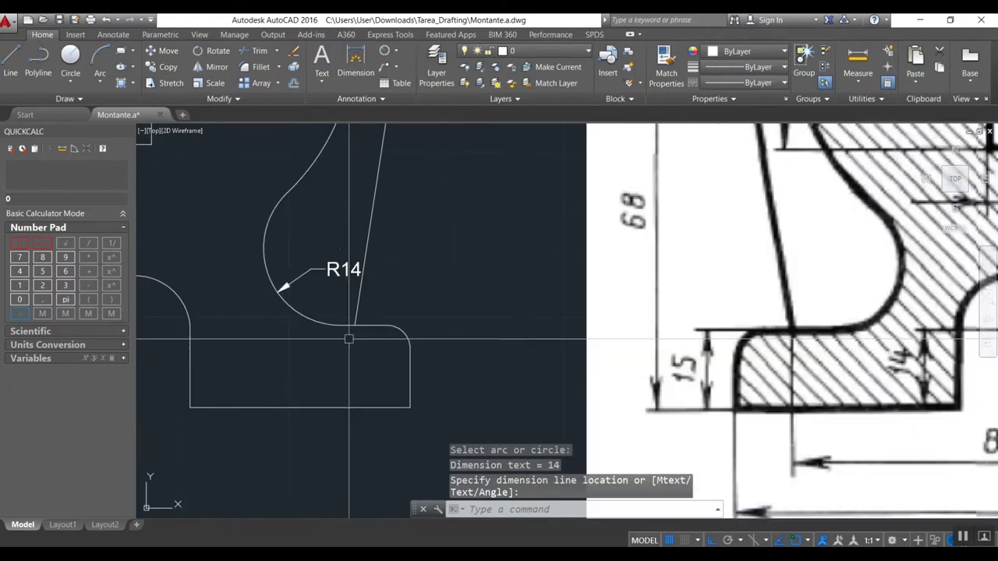
key("Return")
left_click(405, 332)
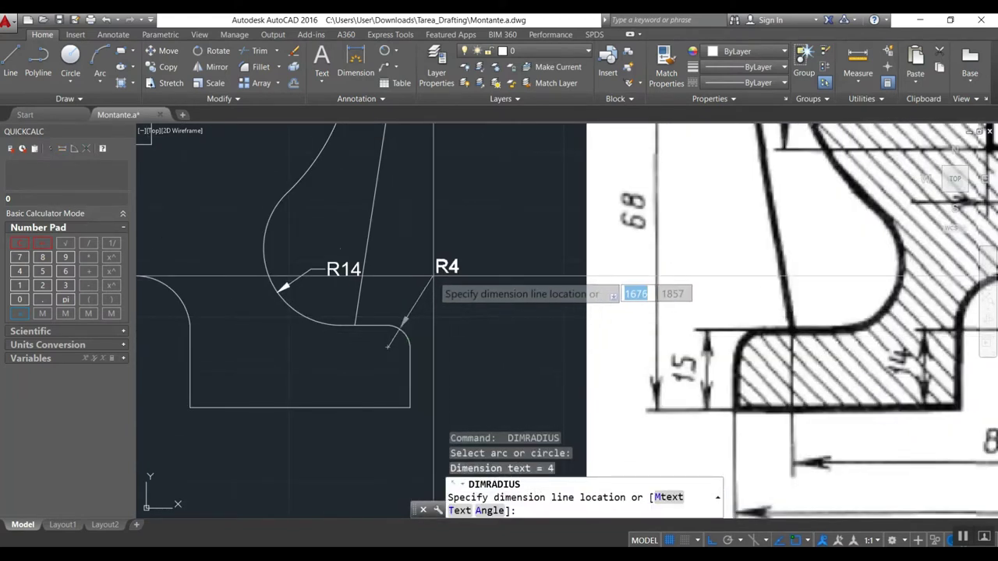
scroll(423, 272, "down", 3)
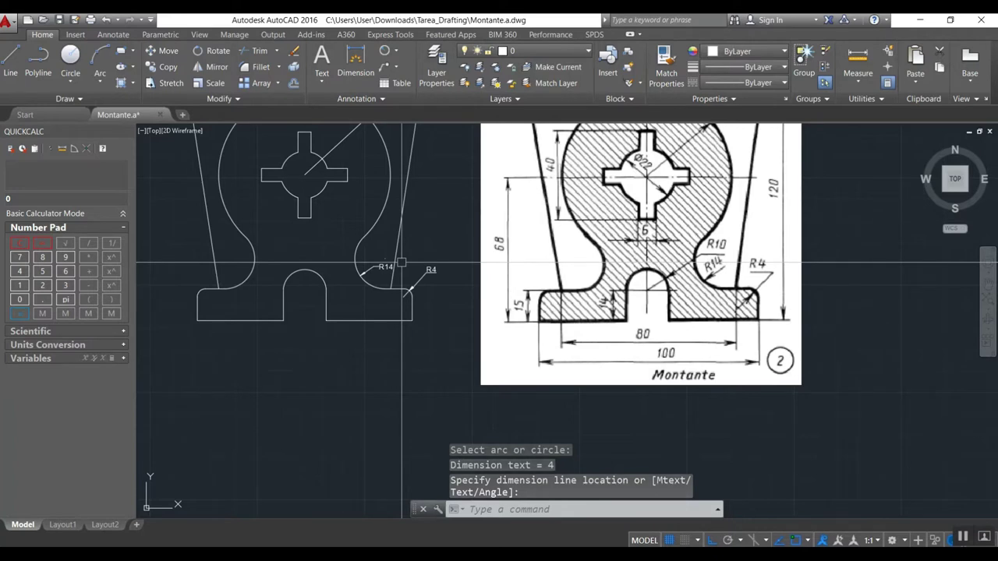
left_click(400, 265)
mouse_move(400, 265)
middle_mouse_down()
mouse_move(400, 320)
mouse_move(379, 375)
middle_mouse_up()
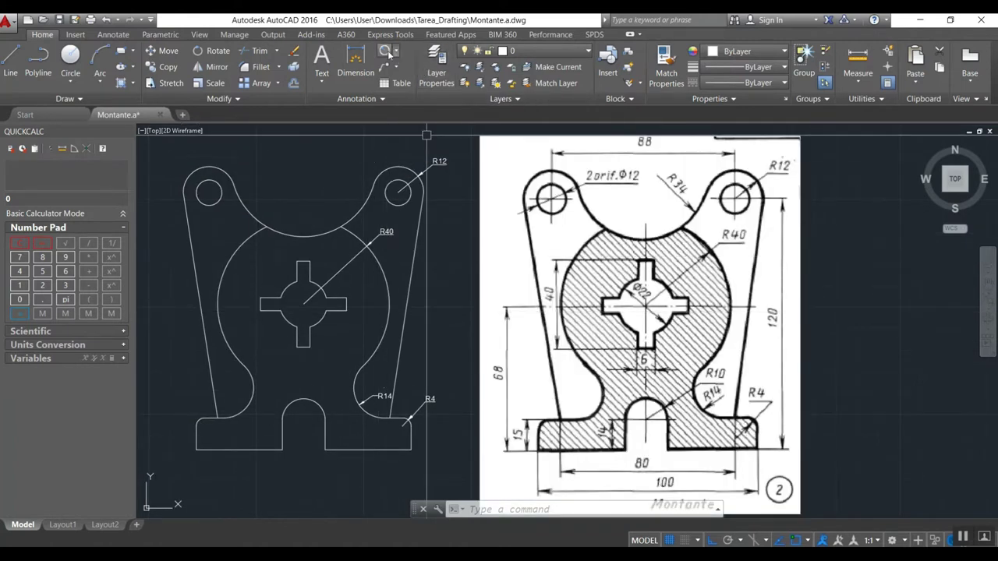
Step: Add diameter dimensions Ø12 on the upper-left hole and Ø22 on the central circle
left_click(395, 52)
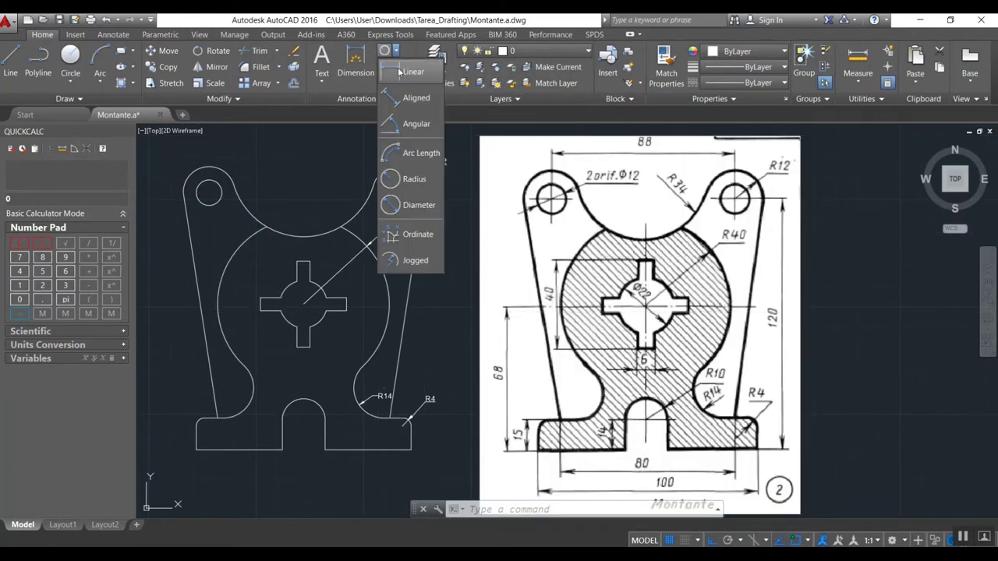
left_click(407, 208)
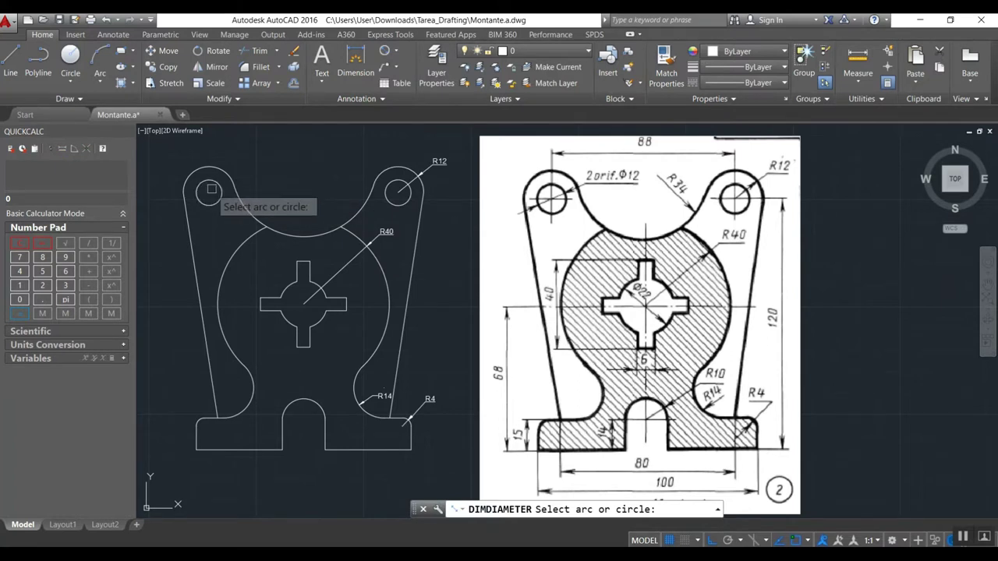
left_click(213, 185)
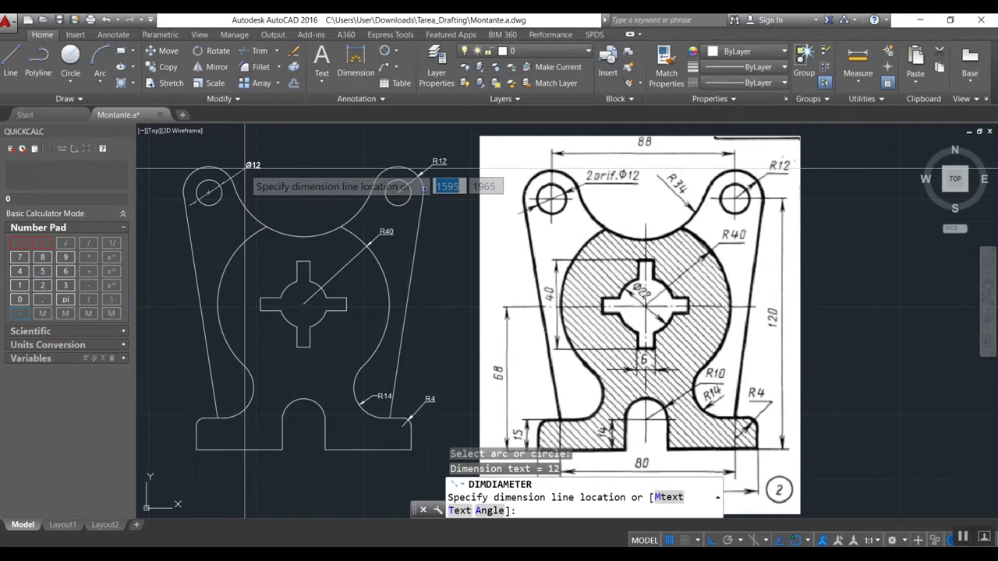
left_click(243, 168)
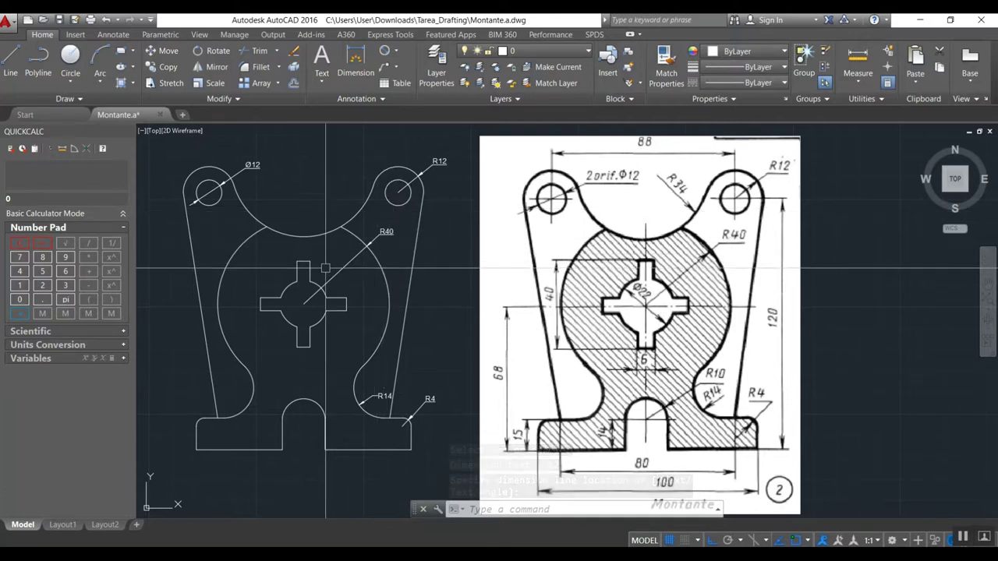
key("Return")
left_click(285, 287)
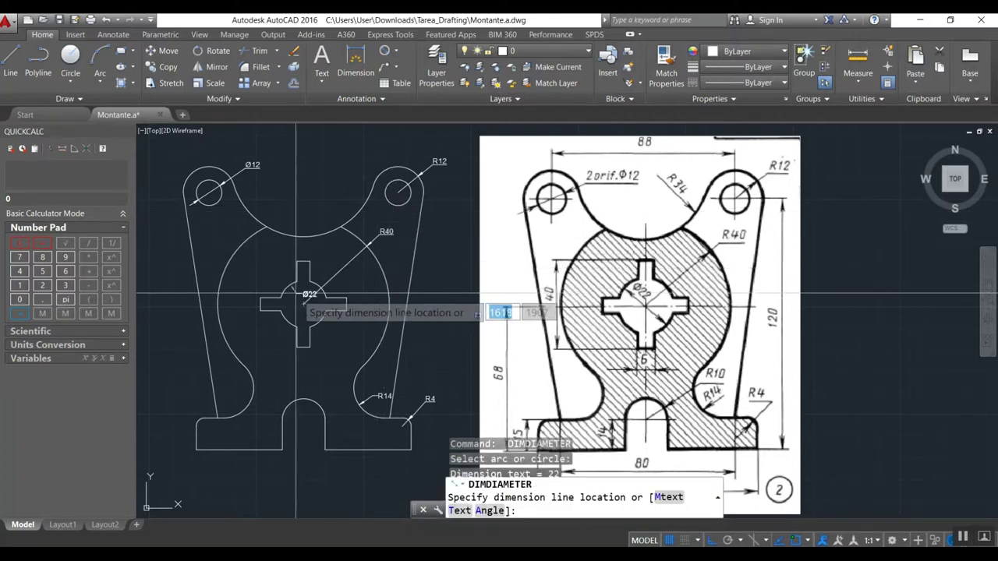
scroll(319, 321, "up", 5)
left_click(327, 331)
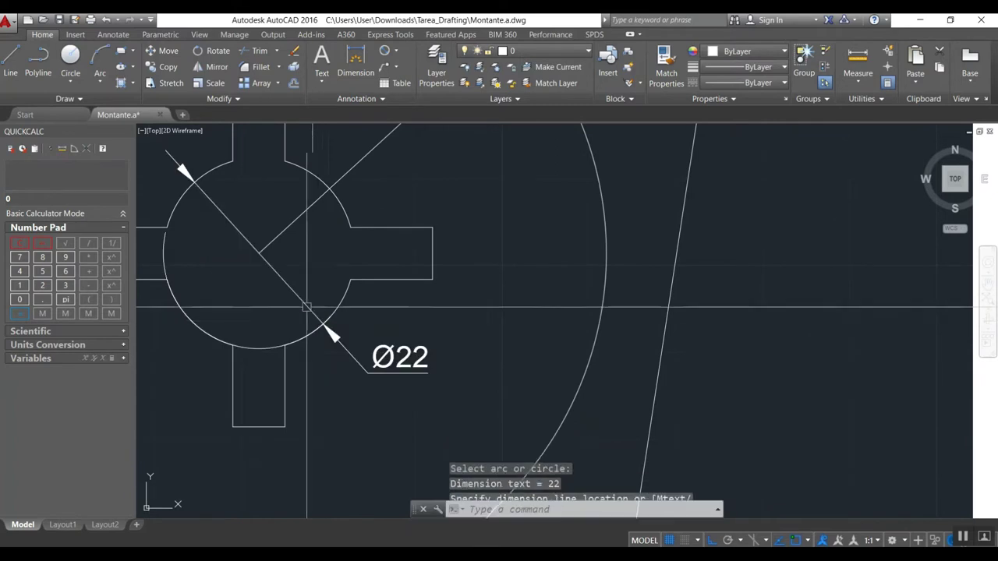
scroll(277, 257, "down", 2)
scroll(258, 258, "down", 2)
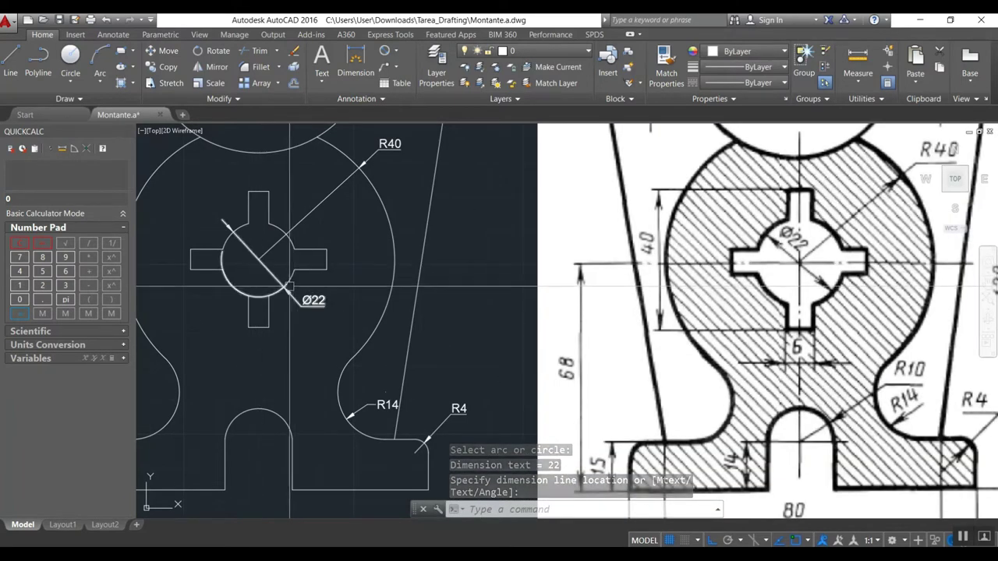
Step: Erase the misplaced Ø22 dimension and place Ø22 again inside the central circle
key("Escape")
type("e")
key("Return")
left_click(282, 276)
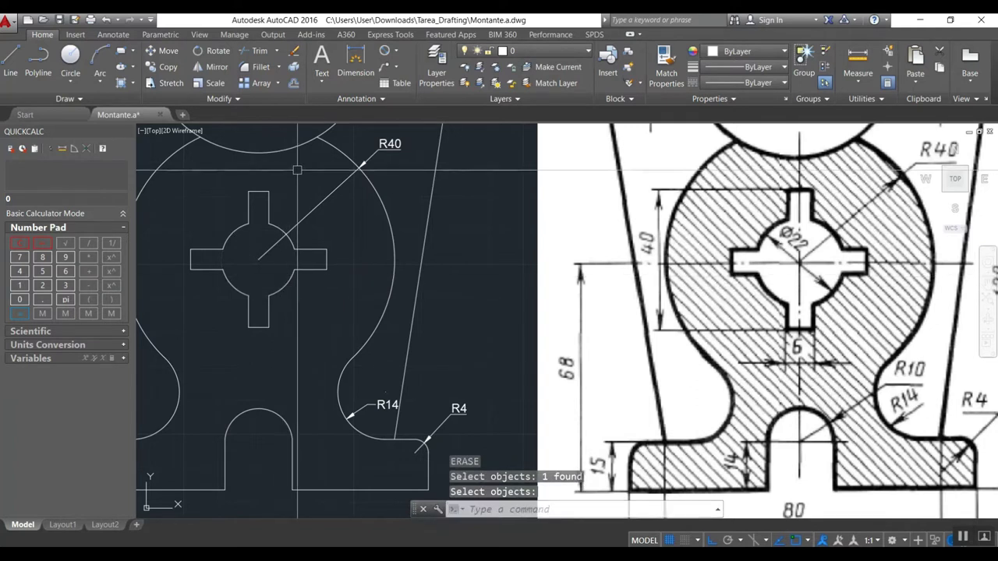
left_click(385, 53)
left_click(275, 289)
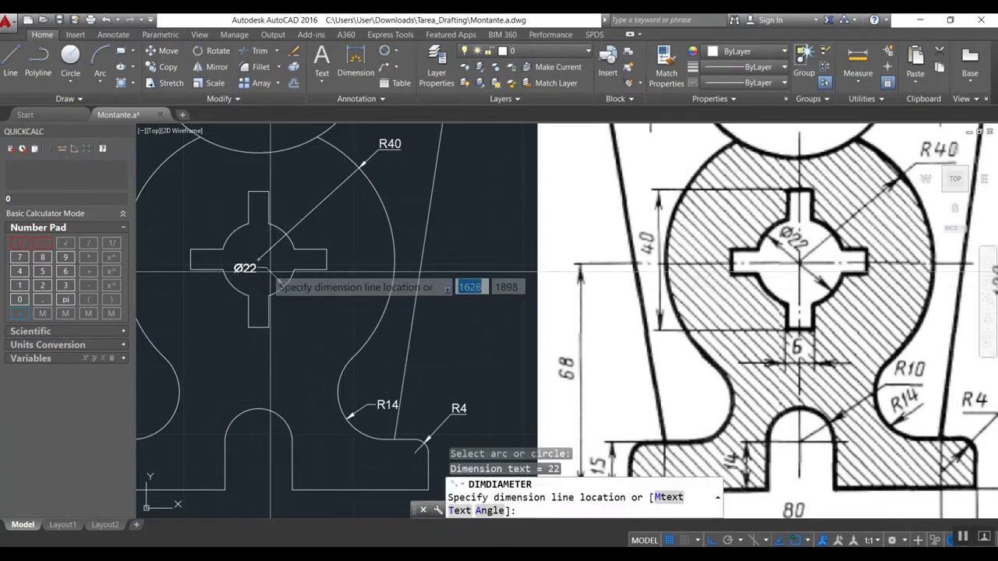
left_click(232, 240)
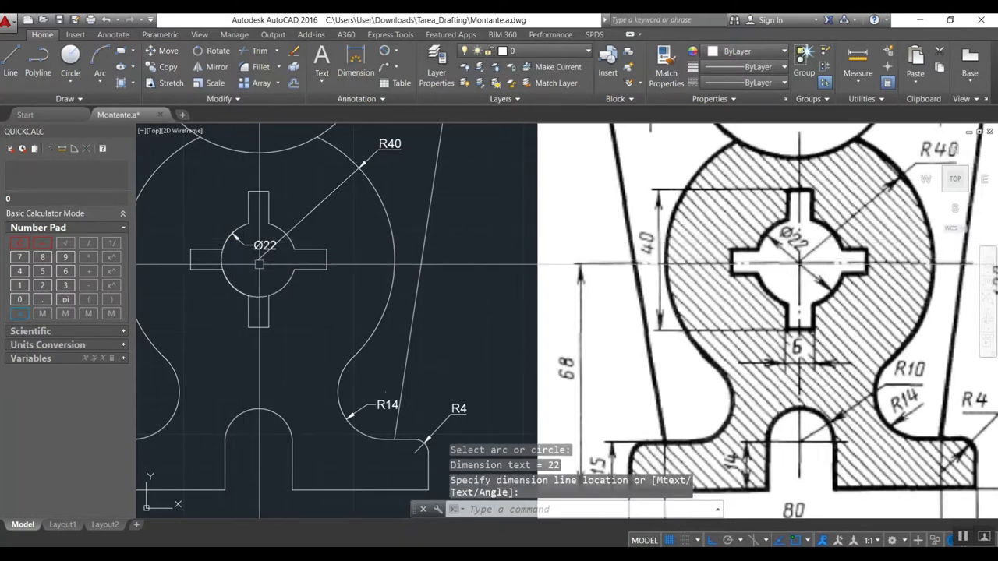
scroll(255, 264, "down", 2)
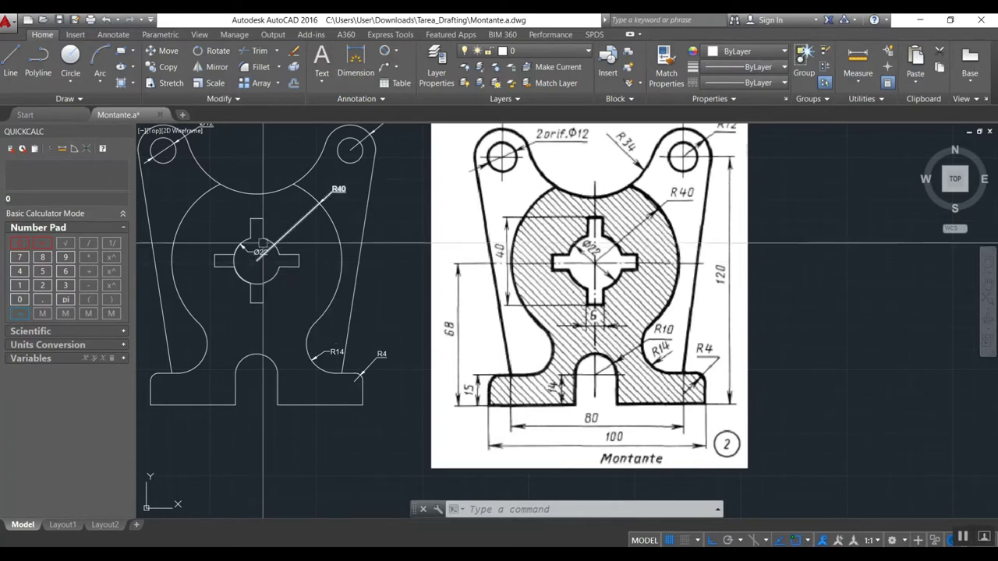
Step: Add the R34 radius dimension to the top arc between the holes
left_click(397, 53)
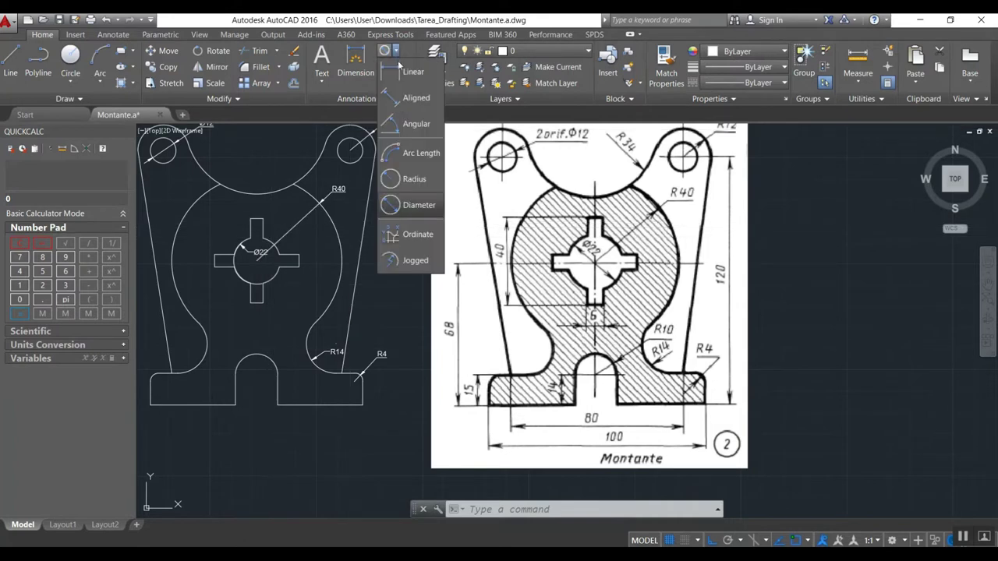
left_click(414, 179)
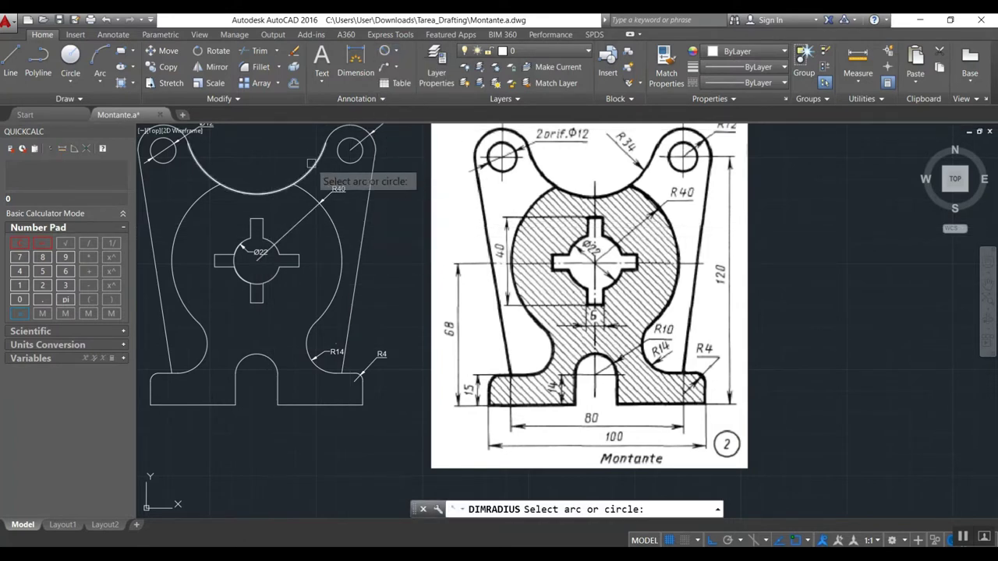
left_click(313, 173)
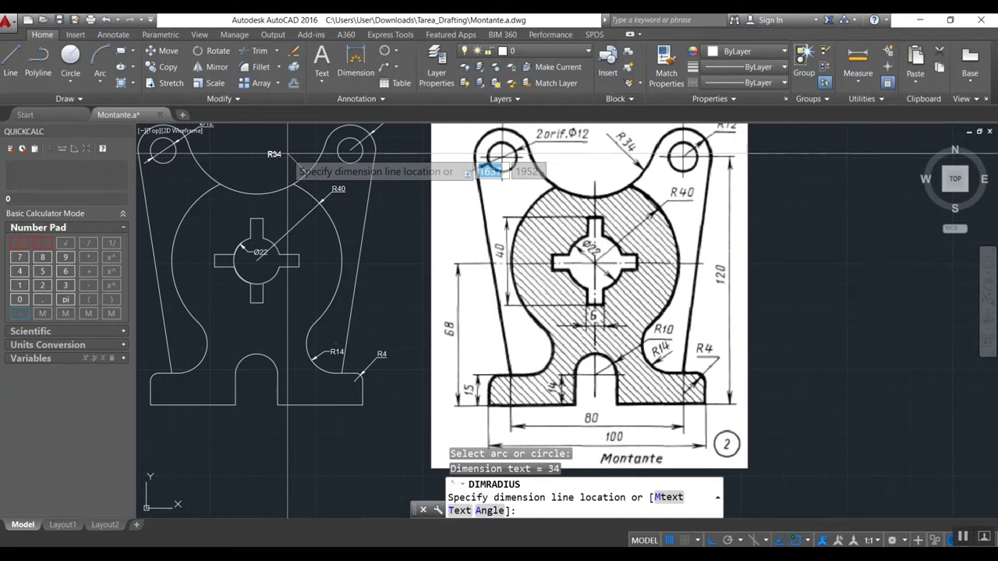
left_click(287, 158)
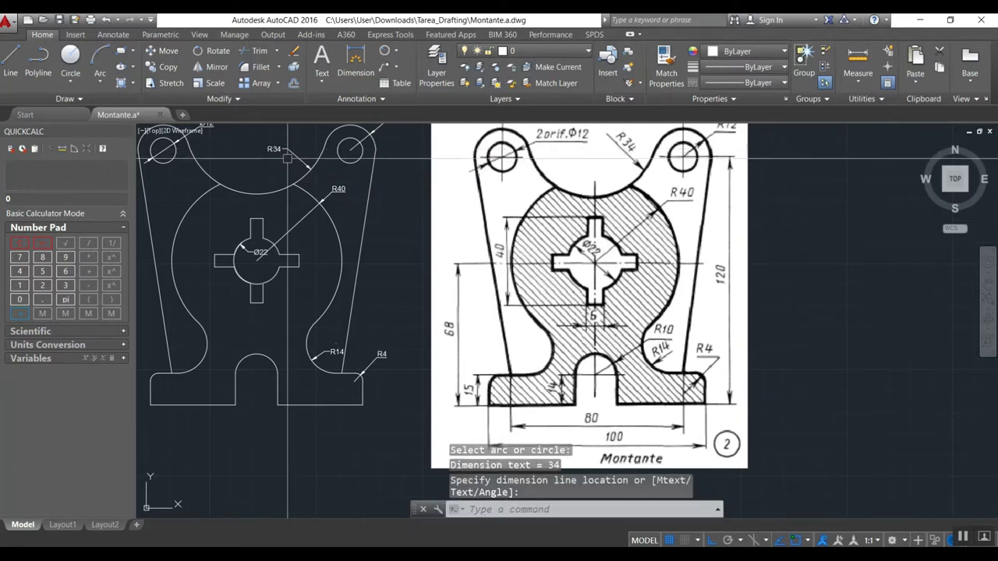
left_click(290, 247)
Step: Add the vertical 14 notch-height and 15 base-height linear dimensions with DLI
type("dli")
key("Return")
left_click(256, 375)
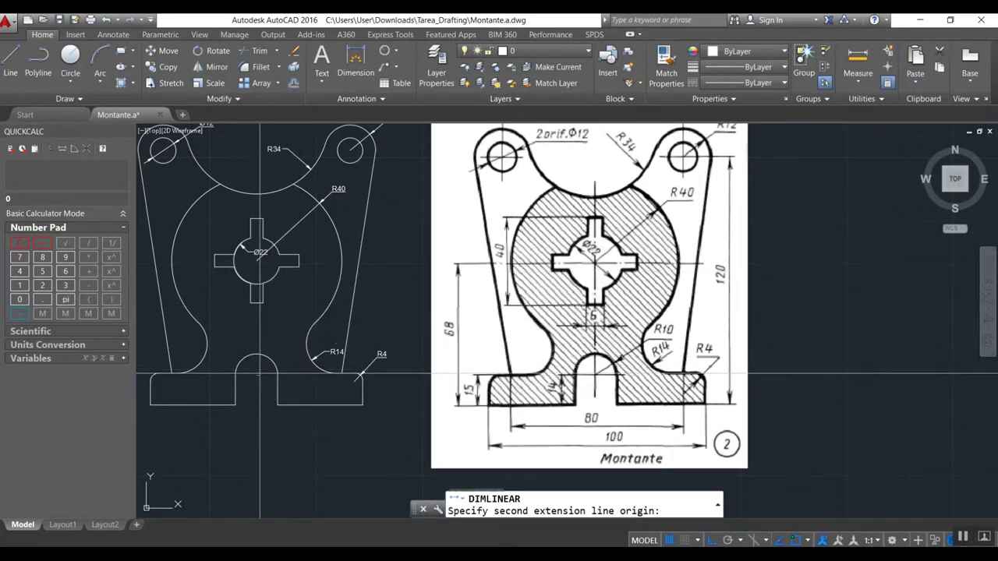
left_click(236, 404)
left_click(225, 393)
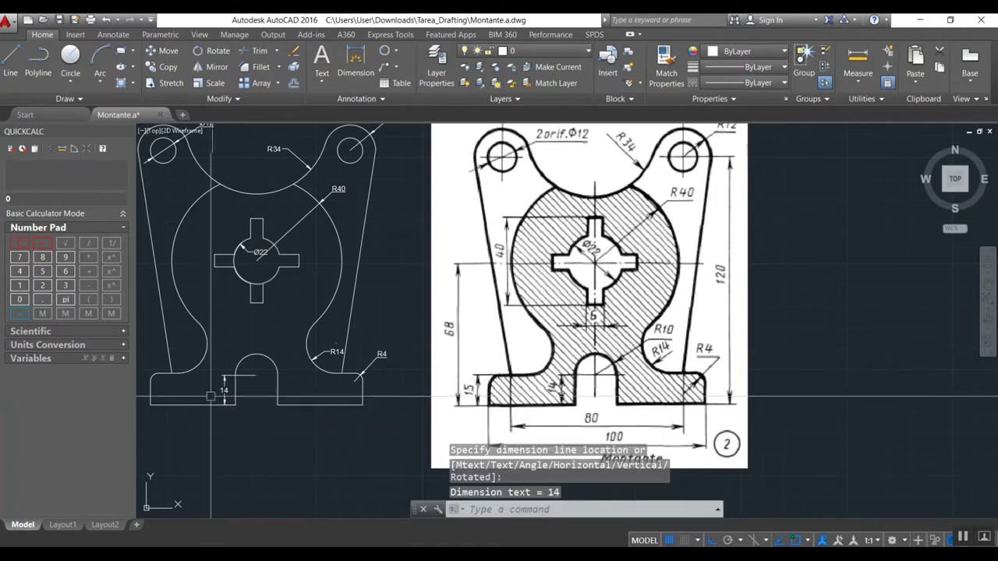
key("Return")
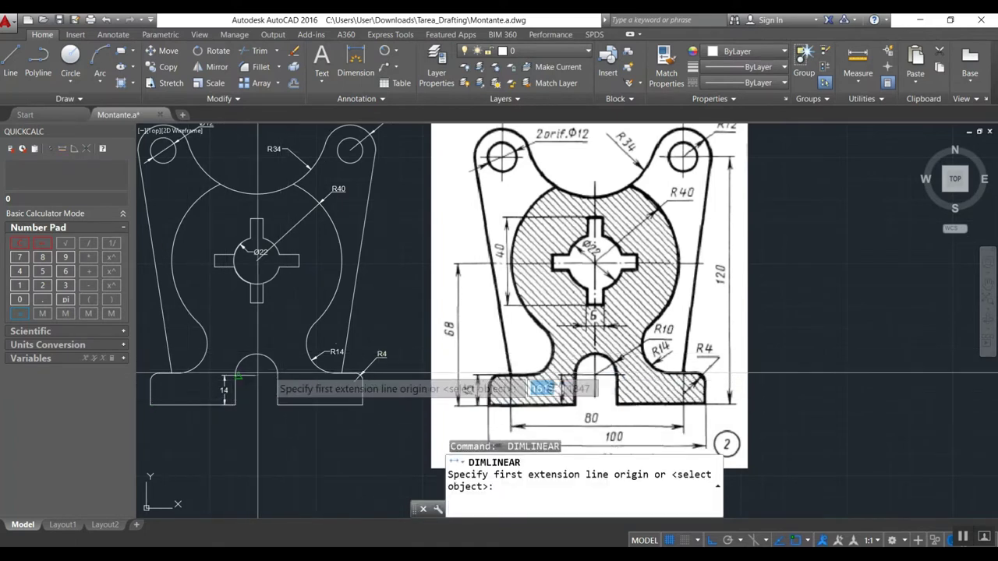
middle_click_drag(379, 355, 538, 337)
left_click(315, 378)
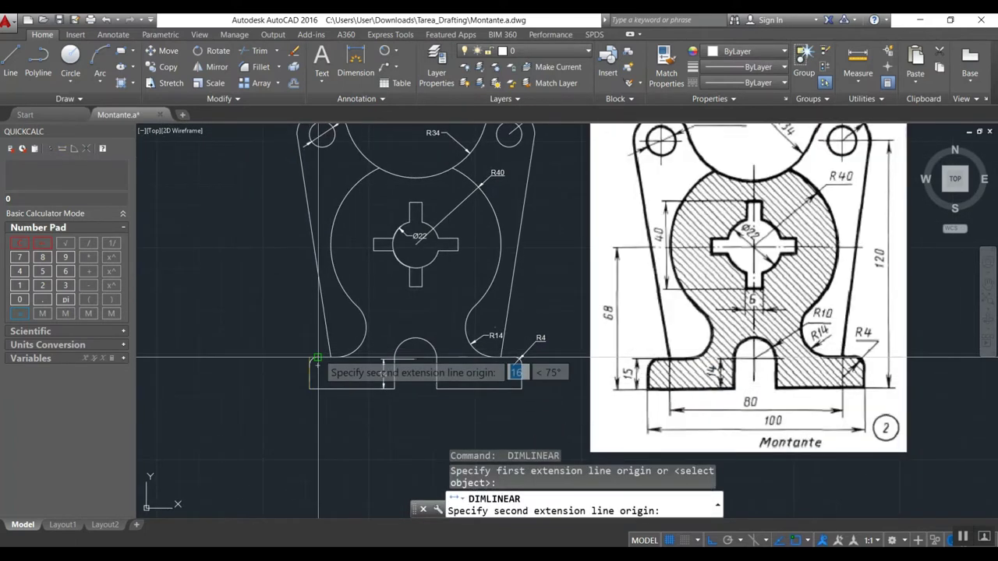
left_click(310, 359)
left_click(288, 372)
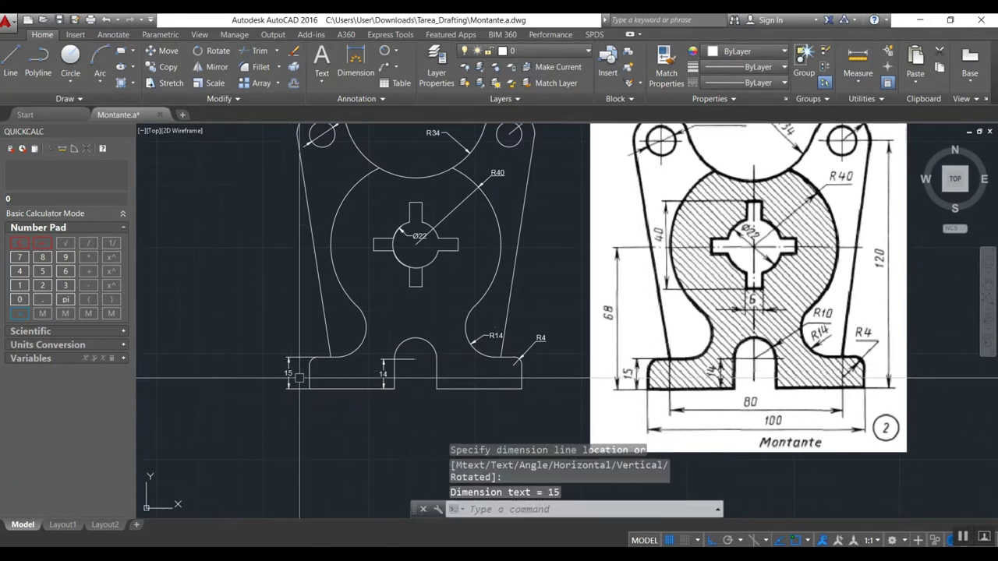
Step: Dimension 68 from the base's bottom-left corner to the Ø22 circle centre, left of the part
key("Return")
left_click(310, 387)
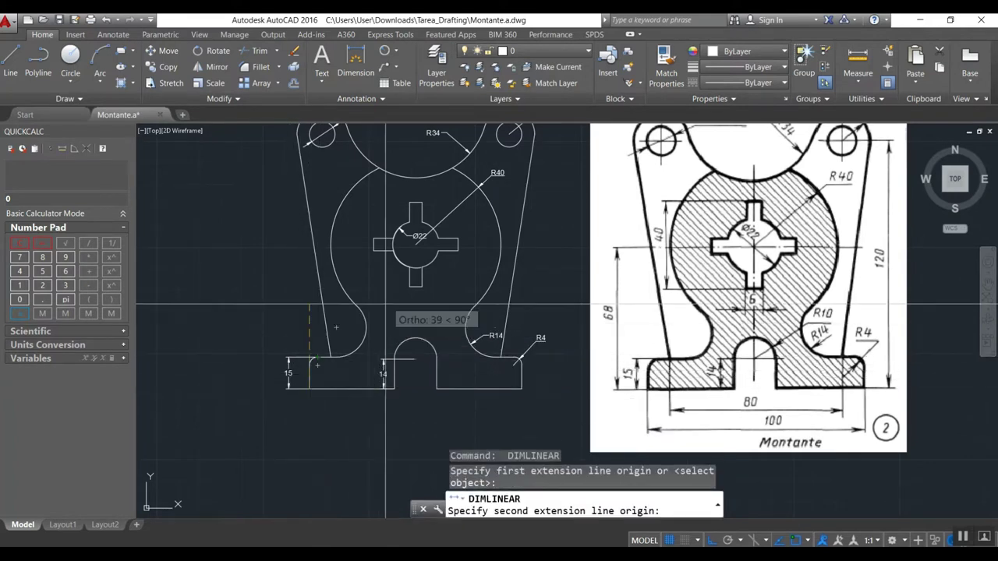
left_click(416, 244)
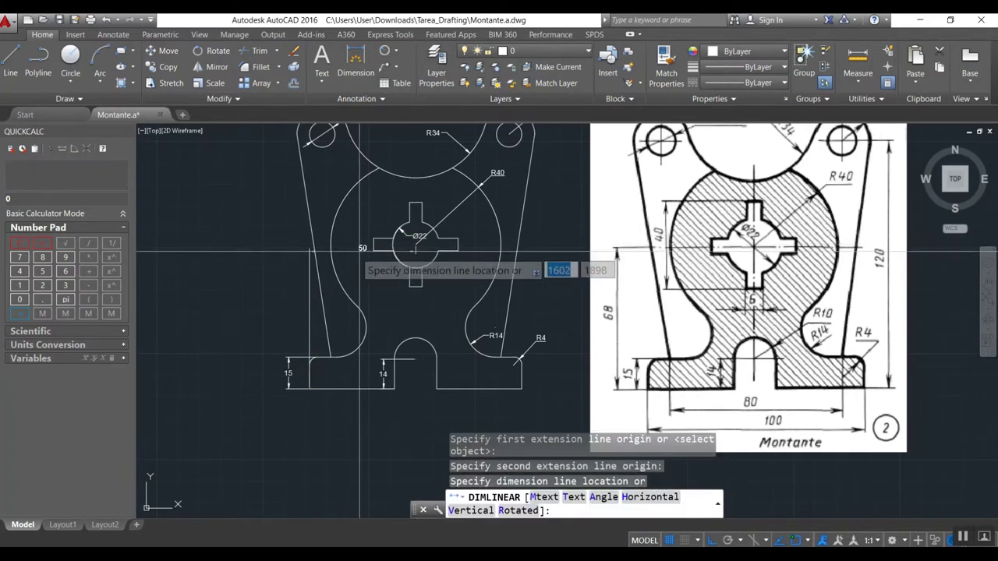
left_click(269, 278)
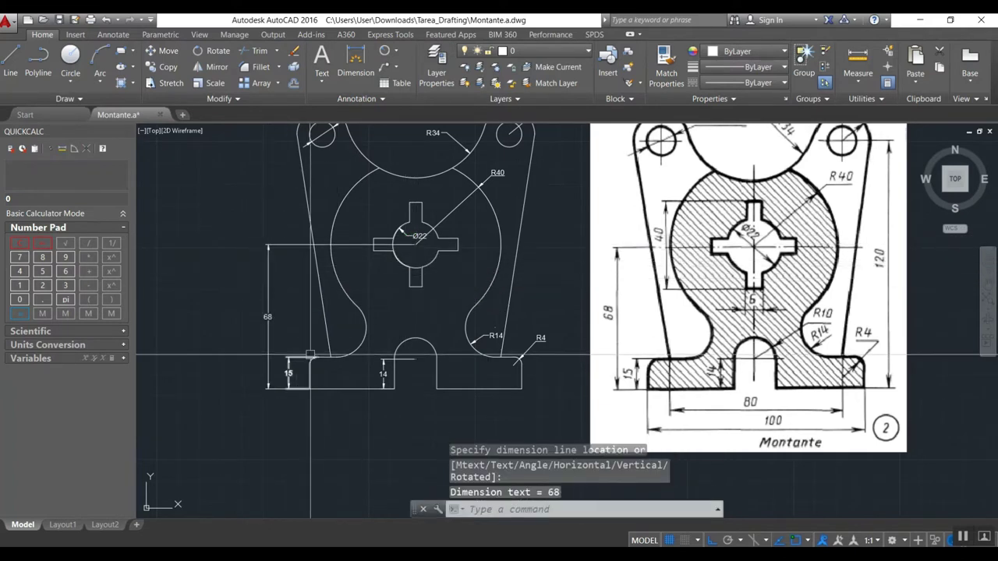
left_click(388, 243)
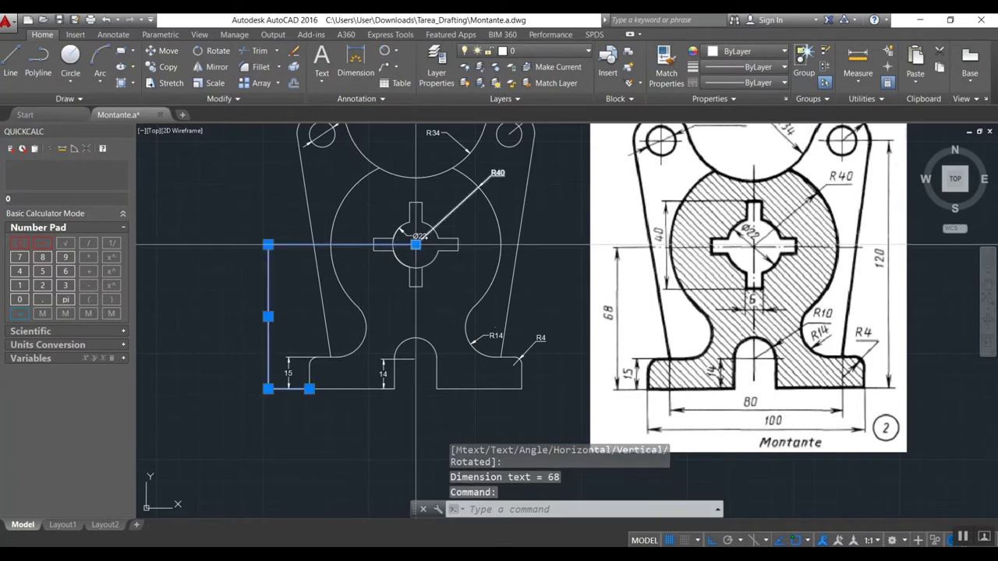
left_click(415, 244)
key("Escape")
key("Escape")
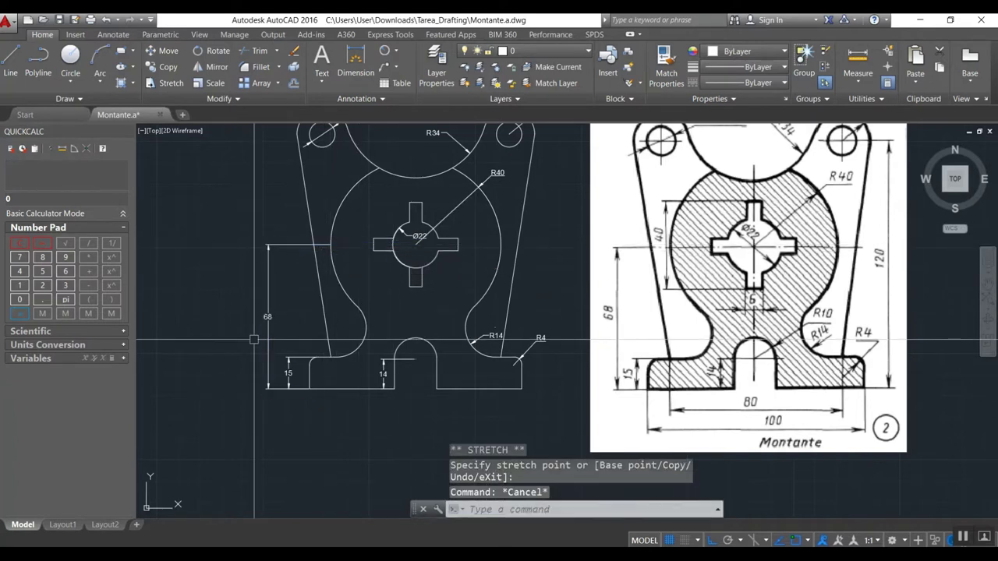
scroll(322, 244, "up", 4)
left_click(322, 248)
left_click(344, 248)
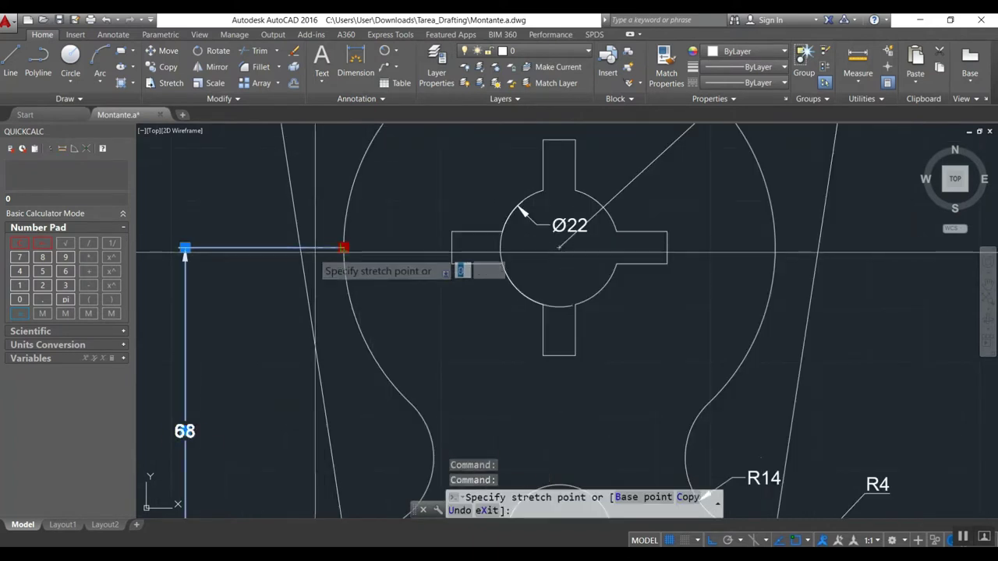
key("Escape")
scroll(312, 279, "down", 4)
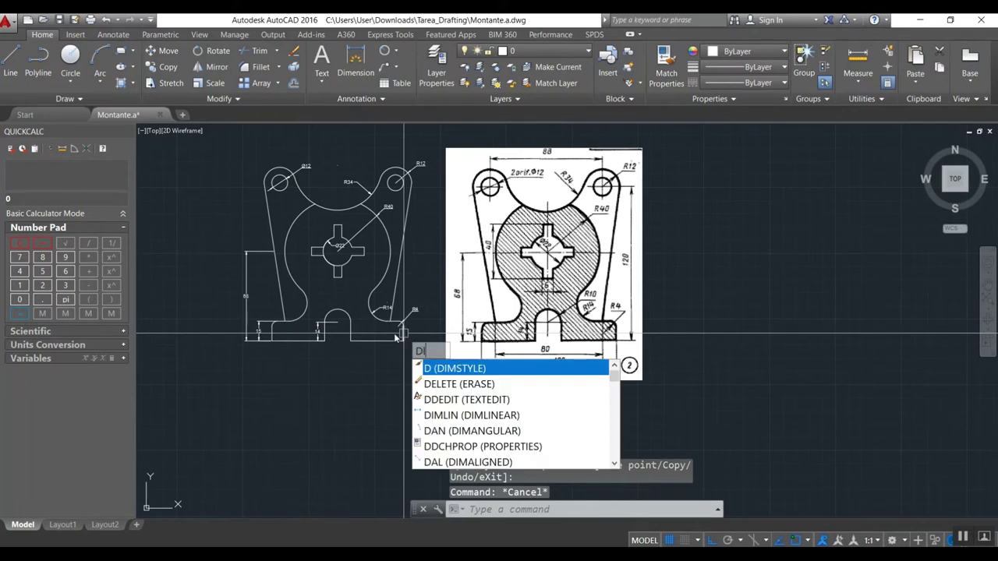
Step: Add the 120 overall height on the right and the 88 span between hole centres
type("li")
key("Return")
left_click(403, 341)
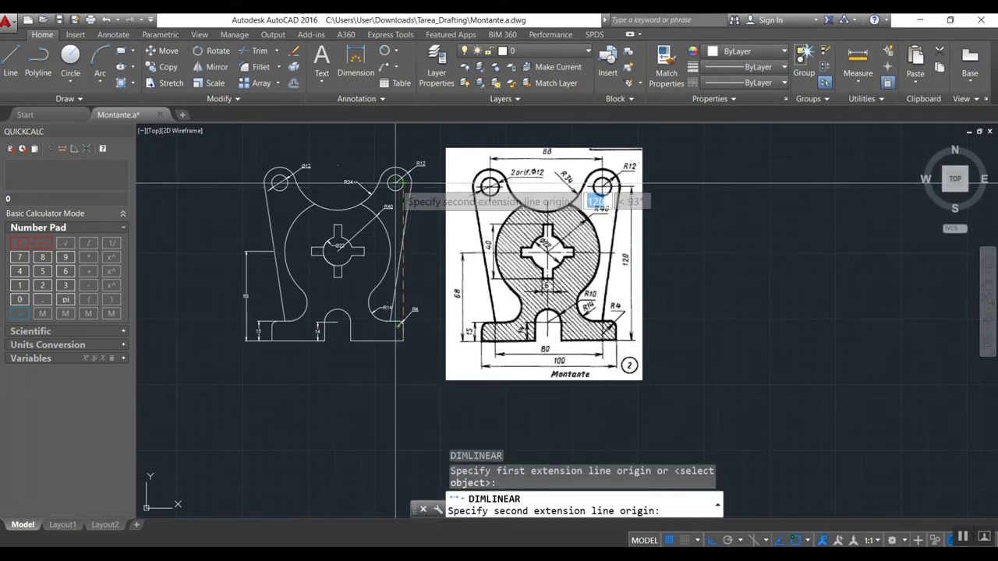
left_click(400, 183)
left_click(424, 273)
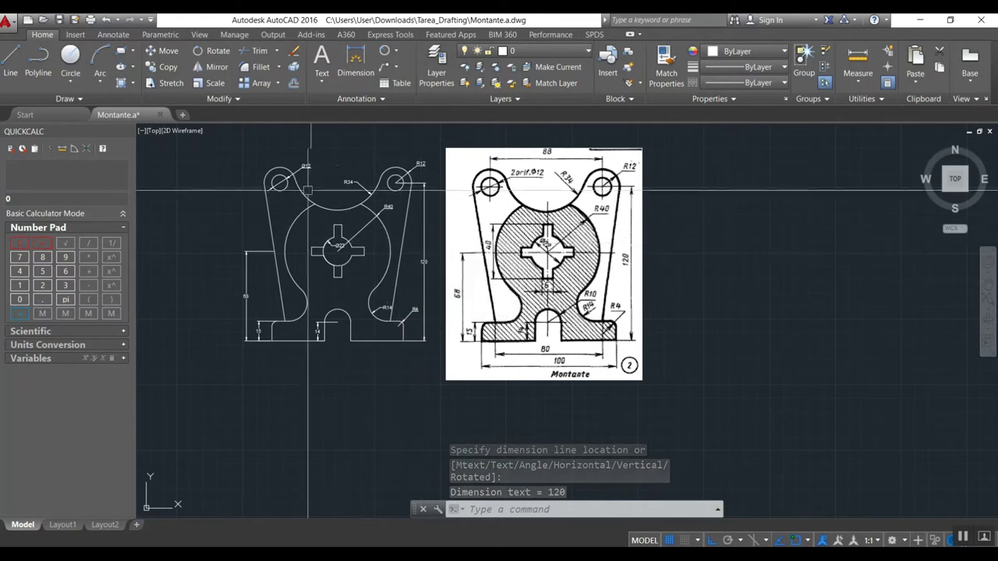
key("Return")
scroll(279, 182, "up", 6)
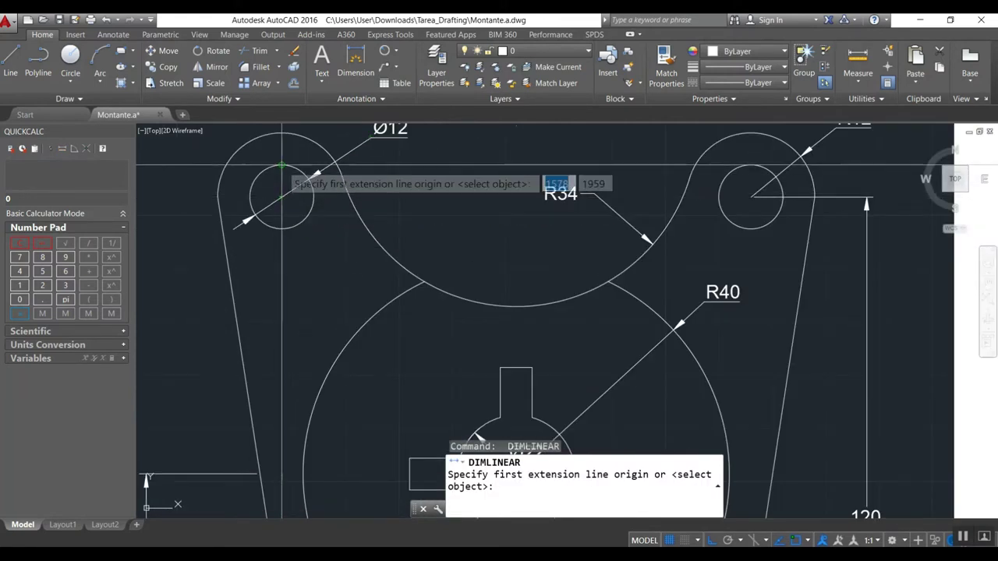
left_click(282, 166)
scroll(281, 166, "down", 5)
left_click(427, 201)
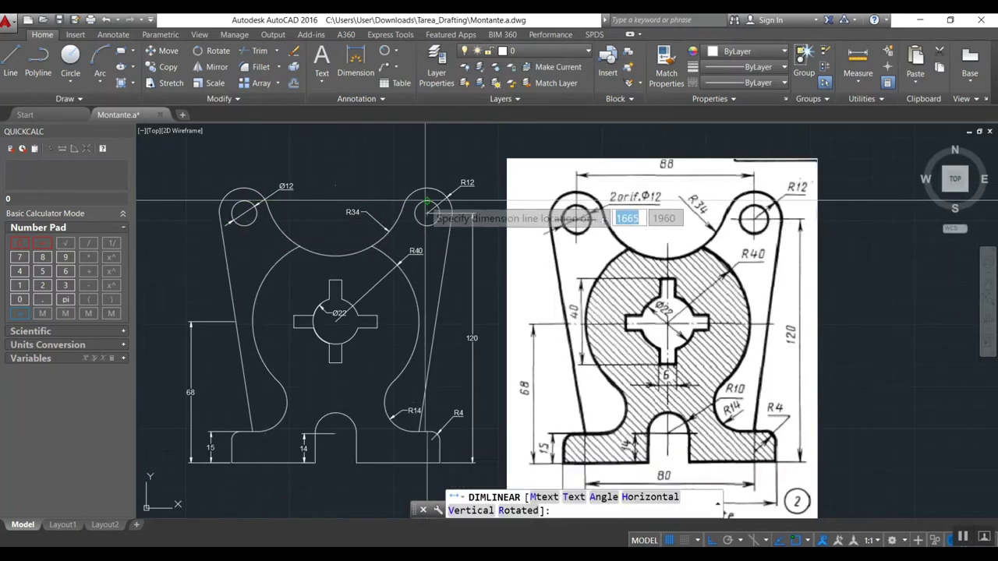
left_click(339, 166)
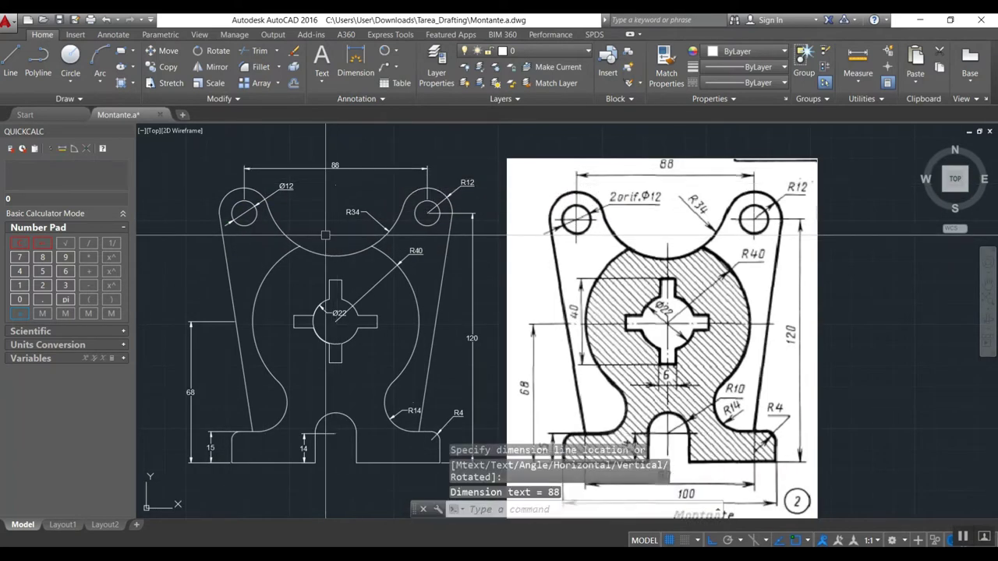
scroll(325, 234, "down", 2)
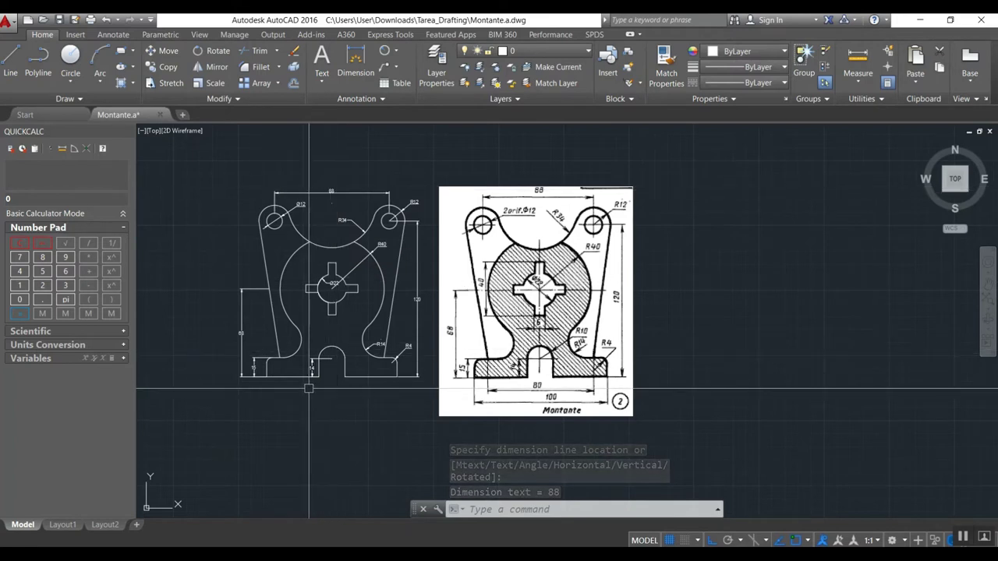
Step: Add the 80 and 100 horizontal dimensions below the base
key("Return")
left_click(331, 359)
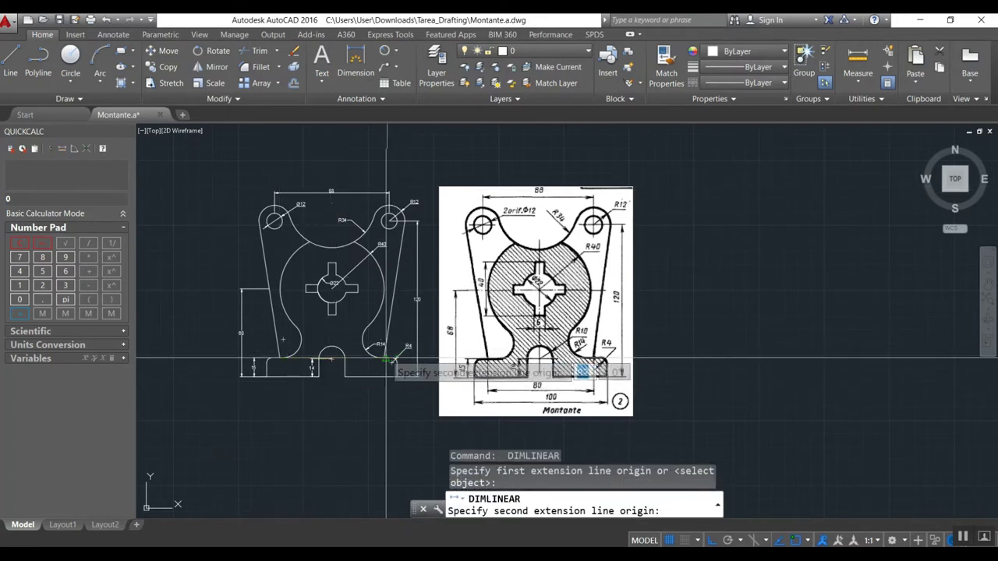
left_click(385, 359)
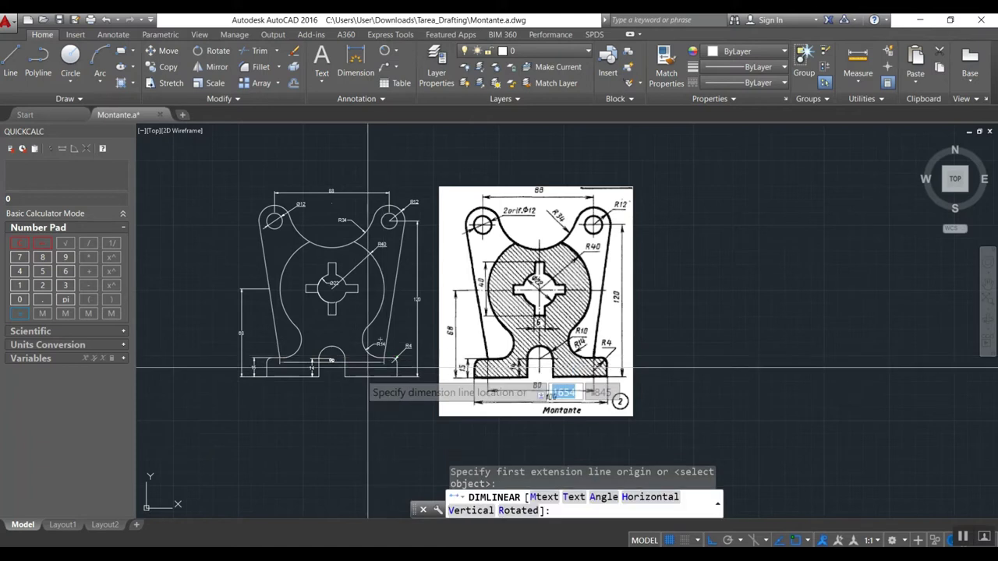
left_click(329, 390)
key("Return")
left_click(267, 378)
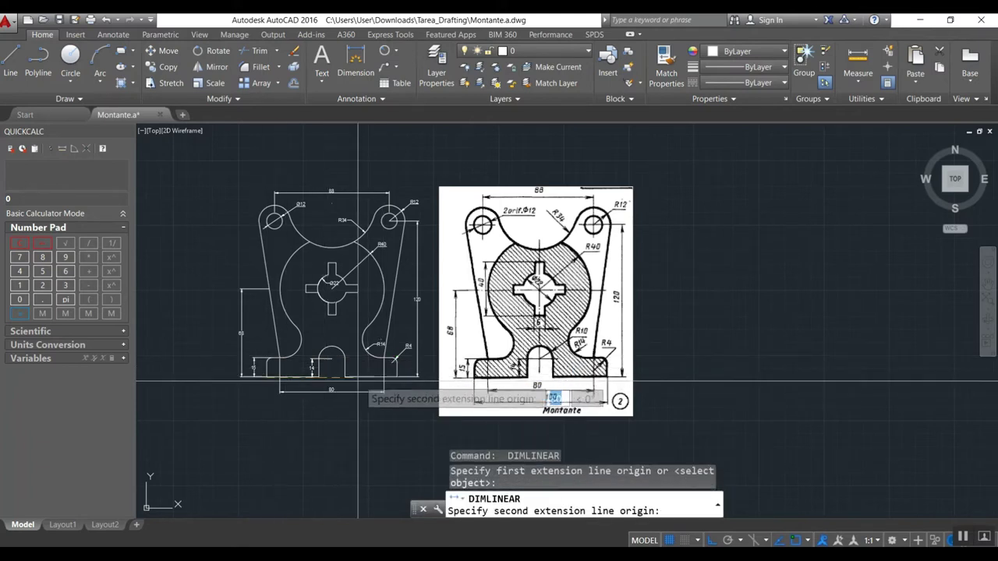
left_click(417, 377)
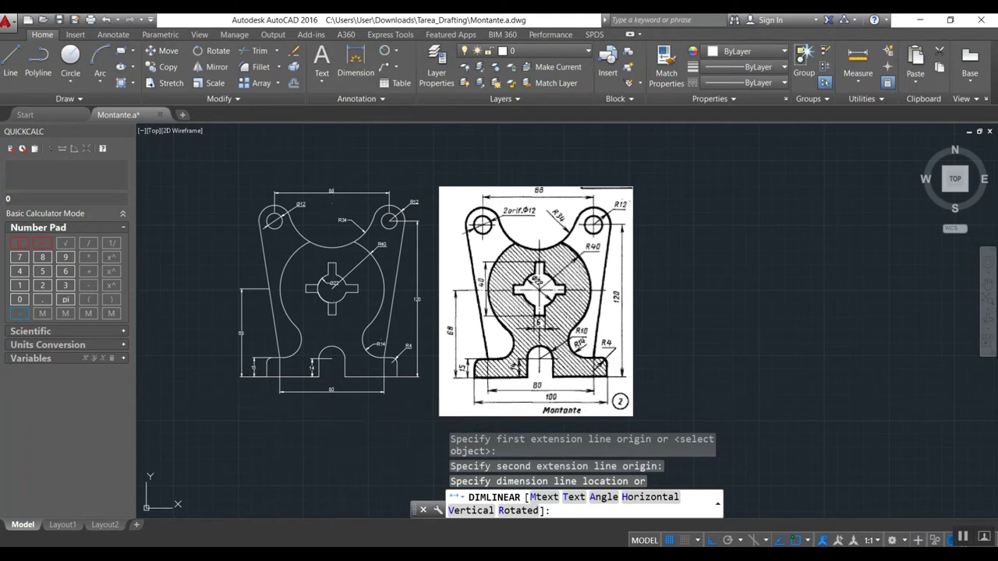
left_click(334, 402)
scroll(334, 404, "up", 3)
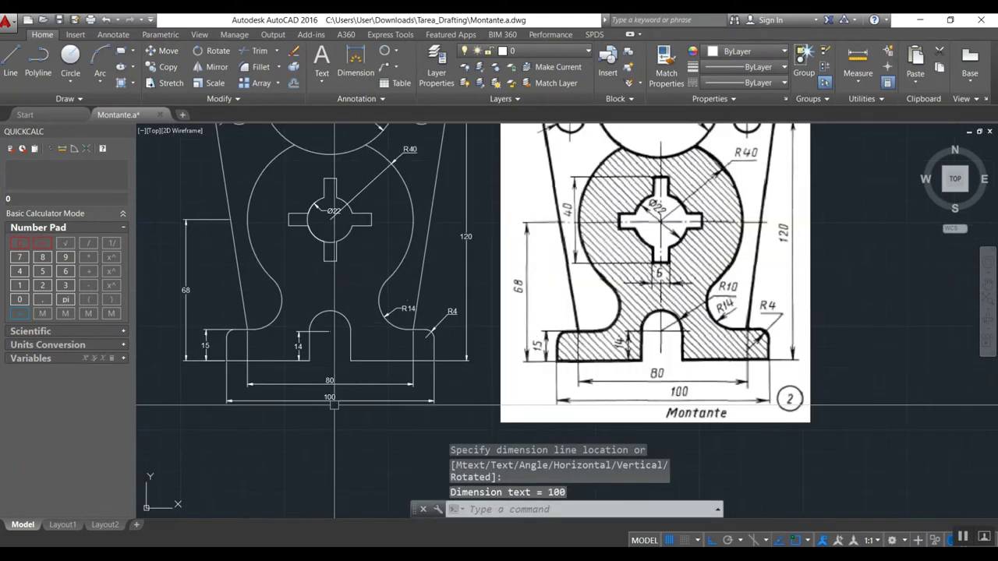
scroll(350, 399, "down", 3)
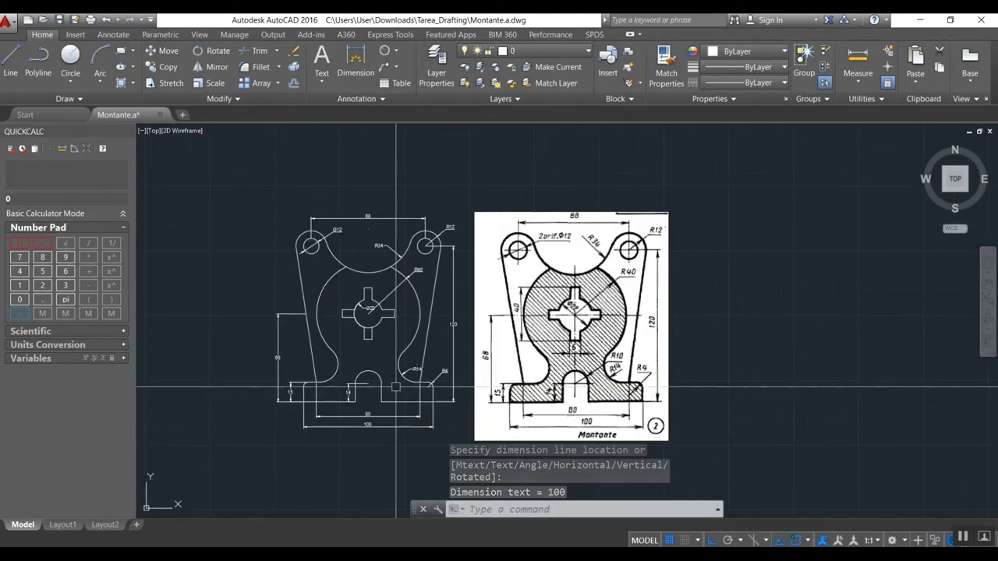
scroll(376, 275, "up", 4)
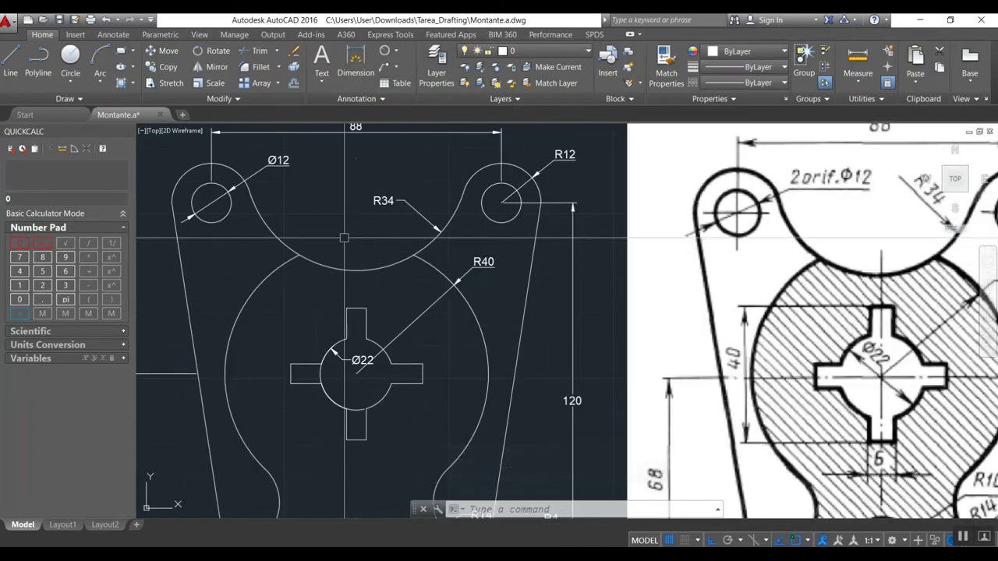
scroll(344, 238, "down", 3)
scroll(282, 166, "up", 3)
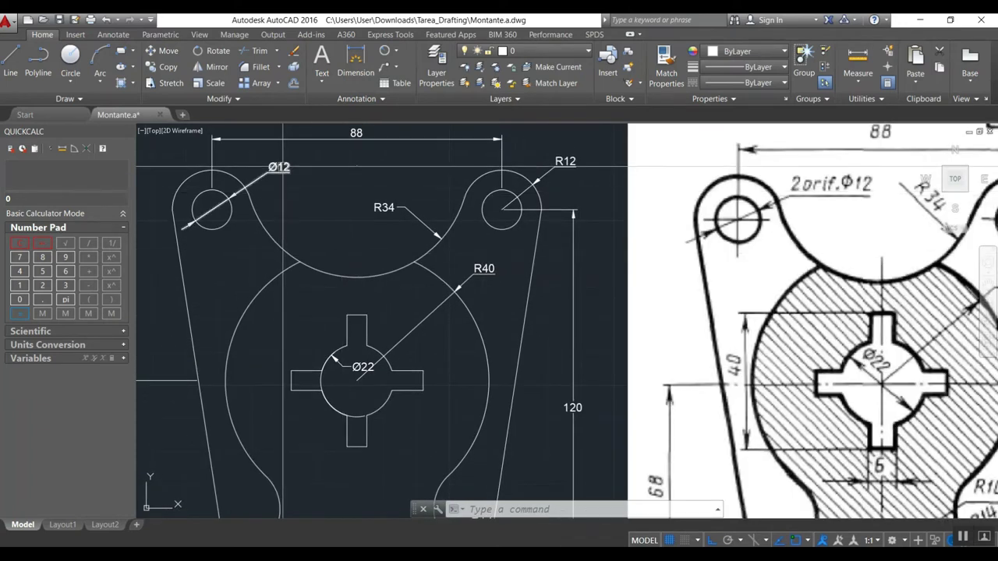
Step: Edit the upper-left hole's Ø12 dimension text so it reads '2 orif.Ø12'
double_click(277, 168)
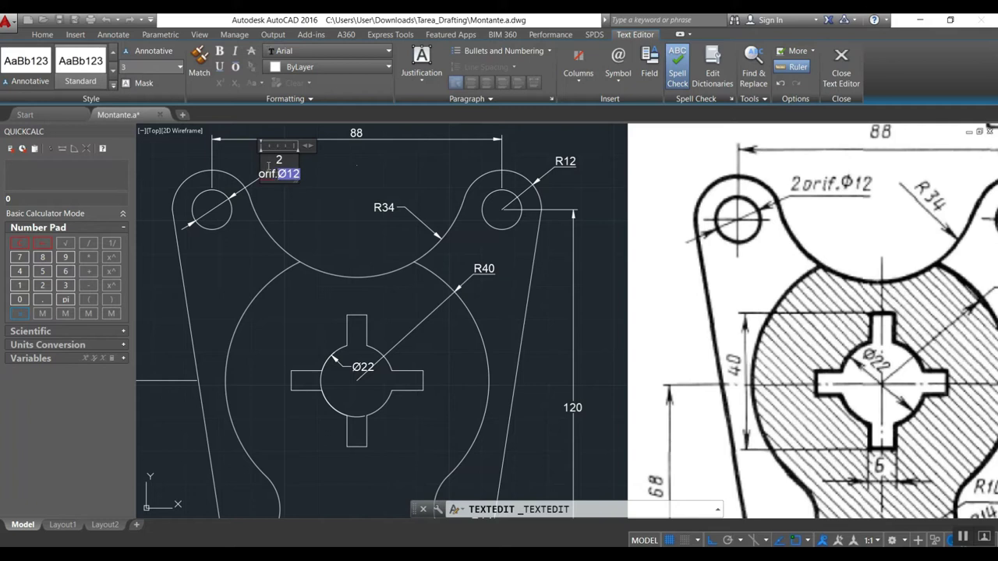
left_click(326, 190)
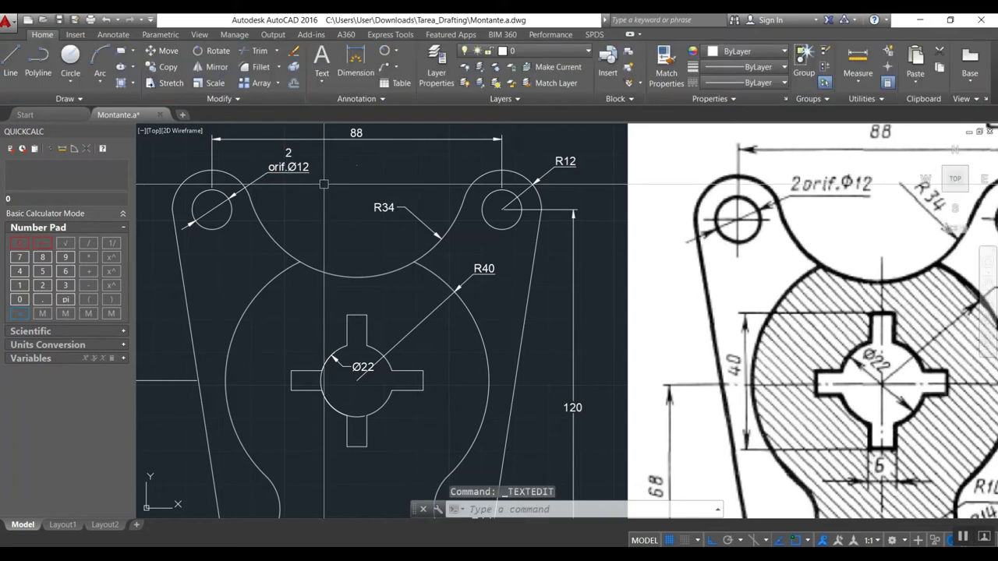
scroll(289, 182, "down", 2)
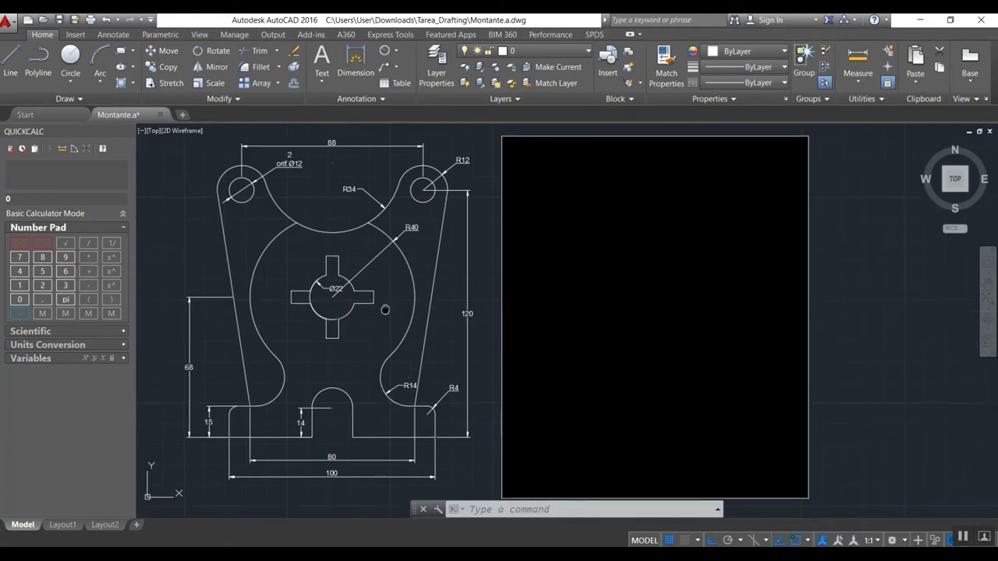
Step: Place single-line text 'Montante' at height 3 below the bracket drawing
middle_click_drag(546, 342, 547, 325)
type("dt")
key("Down")
key("Return")
left_click(439, 489)
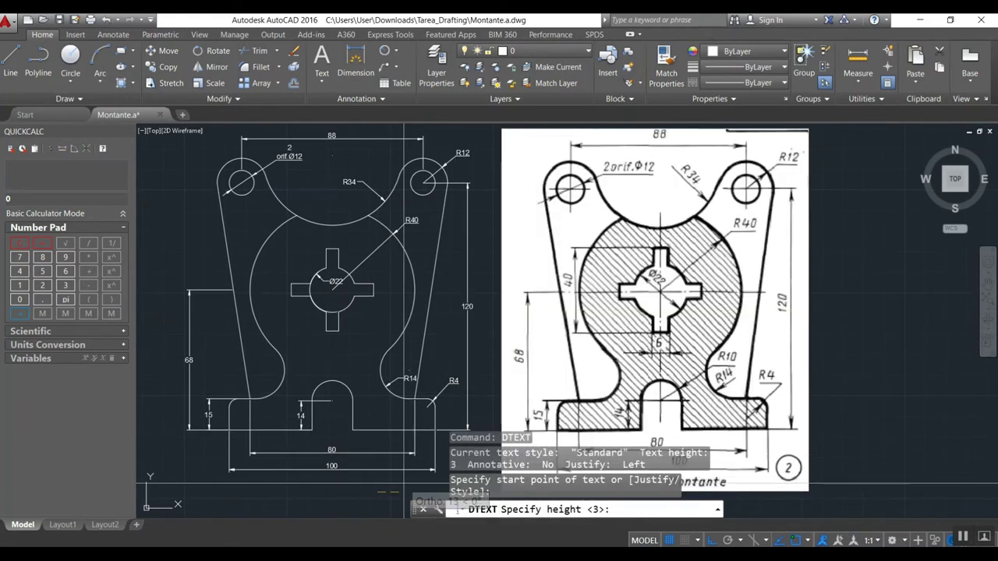
key("Return")
key("Return")
type("MONTA")
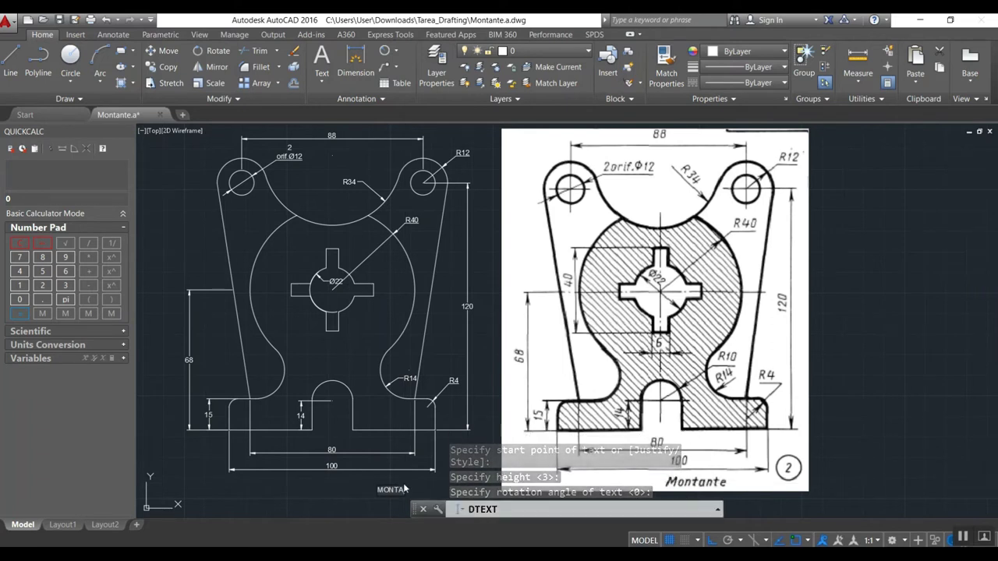
key("BackSpace")
key("BackSpace")
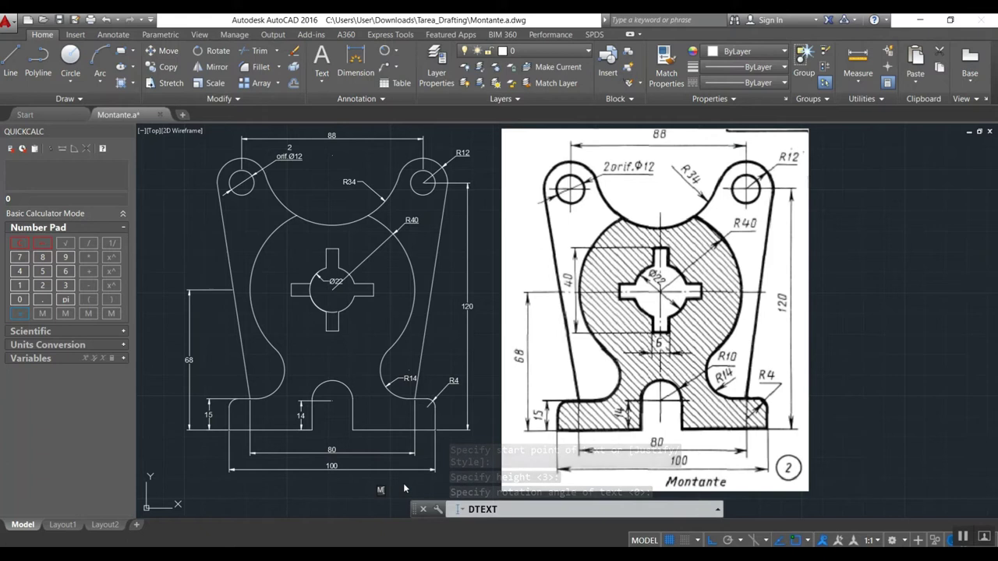
type("ontante")
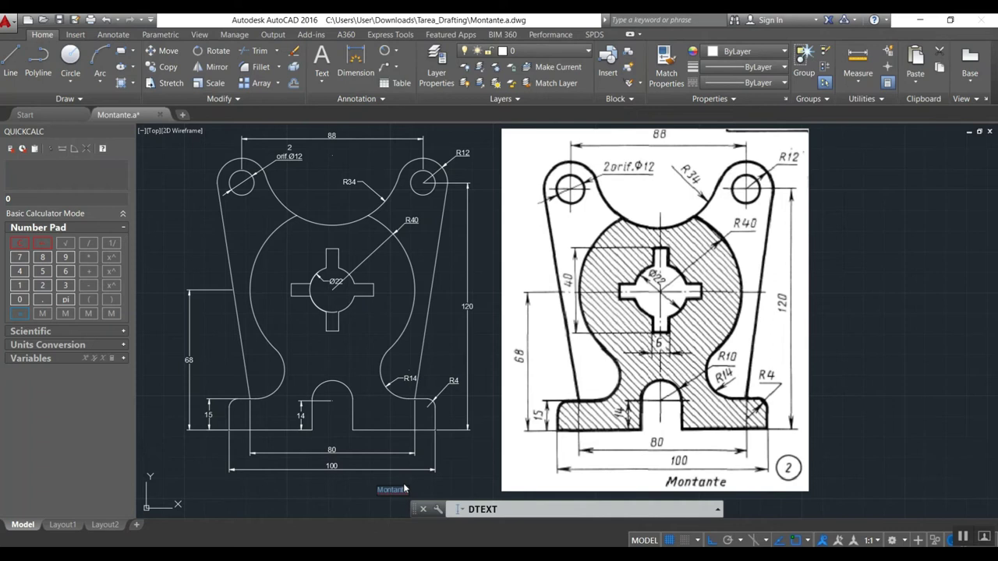
key("Return")
key("Return")
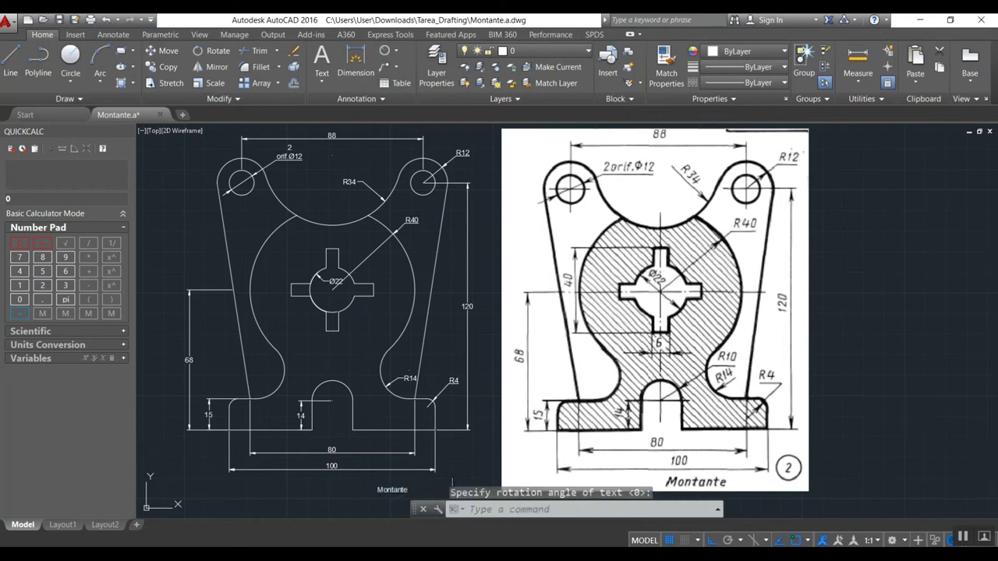
Step: Reopen the Montante title to check it, leaving it unchanged
scroll(405, 491, "up", 1)
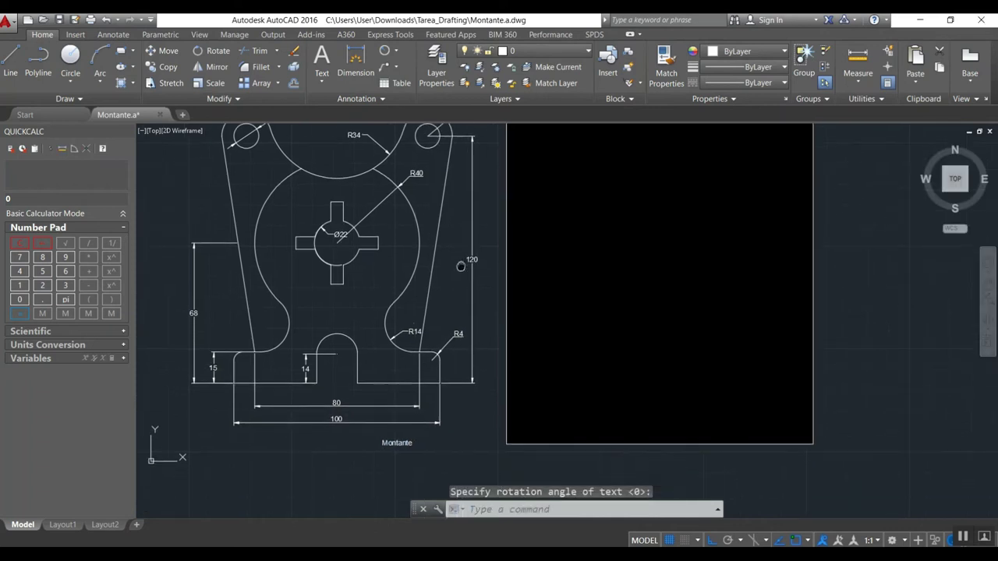
scroll(374, 467, "up", 4)
double_click(405, 430)
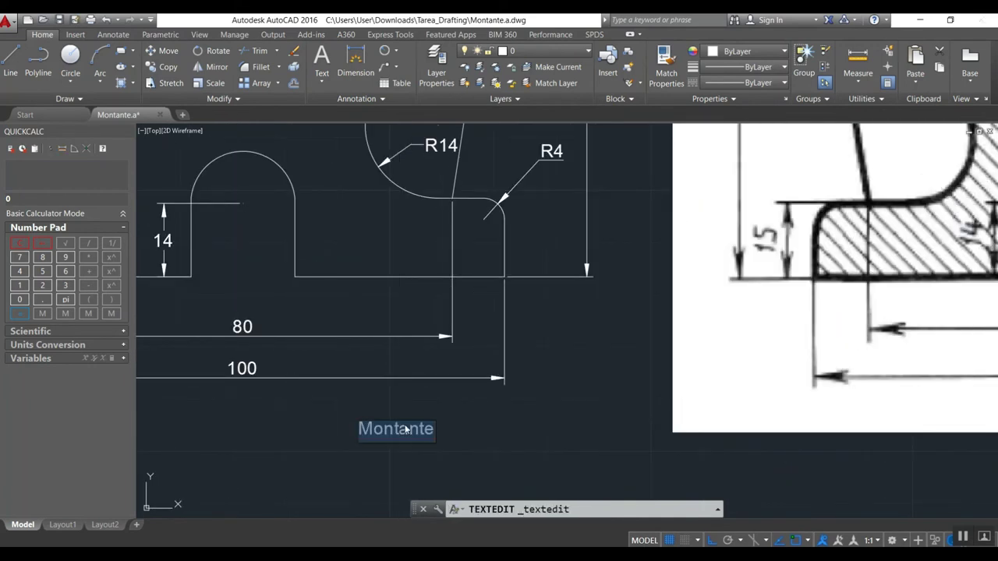
key("Escape")
scroll(382, 397, "down", 3)
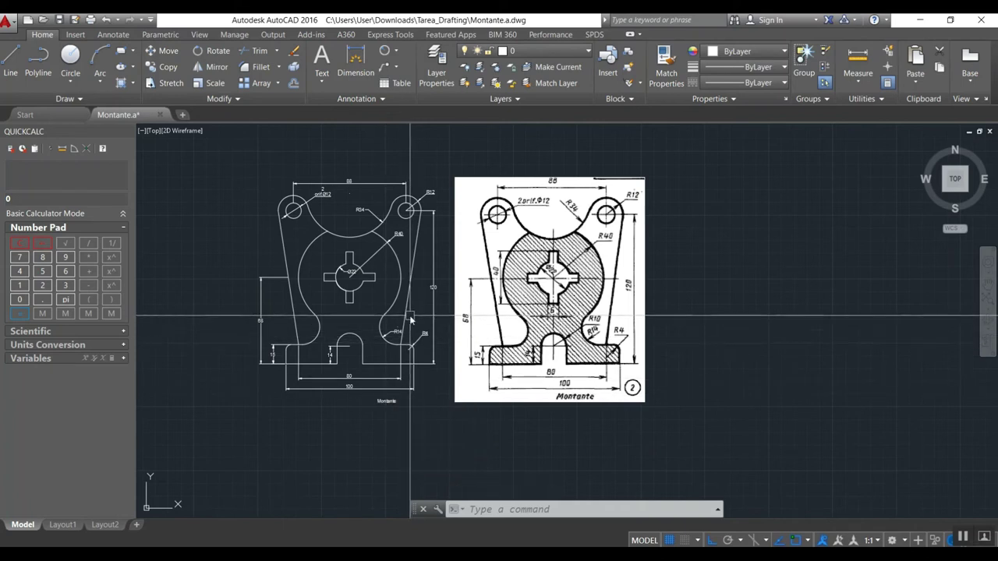
type("z")
key("Return")
type("e")
key("Return")
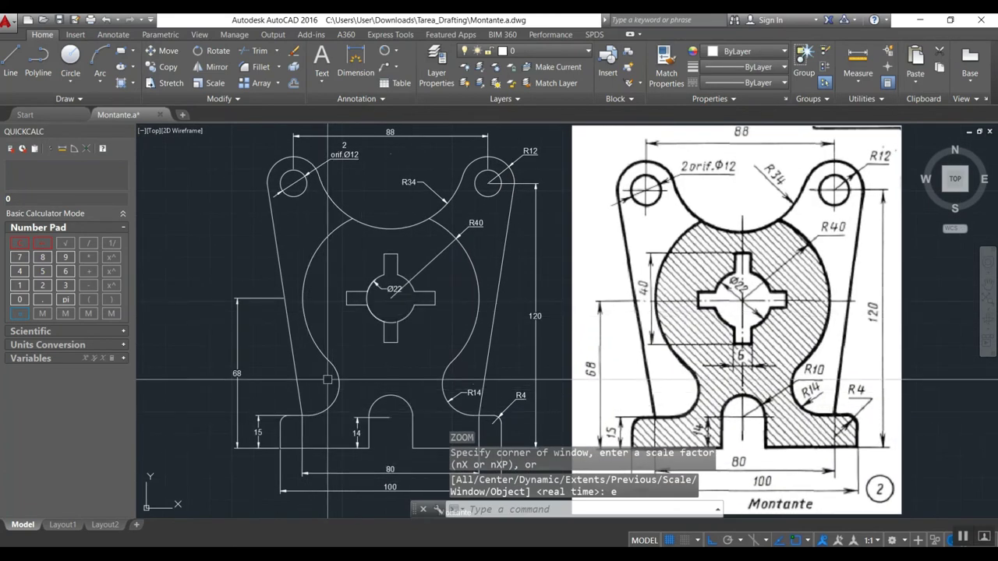
type("bh")
key("Return")
left_click(368, 368)
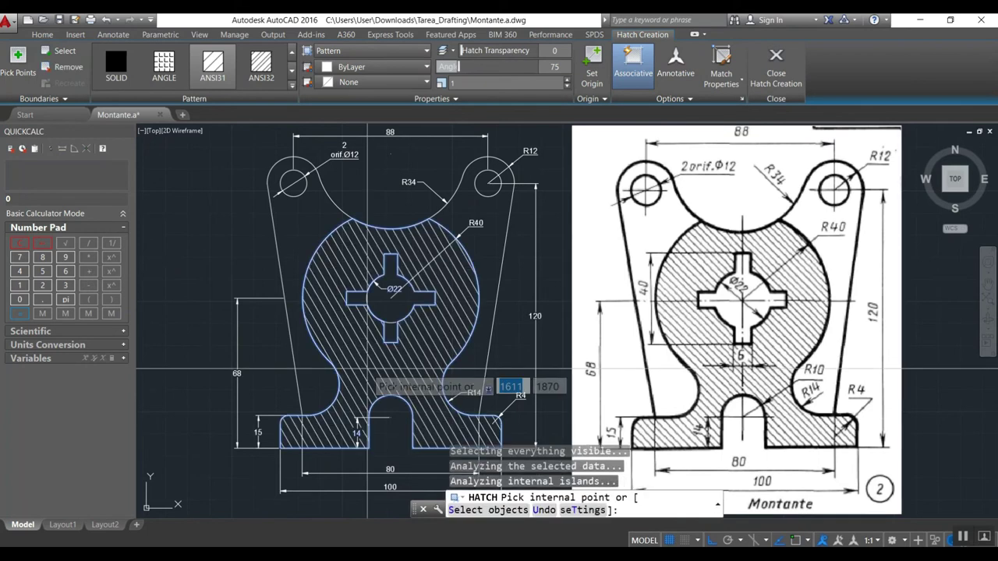
key("Return")
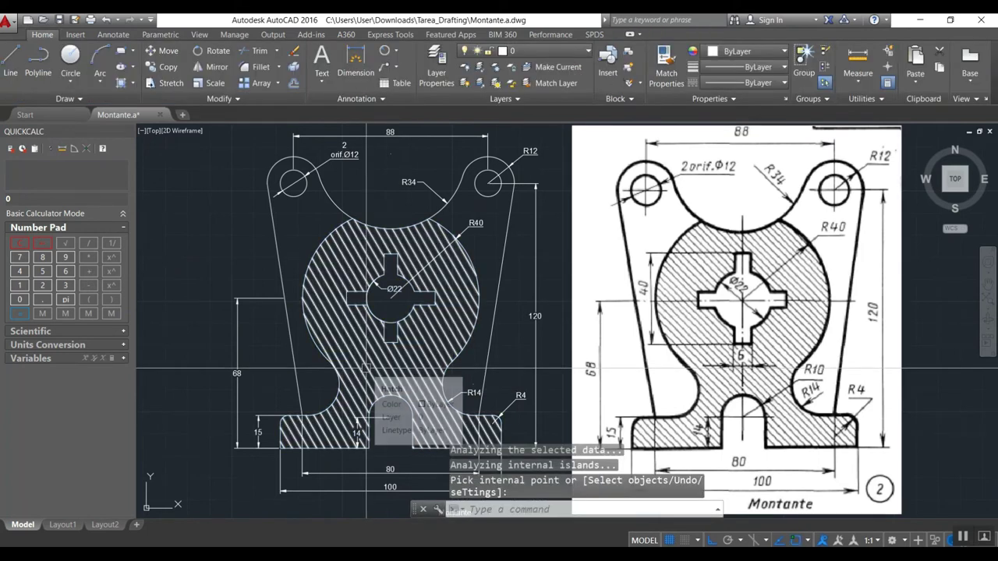
left_click(378, 362)
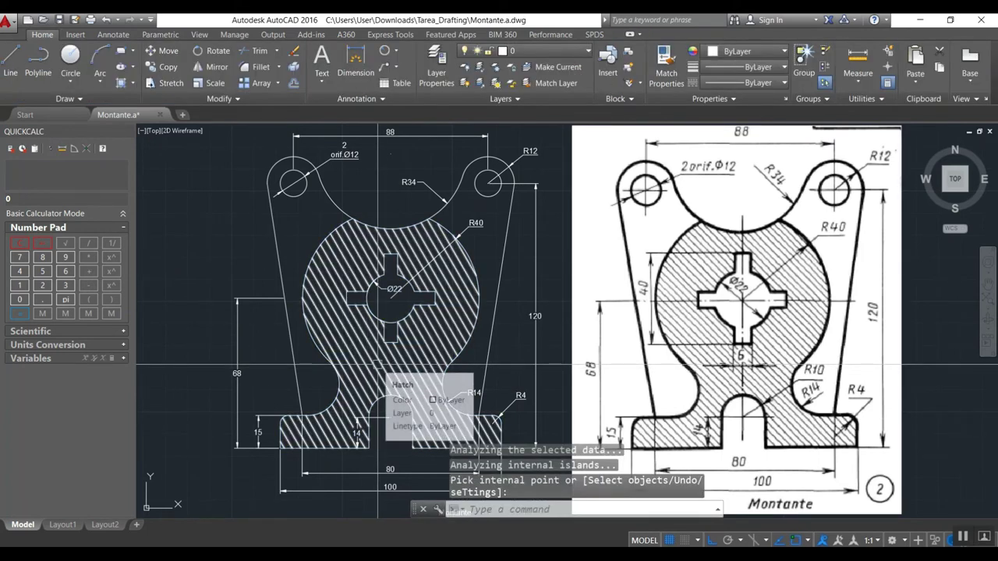
key("Delete")
type("dli")
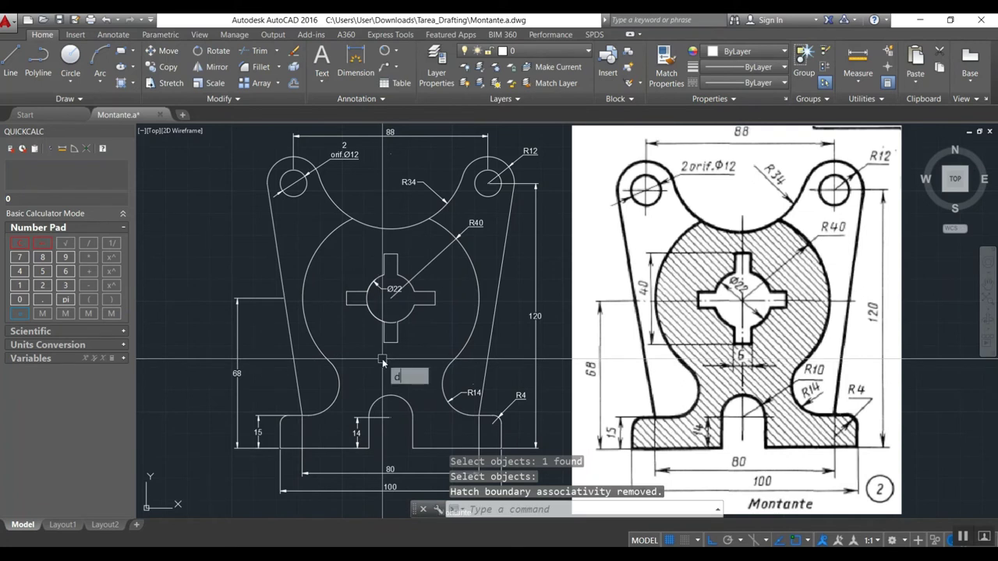
key("Return")
Step: Dimension the cross slot's width as 6, placed below the slot
left_click(396, 345)
left_click(384, 343)
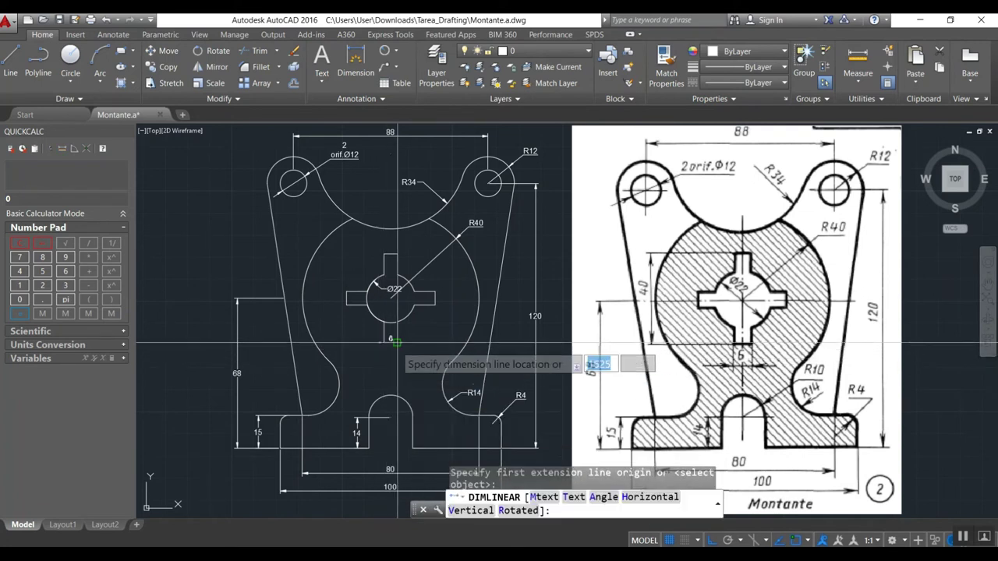
left_click(386, 361)
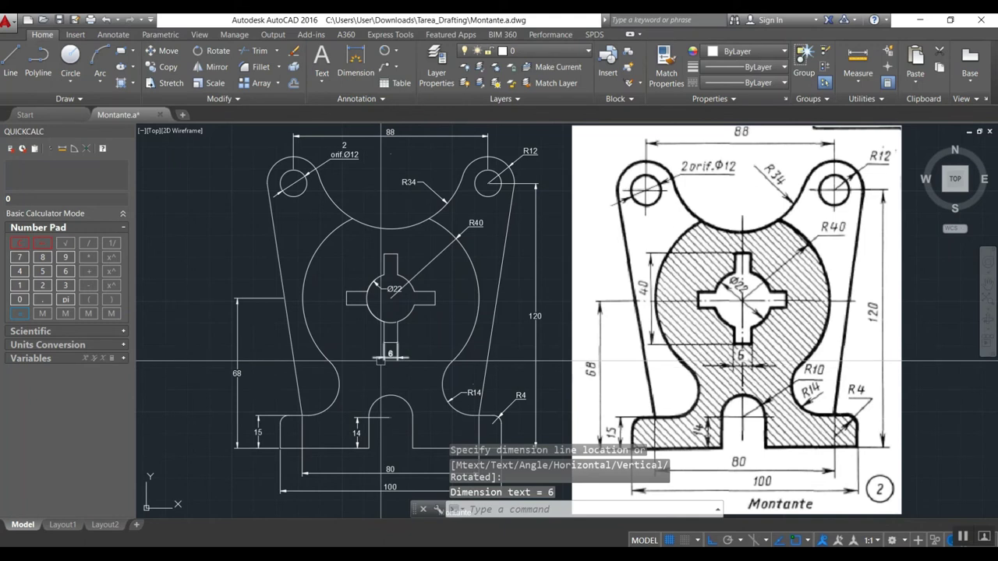
Step: Add a vertical 40 dimension to the left of the central hole
key("Return")
left_click(384, 255)
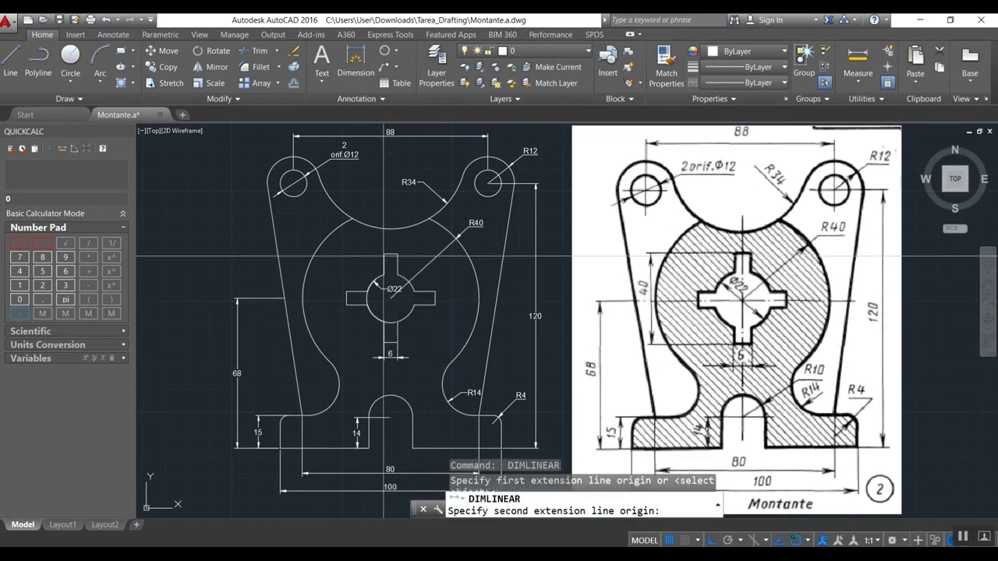
left_click(383, 343)
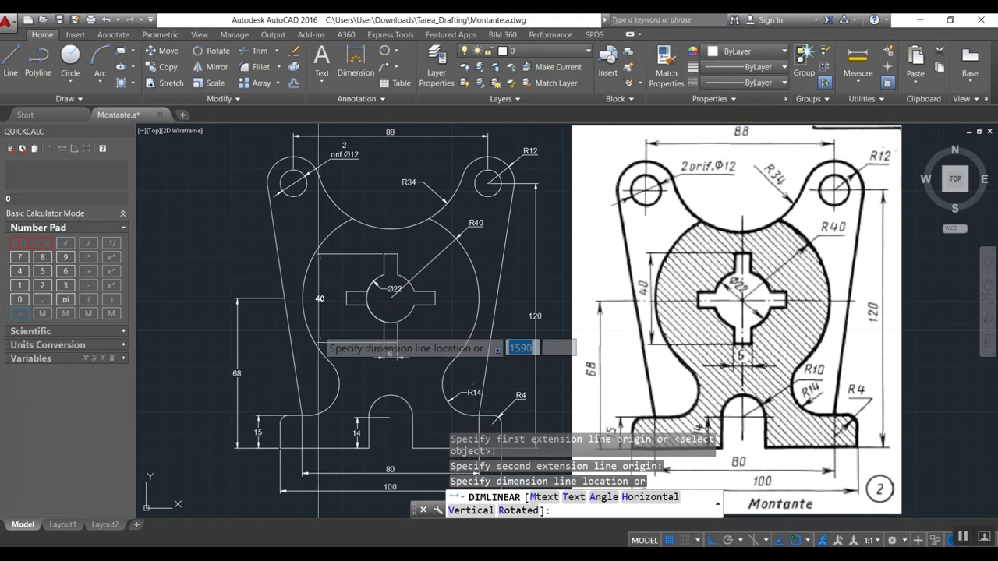
scroll(292, 357, "up", 5)
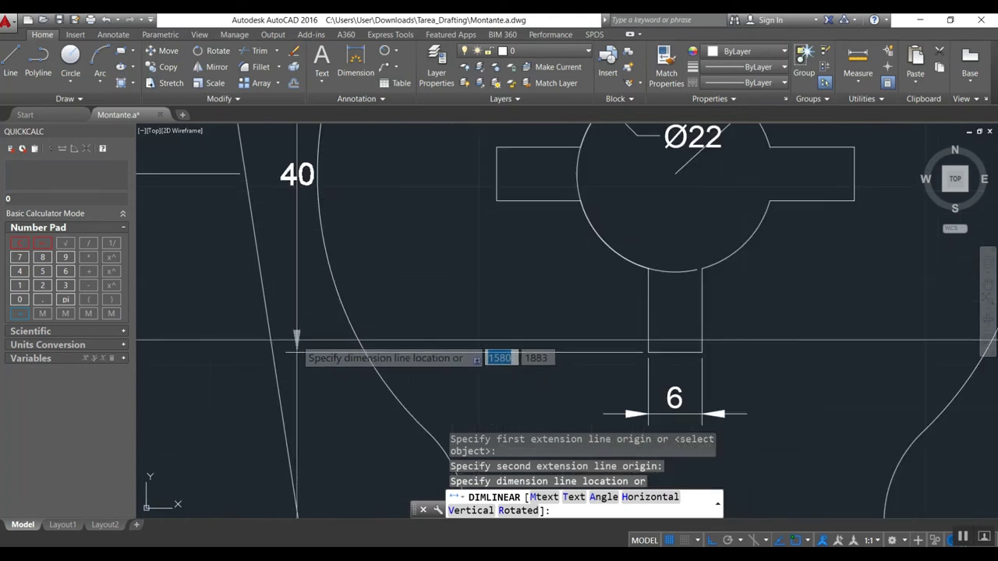
left_click(289, 338)
scroll(241, 361, "down", 4)
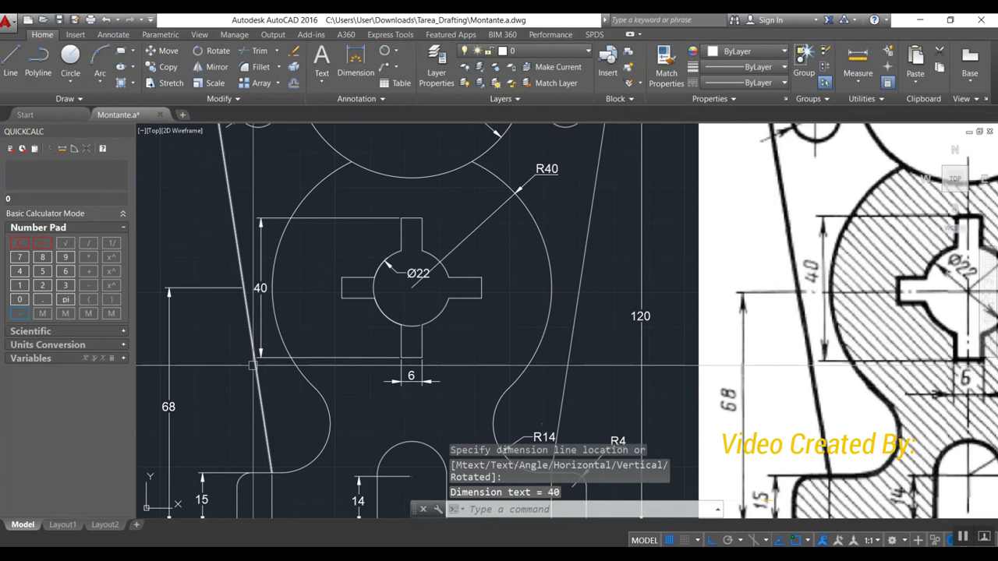
scroll(247, 363, "down", 2)
Step: Zoom to extents, fill the central region with diagonal hatching, and save with Ctrl+S
type("z")
key("Return")
type("e")
key("Return")
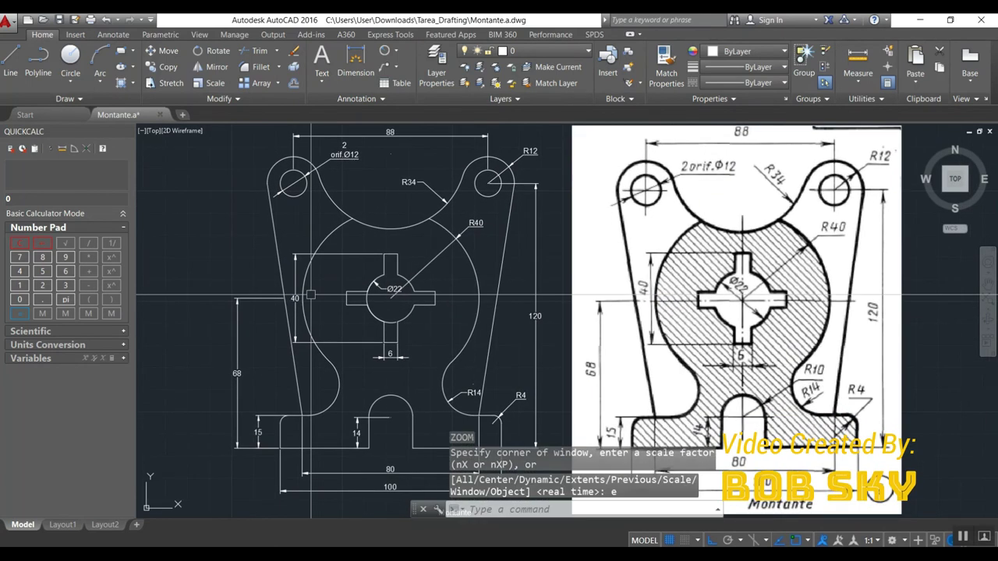
type("h")
key("Return")
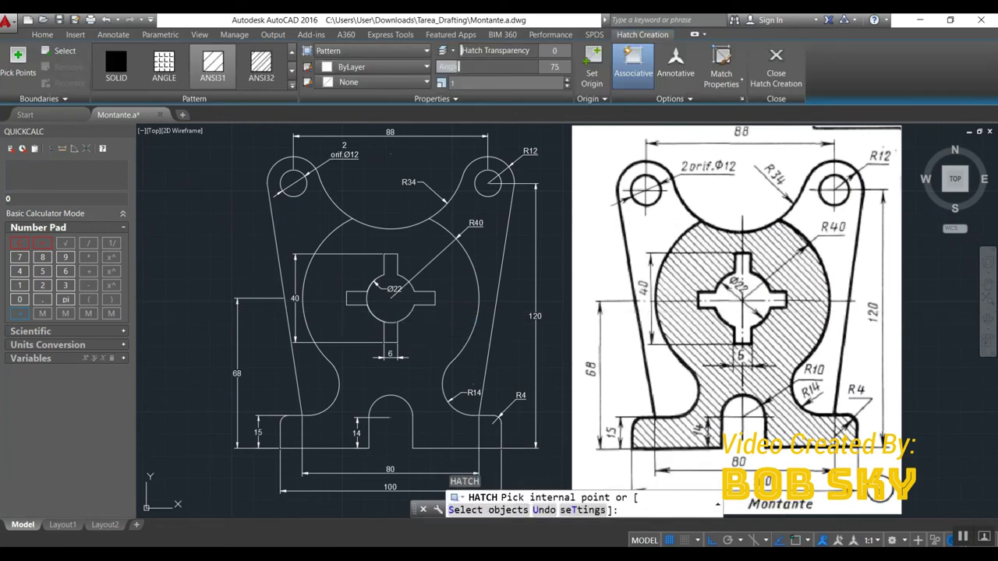
left_click(335, 315)
key("Return")
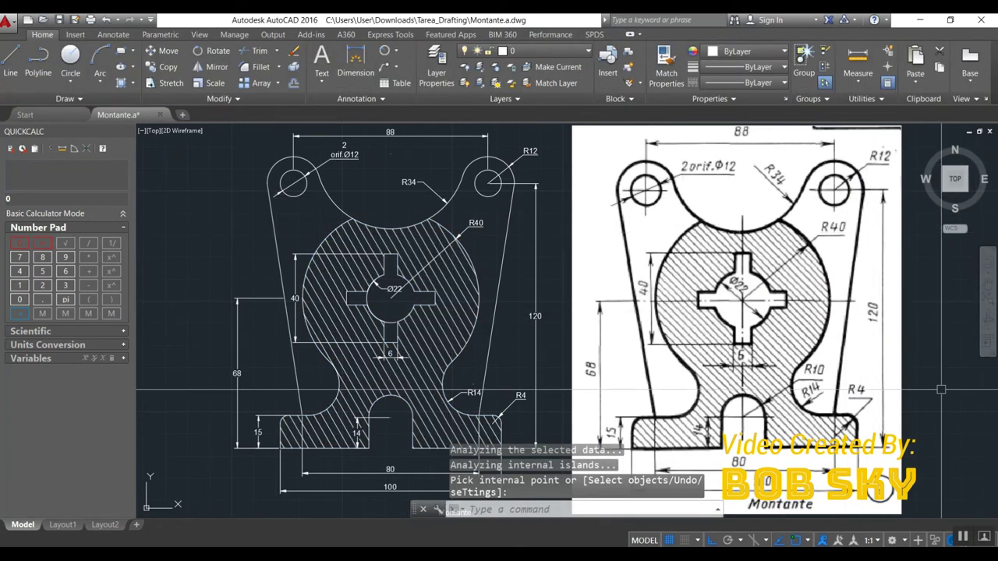
key("ctrl+s")
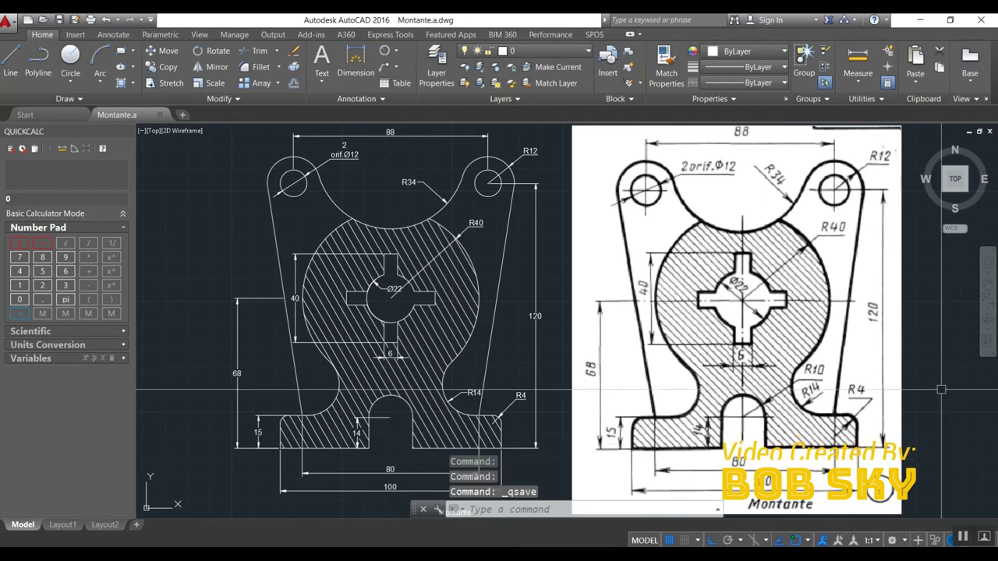